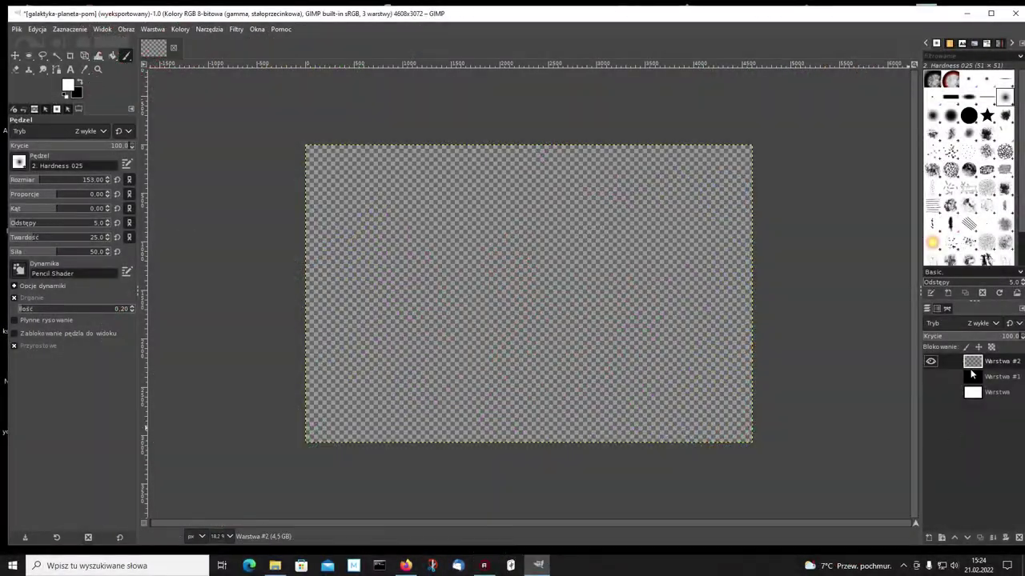
# Add a black layer, Warstwa #3, above Warstwa #1 and make it visible.
pyautogui.click(971, 379)
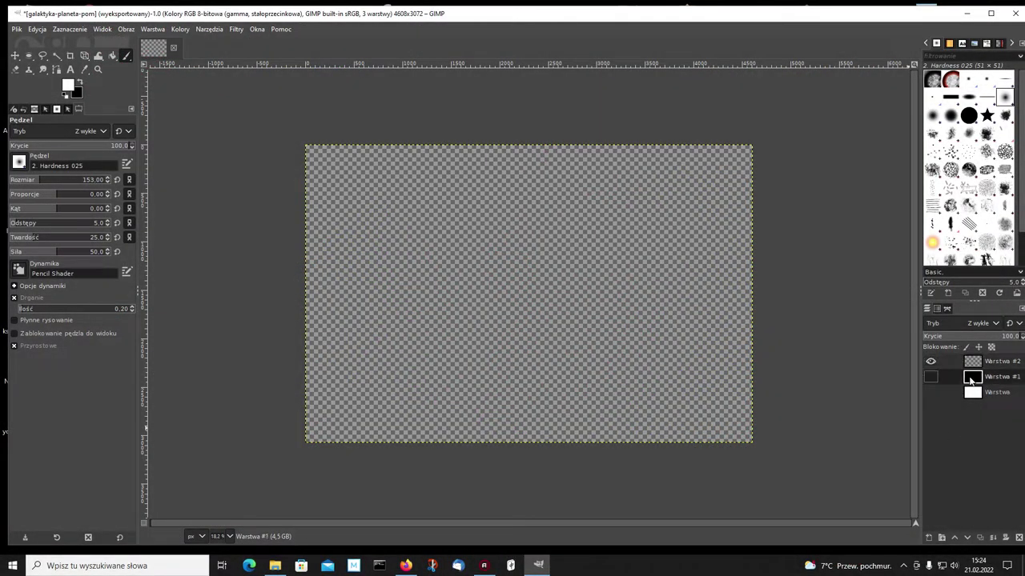
pyautogui.press('pageup')
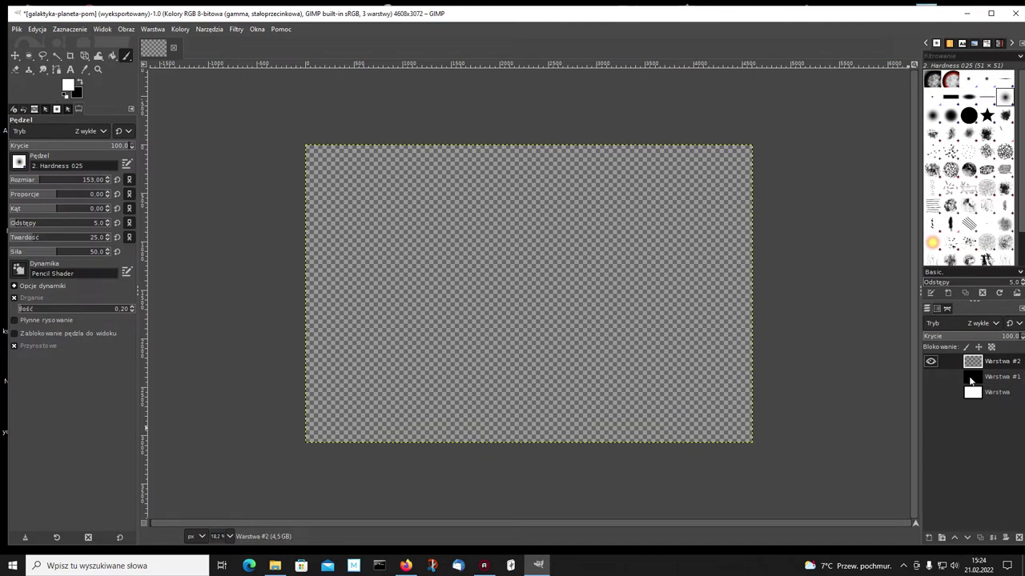
pyautogui.click(970, 378)
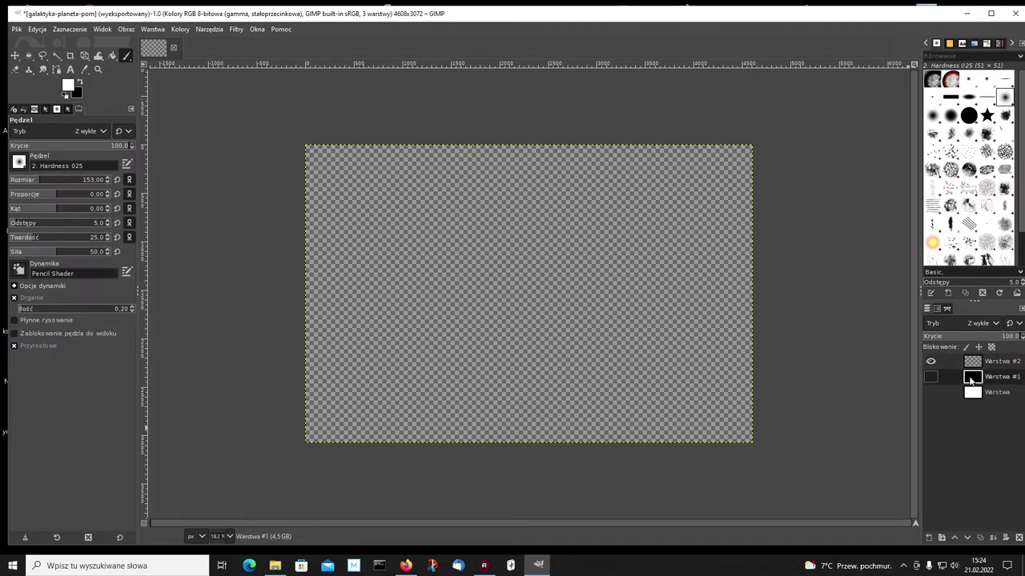
pyautogui.click(976, 536)
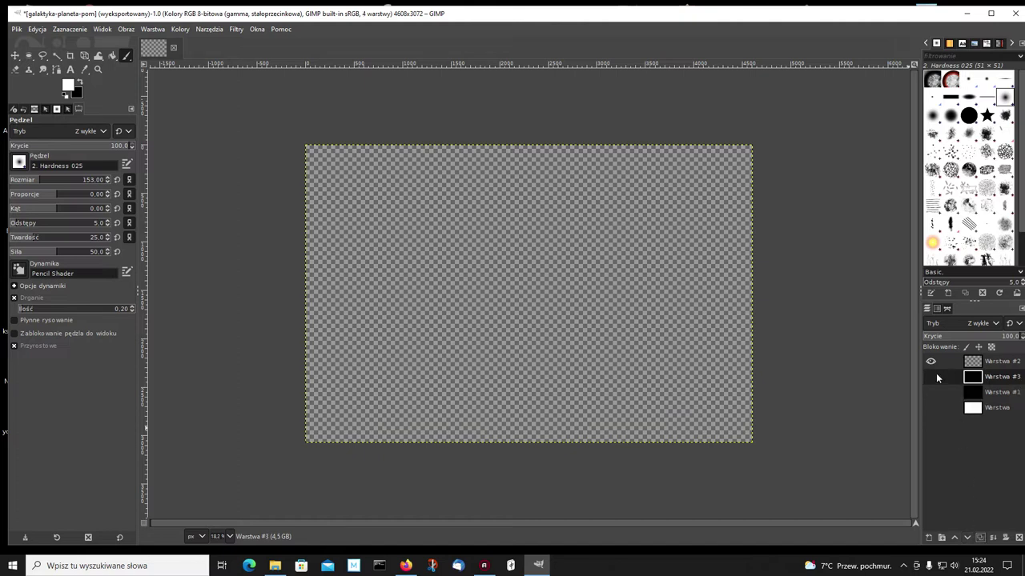
pyautogui.click(930, 377)
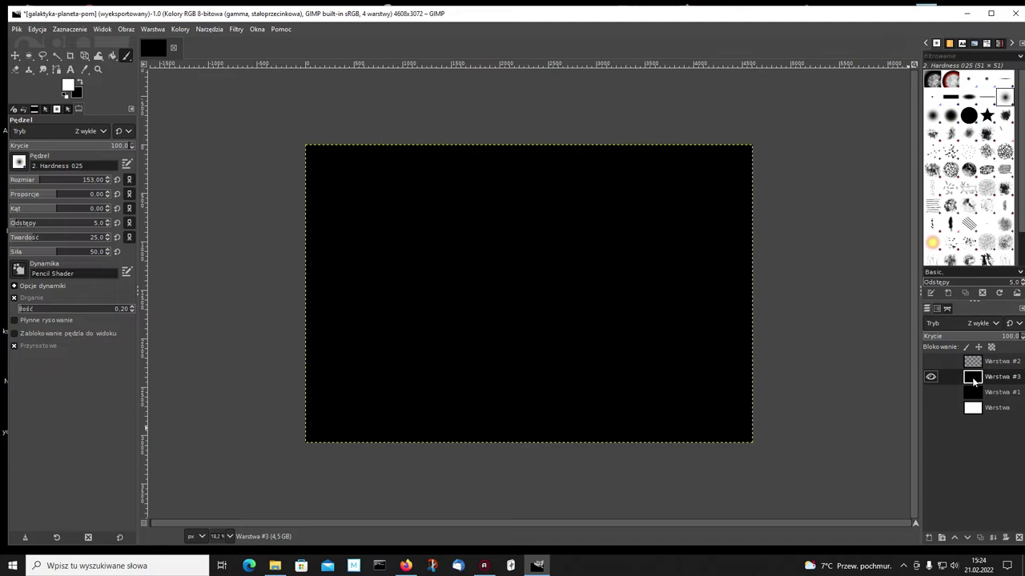
# Paint a soft white dot near the top-left with the Hardness 025 paintbrush, then set mode to Wycieranie.
pyautogui.press('m')
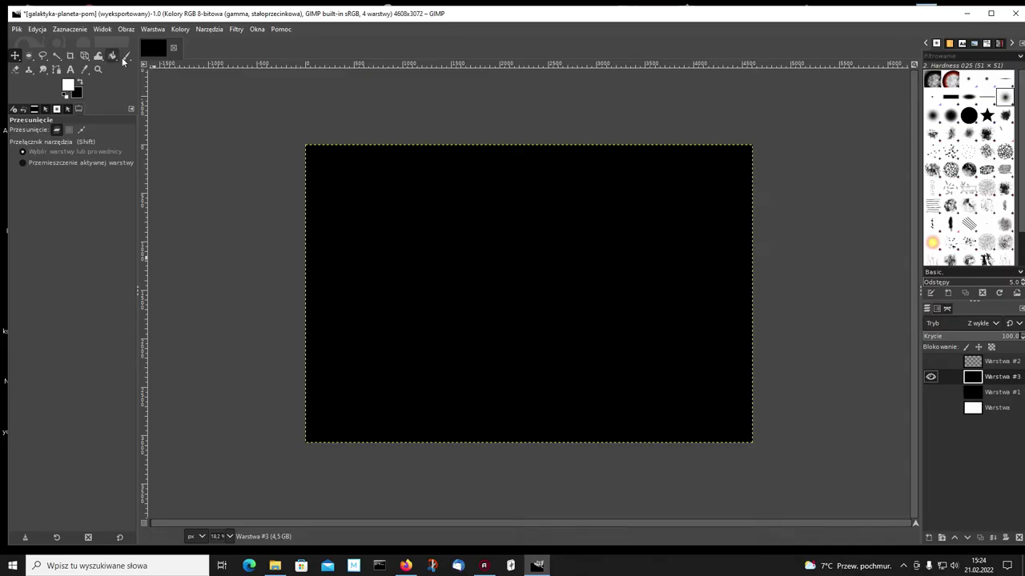
pyautogui.click(127, 59)
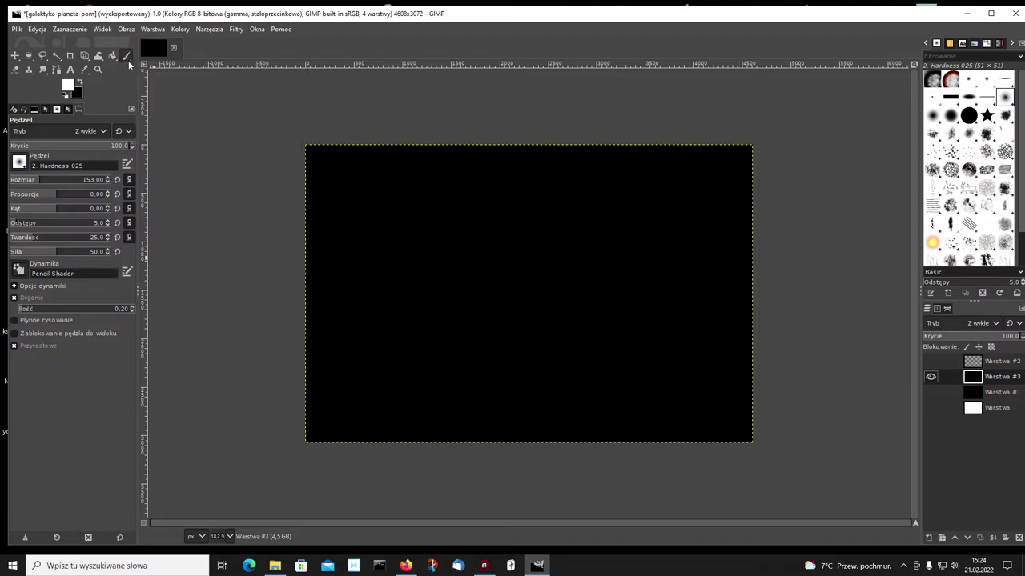
pyautogui.click(19, 163)
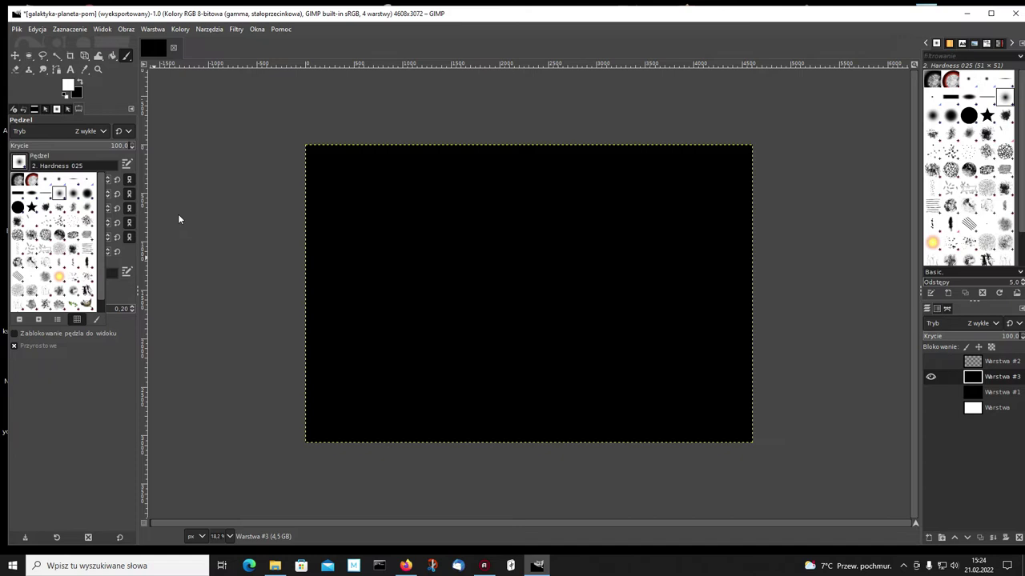
pyautogui.click(178, 216)
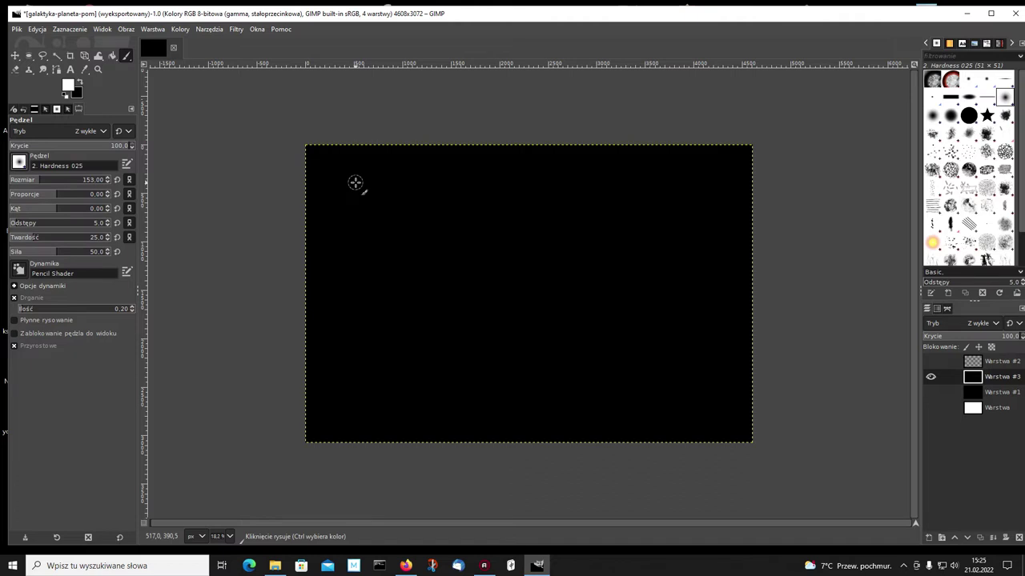
pyautogui.click(354, 183)
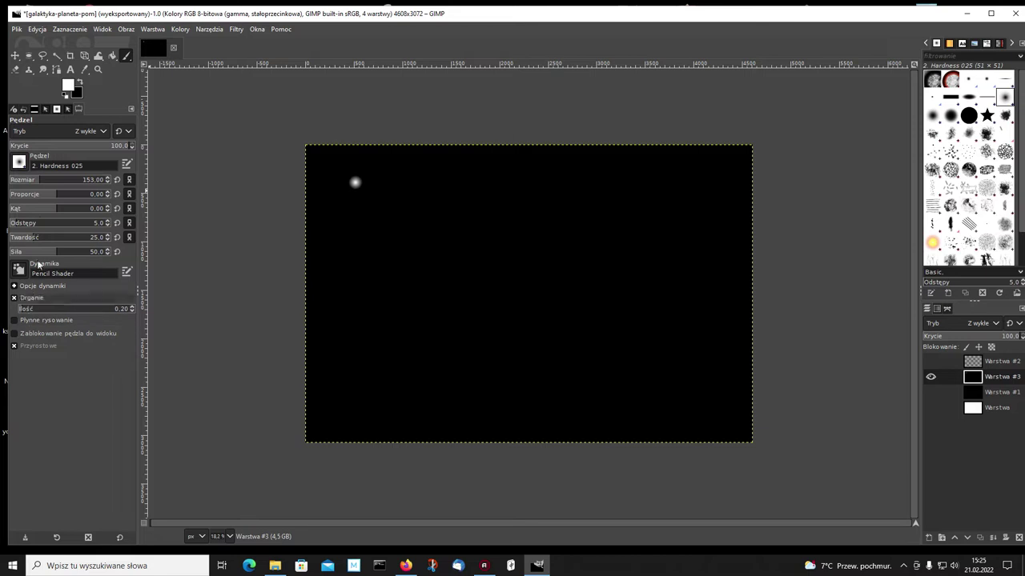
pyautogui.click(105, 132)
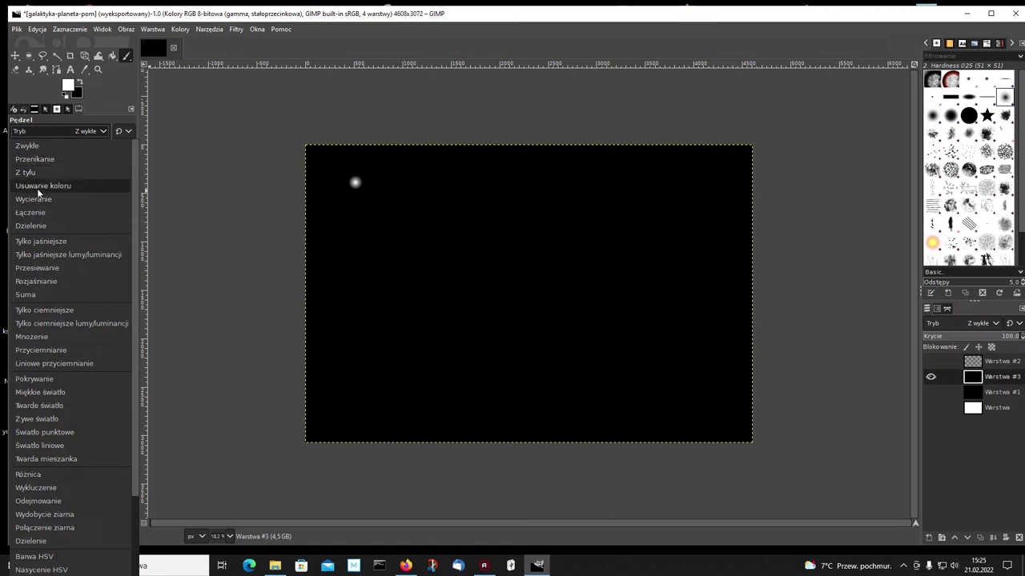
pyautogui.click(36, 197)
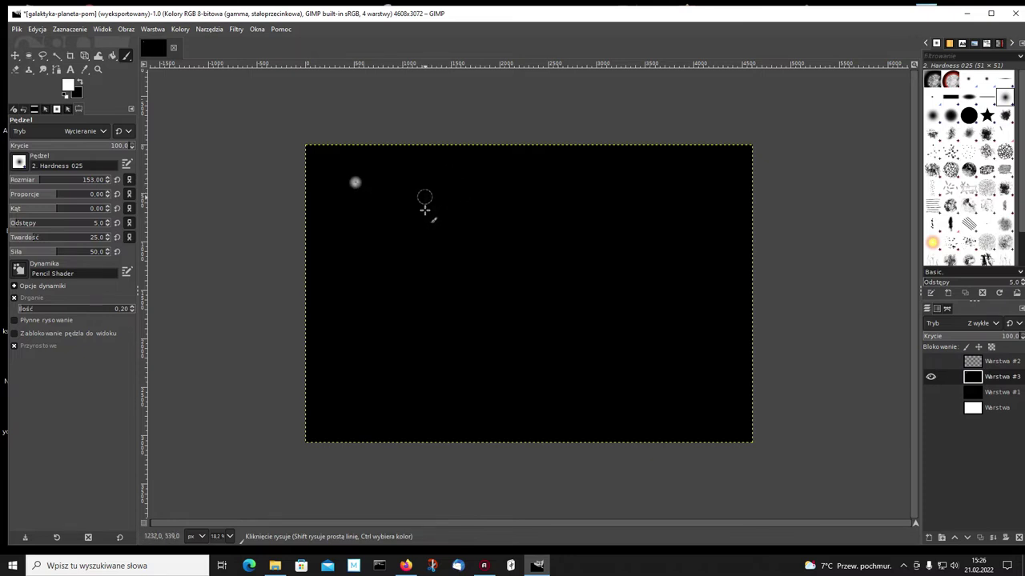
# Stamp faint stars all over the black sky with the size-153 brush.
pyautogui.click(396, 250)
pyautogui.click(549, 201)
pyautogui.click(668, 198)
pyautogui.click(383, 345)
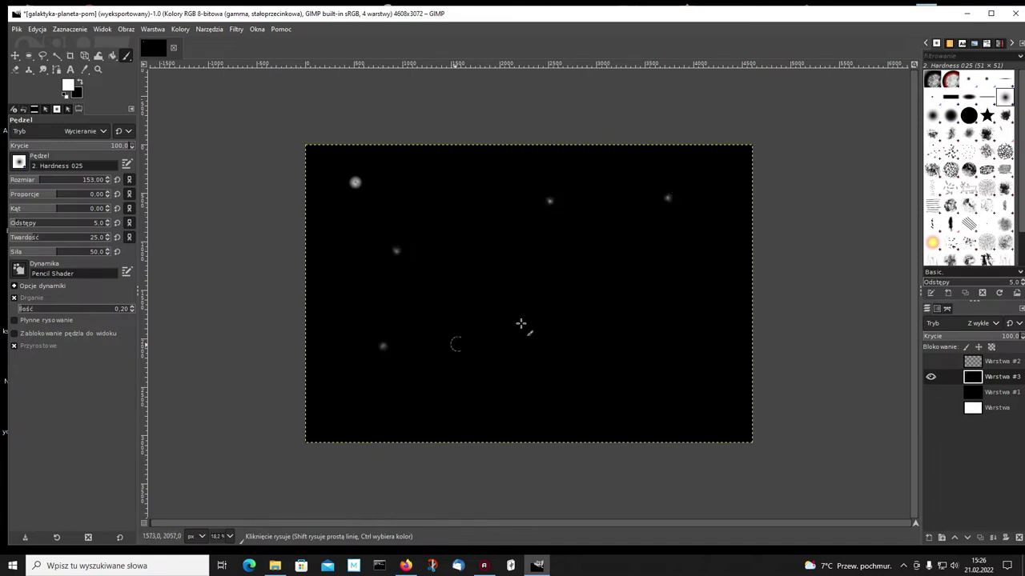
pyautogui.click(677, 340)
pyautogui.click(626, 400)
pyautogui.click(500, 185)
pyautogui.click(583, 279)
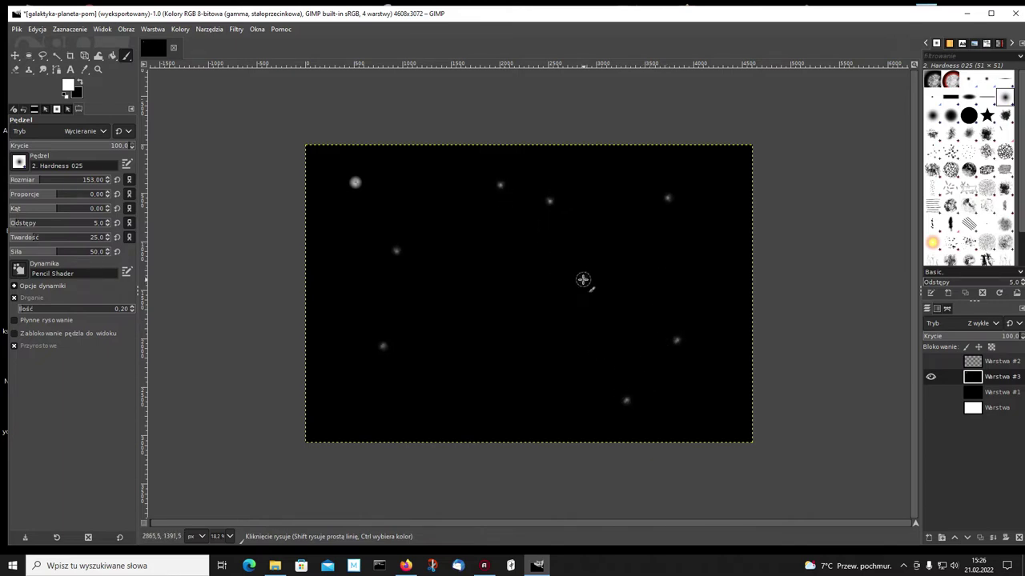
pyautogui.click(696, 265)
pyautogui.click(444, 348)
pyautogui.click(369, 398)
pyautogui.click(467, 240)
pyautogui.click(421, 172)
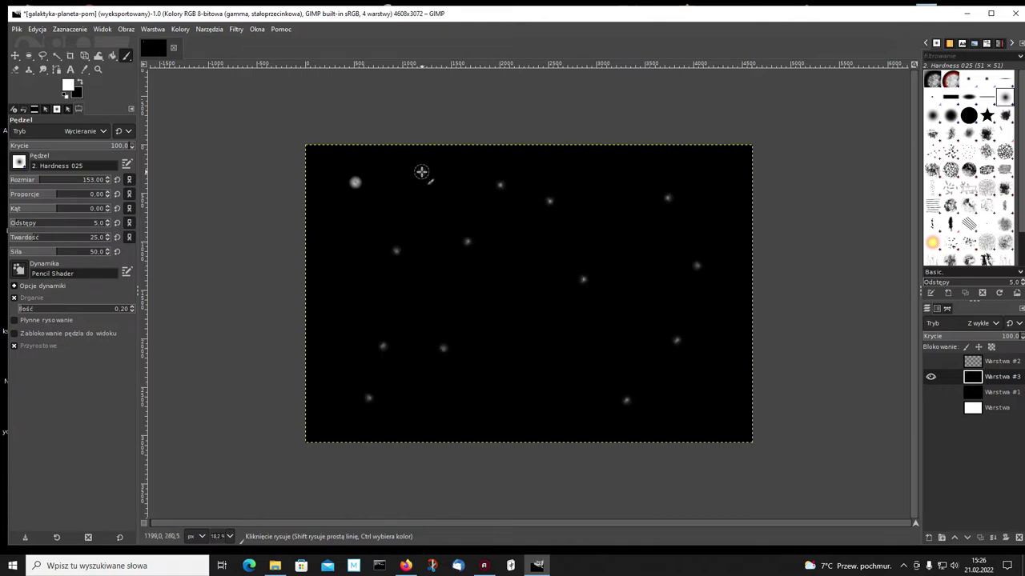
pyautogui.click(363, 237)
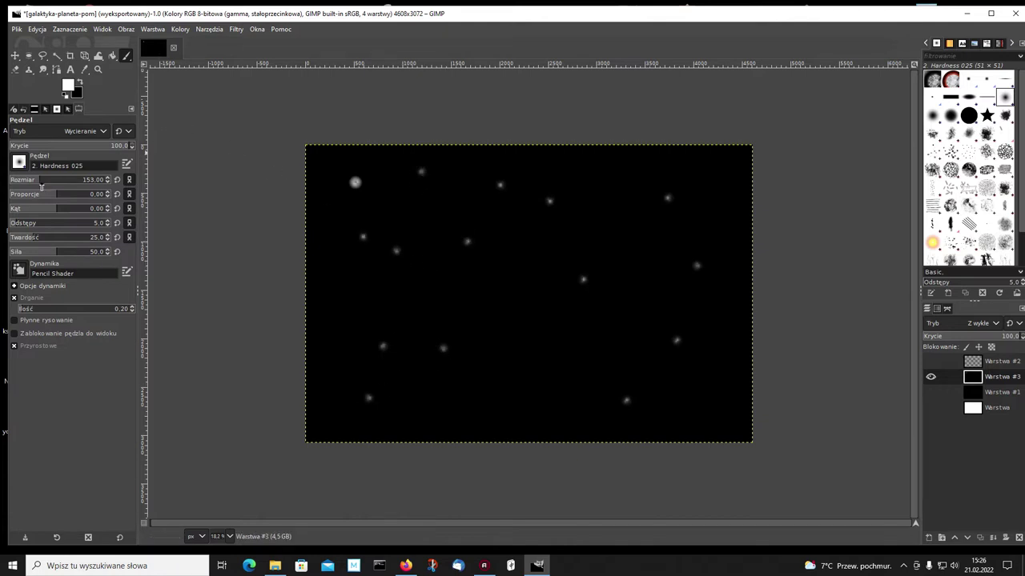
# Shrink the brush to 53 and dab small stars across the middle and left side.
pyautogui.click(24, 181)
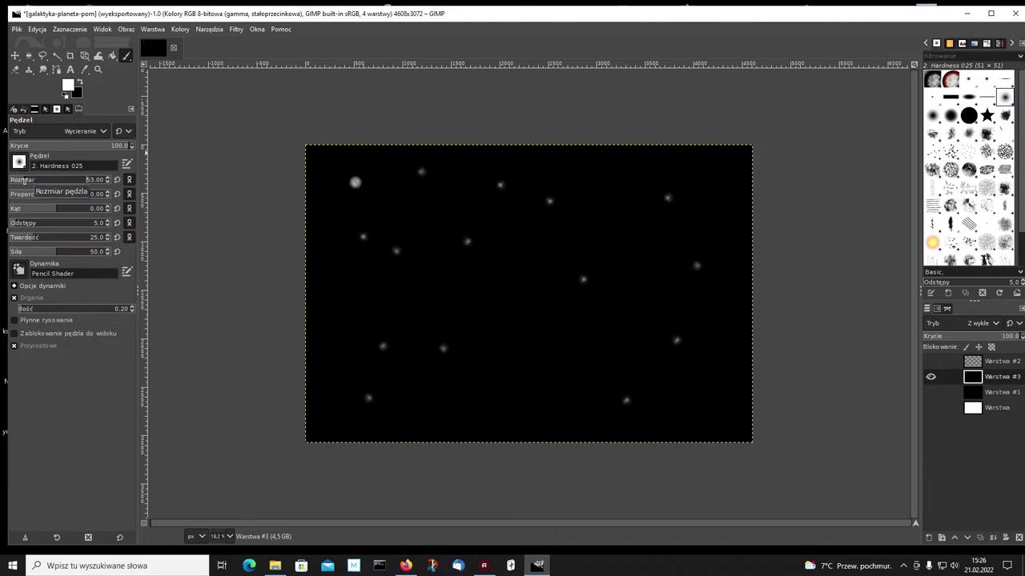
pyautogui.click(428, 197)
pyautogui.click(484, 280)
pyautogui.click(538, 246)
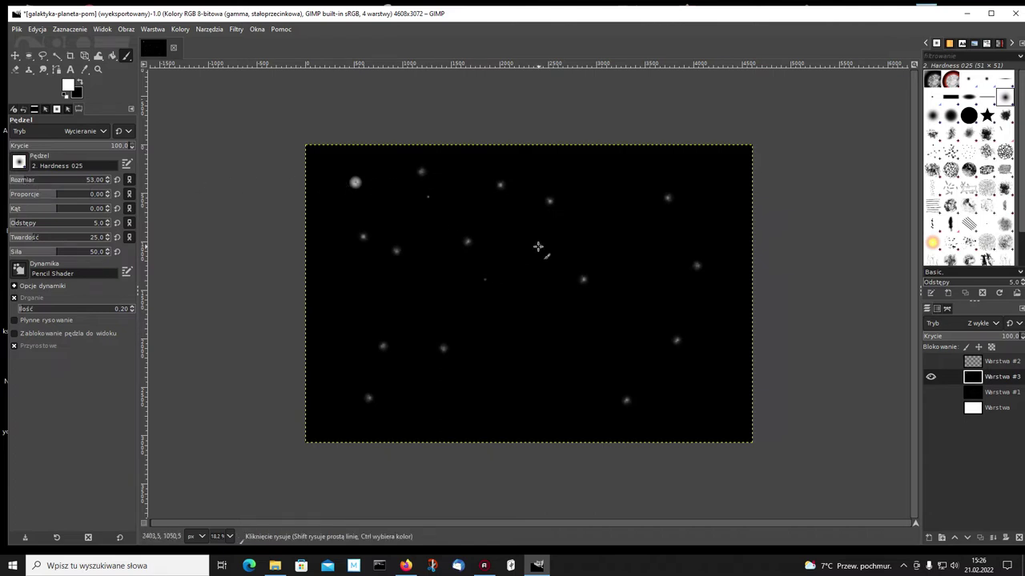
pyautogui.click(594, 177)
pyautogui.click(588, 194)
pyautogui.click(568, 183)
pyautogui.click(394, 174)
pyautogui.click(384, 187)
pyautogui.click(348, 223)
pyautogui.click(342, 239)
pyautogui.click(338, 245)
pyautogui.click(340, 271)
pyautogui.click(406, 285)
pyautogui.click(377, 281)
pyautogui.click(373, 297)
pyautogui.click(369, 312)
pyautogui.click(343, 359)
# Add small size-53 stars in the top right and down the right side.
pyautogui.click(697, 193)
pyautogui.click(718, 169)
pyautogui.click(736, 182)
pyautogui.click(703, 296)
pyautogui.click(715, 350)
pyautogui.click(715, 394)
pyautogui.click(677, 369)
pyautogui.click(646, 344)
# Enlarge the brush to 91 and scatter medium stars over the right half, bottom and centre.
pyautogui.click(31, 180)
pyautogui.click(627, 280)
pyautogui.click(617, 228)
pyautogui.click(649, 188)
pyautogui.click(540, 240)
pyautogui.click(518, 313)
pyautogui.click(334, 414)
pyautogui.click(451, 421)
pyautogui.click(571, 426)
pyautogui.click(651, 426)
pyautogui.click(617, 342)
pyautogui.click(556, 286)
pyautogui.click(484, 206)
pyautogui.click(429, 225)
pyautogui.click(416, 248)
pyautogui.click(464, 286)
# Add more size-91 stars across the upper half and fill the remaining gaps.
pyautogui.click(642, 174)
pyautogui.click(697, 190)
pyautogui.click(714, 225)
pyautogui.click(648, 264)
pyautogui.click(573, 277)
pyautogui.click(546, 320)
pyautogui.click(330, 295)
pyautogui.click(315, 173)
pyautogui.click(414, 182)
pyautogui.click(509, 185)
pyautogui.click(579, 207)
pyautogui.click(645, 186)
pyautogui.click(685, 185)
pyautogui.click(605, 252)
pyautogui.click(538, 260)
pyautogui.click(550, 297)
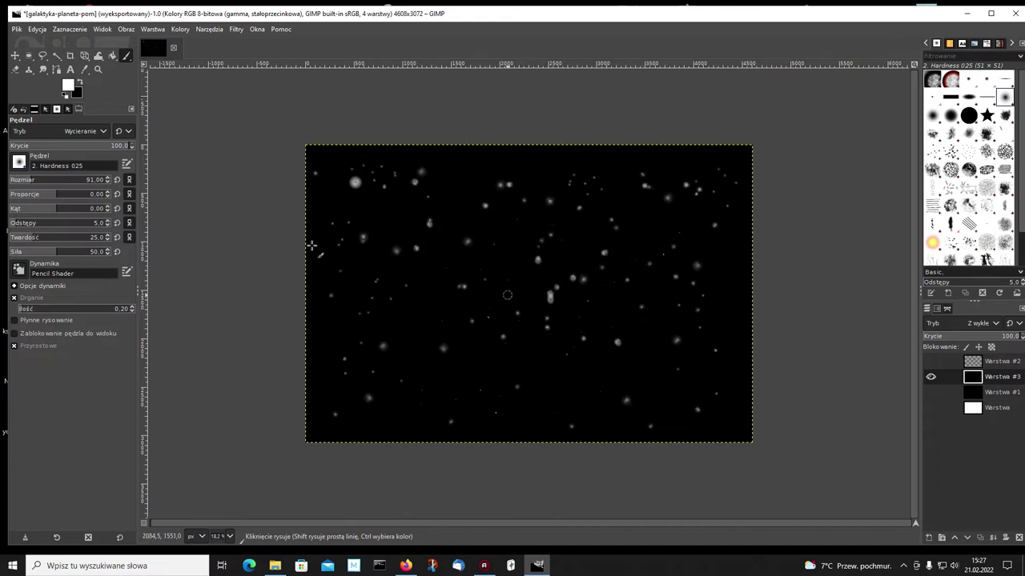
# At brush size 180, paint four large soft stars in the lower middle and preview them over the bottom layer.
pyautogui.click(43, 180)
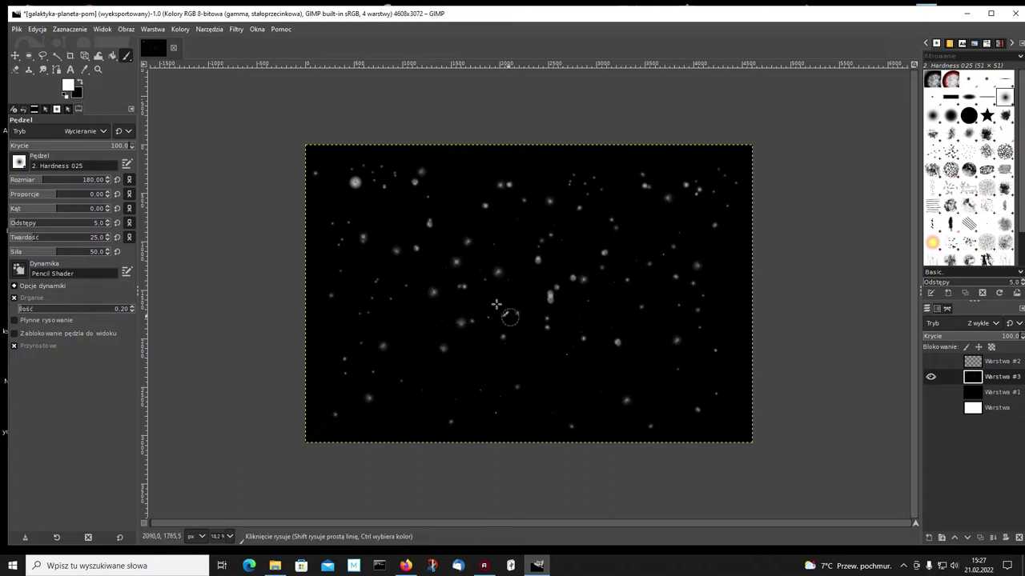
pyautogui.click(498, 372)
pyautogui.click(461, 360)
pyautogui.click(529, 353)
pyautogui.click(553, 371)
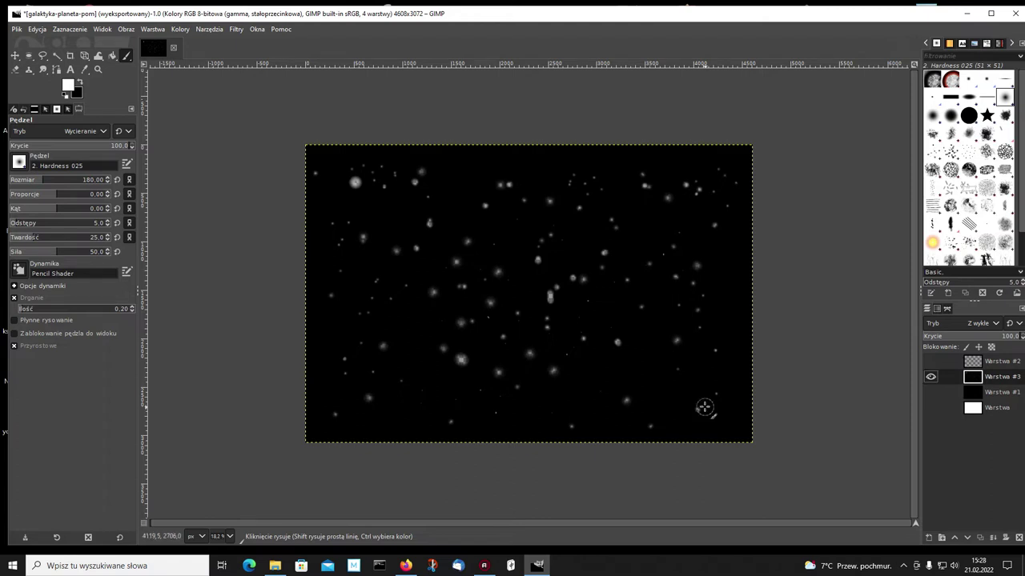
pyautogui.click(929, 409)
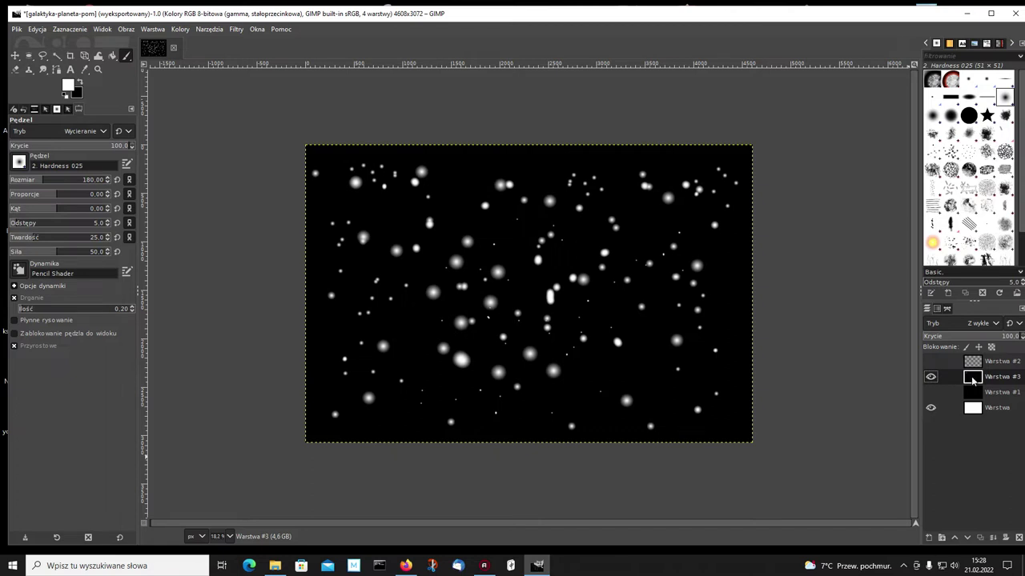
pyautogui.click(931, 409)
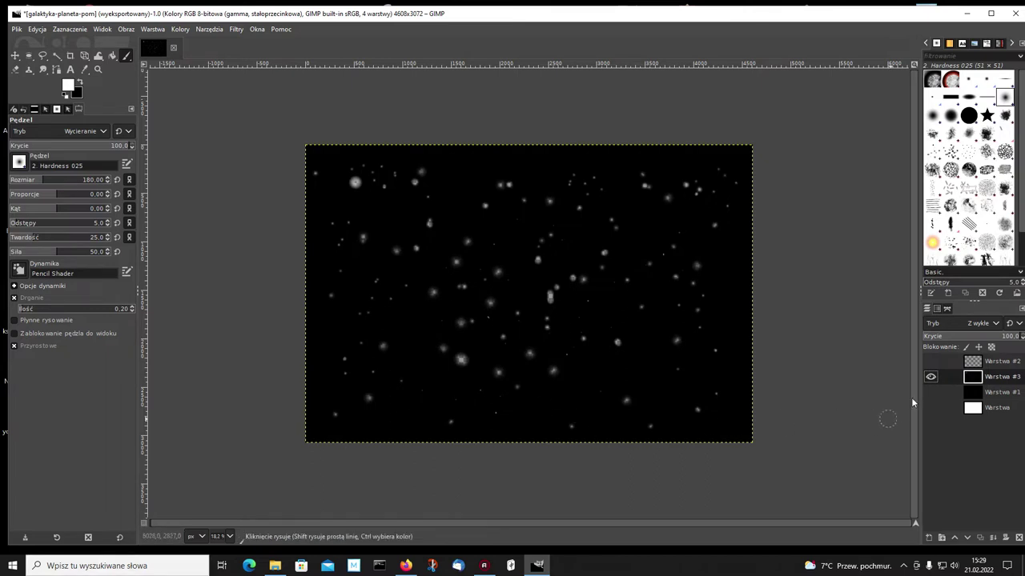
# Hide Warstwa #3, show and select Warstwa #2, and switch to the Gradient tool.
pyautogui.click(931, 380)
pyautogui.click(929, 361)
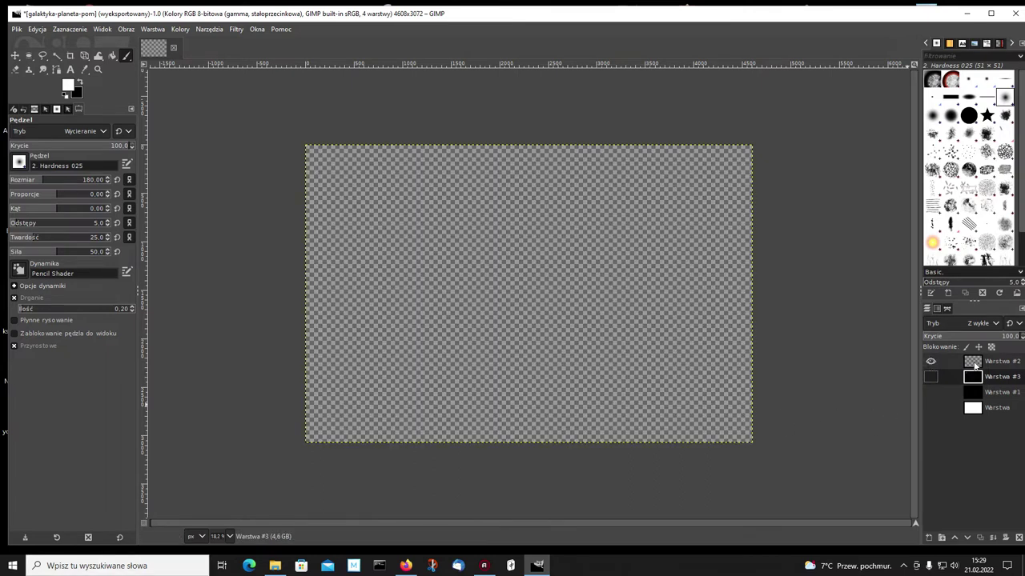
pyautogui.click(974, 362)
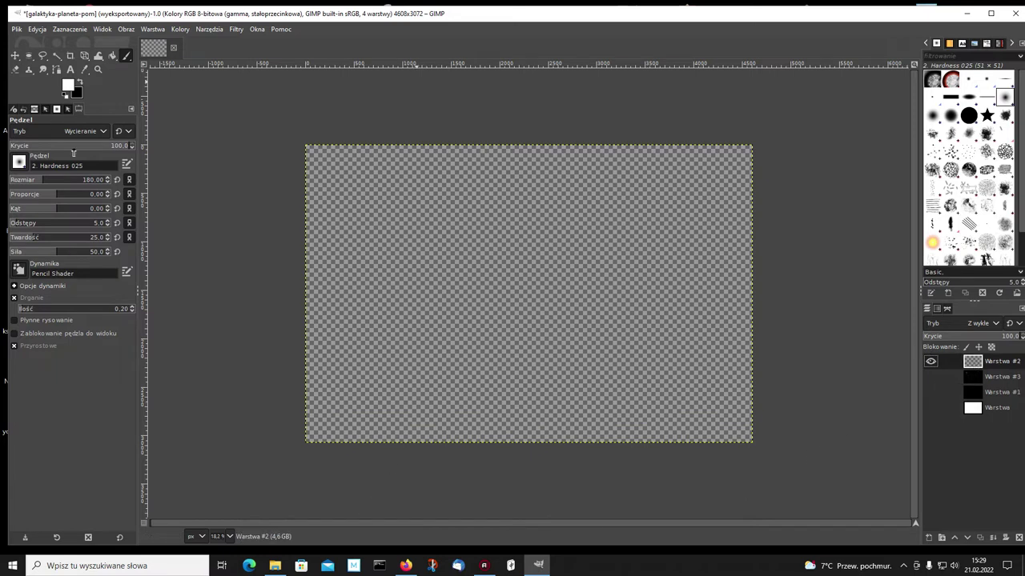
pyautogui.click(113, 60)
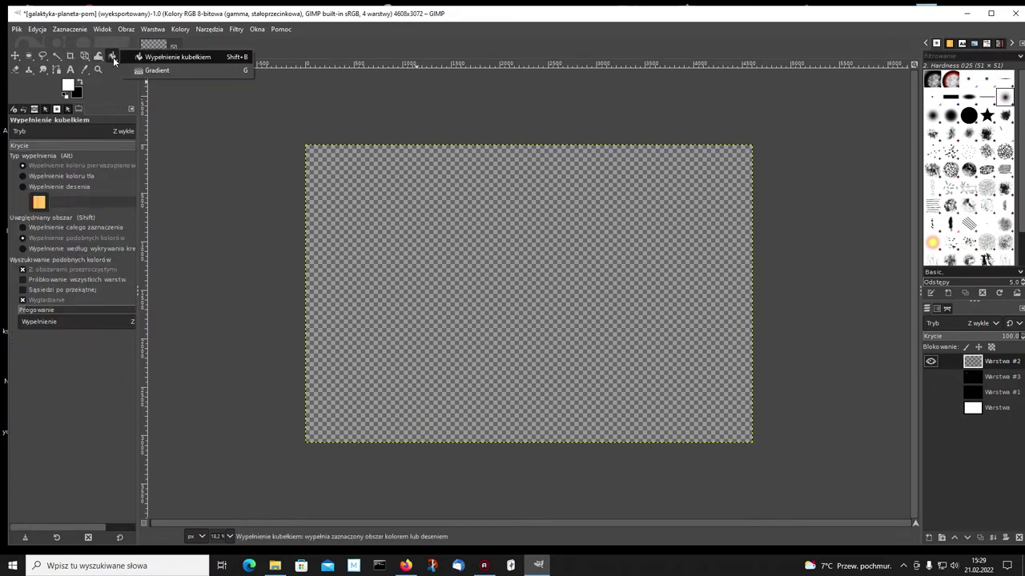
pyautogui.click(145, 70)
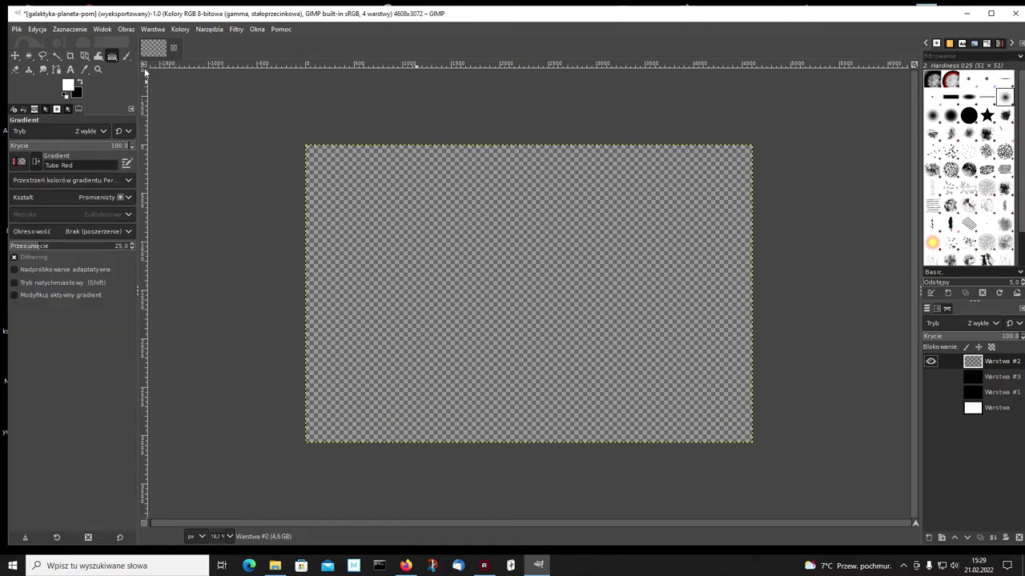
# Choose the Golden gradient from the gradient list.
pyautogui.click(21, 163)
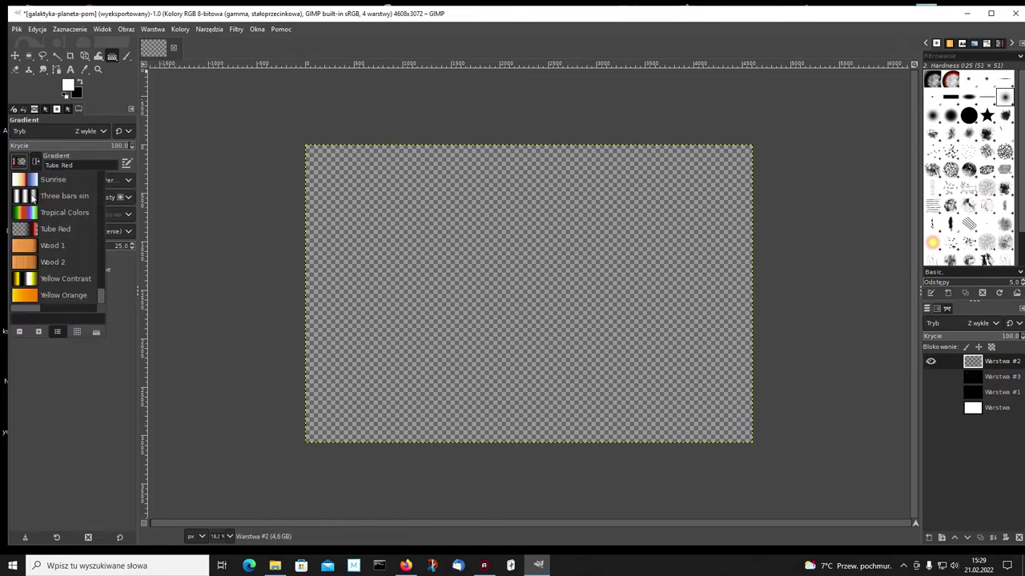
pyautogui.scroll(1, 39, 230)
pyautogui.scroll(-1, 38, 229)
pyautogui.scroll(2, 38, 229)
pyautogui.scroll(2, 38, 230)
pyautogui.scroll(3, 38, 234)
pyautogui.scroll(1, 38, 234)
pyautogui.scroll(2, 39, 235)
pyautogui.scroll(1, 39, 235)
pyautogui.scroll(3, 39, 234)
pyautogui.scroll(2, 39, 234)
pyautogui.scroll(2, 38, 234)
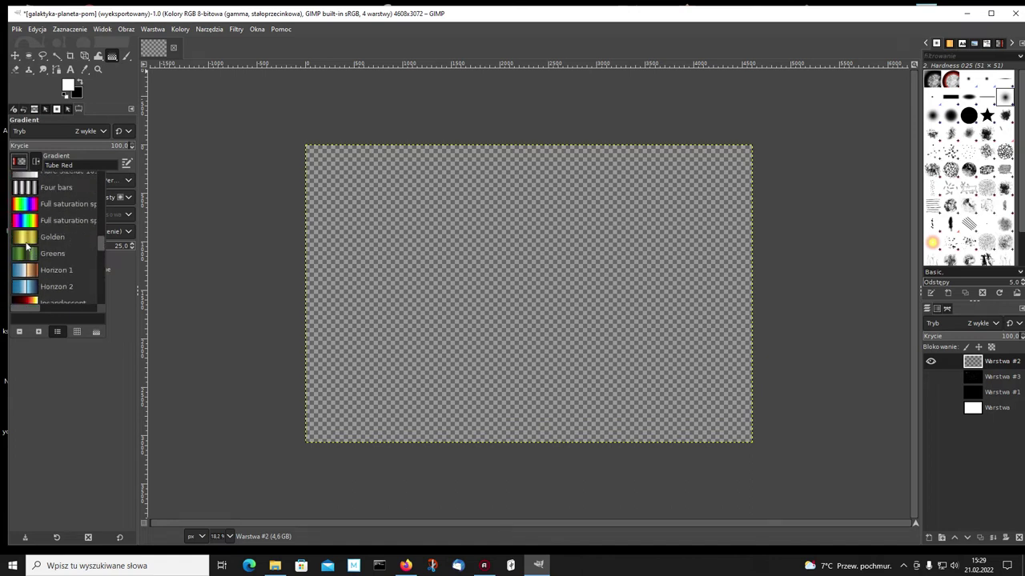
pyautogui.click(26, 238)
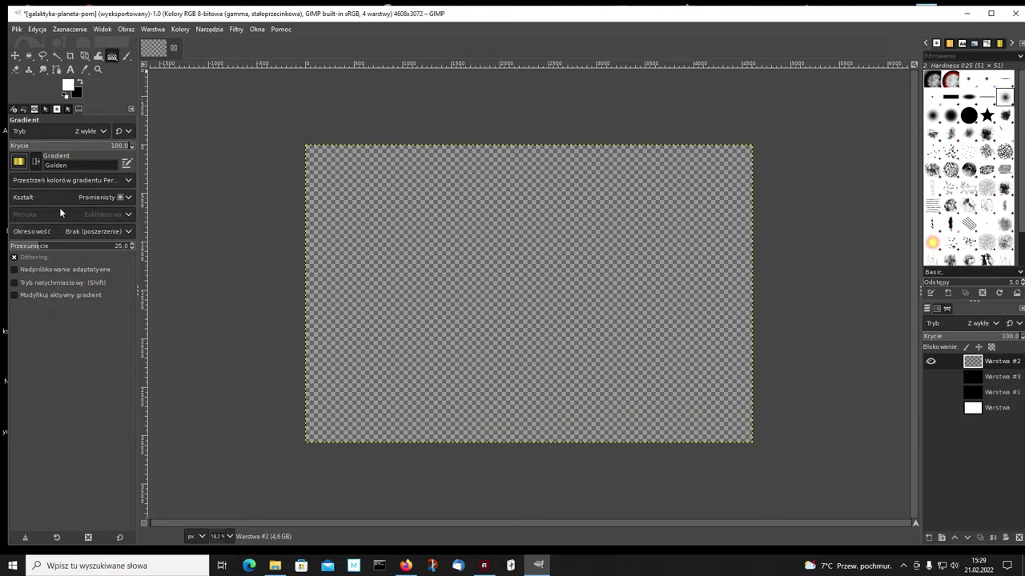
# Set the gradient shape to Liniowy (linear).
pyautogui.click(128, 199)
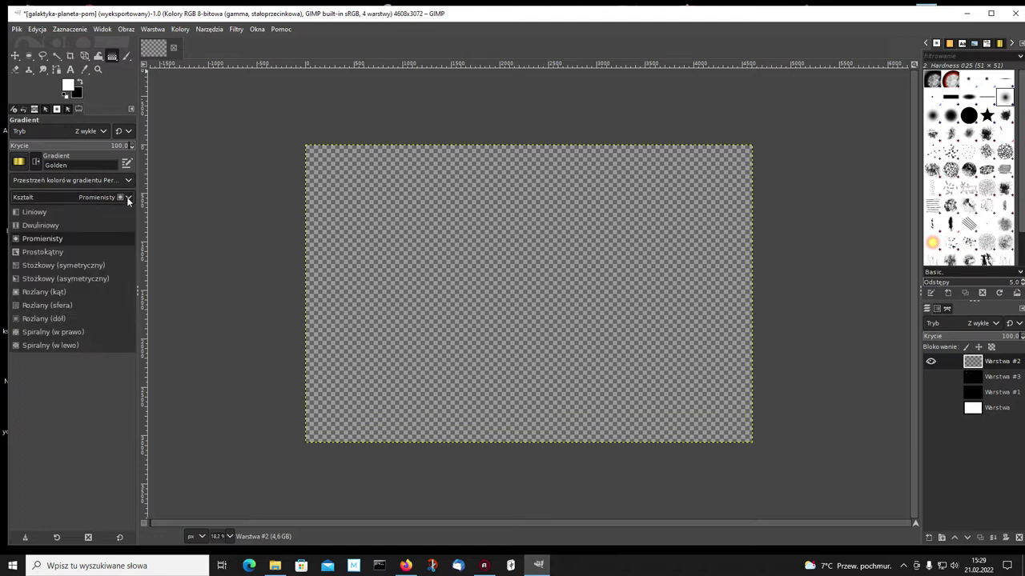
pyautogui.click(28, 213)
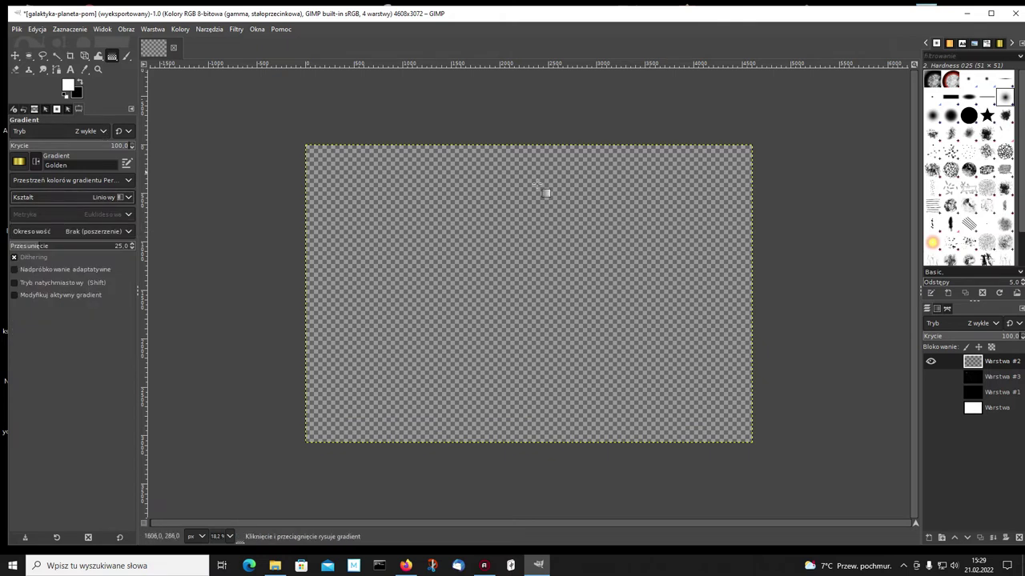
pyautogui.click(231, 537)
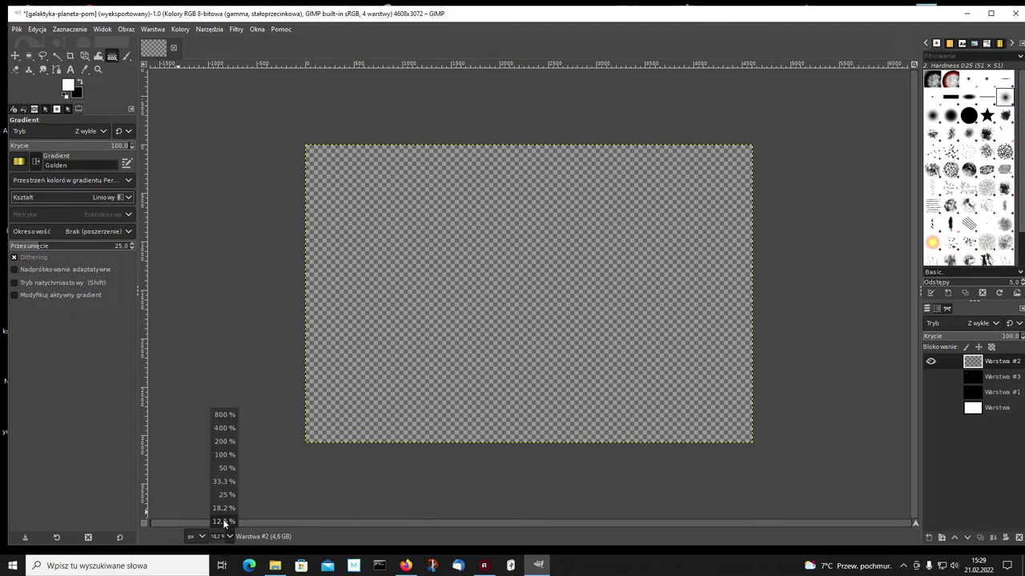
# At 12.5% zoom, drag a horizontal Golden gradient across the canvas and reposition its start point.
pyautogui.click(223, 521)
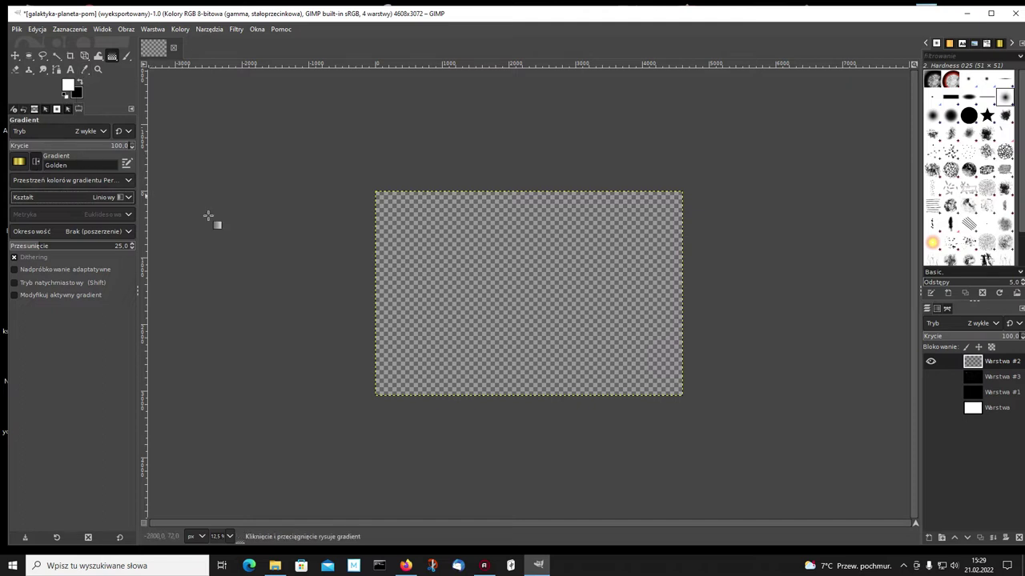
pyautogui.moveTo(310, 292)
pyautogui.mouseDown()
pyautogui.moveTo(681, 297)
pyautogui.moveTo(805, 279)
pyautogui.moveTo(842, 292)
pyautogui.mouseUp()
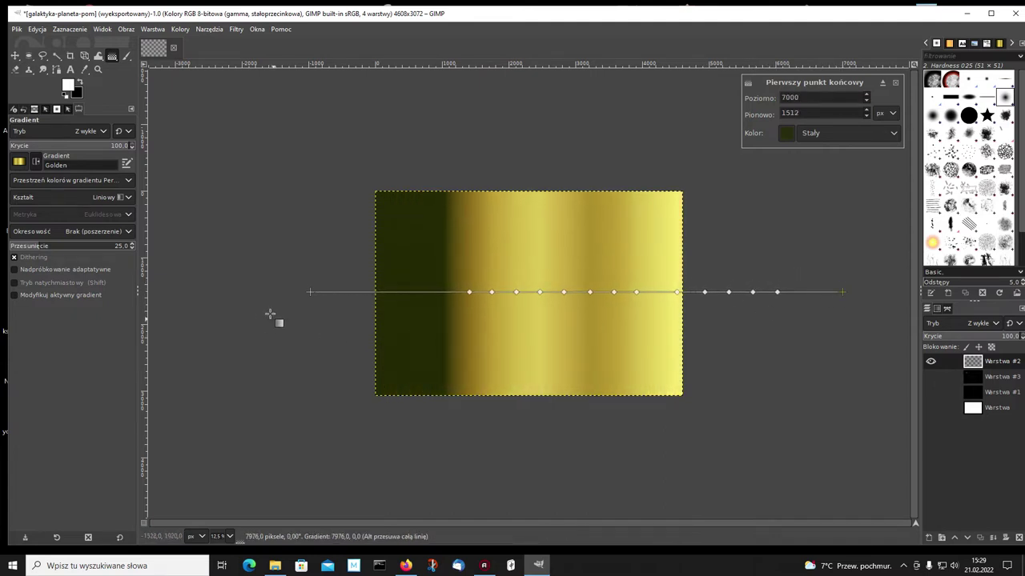
pyautogui.moveTo(309, 292); pyautogui.dragTo(337, 289)
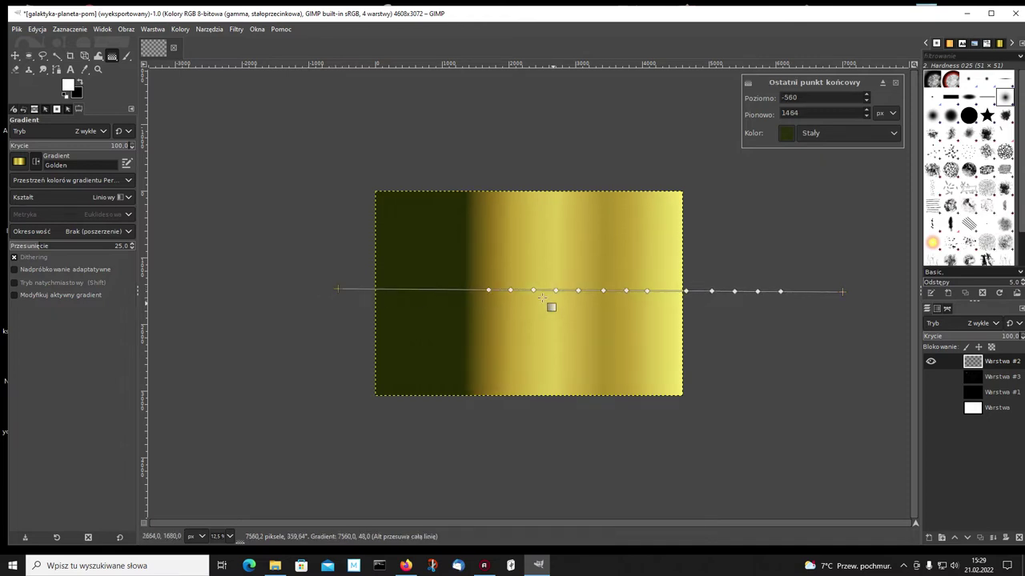
pyautogui.moveTo(489, 291); pyautogui.dragTo(428, 294)
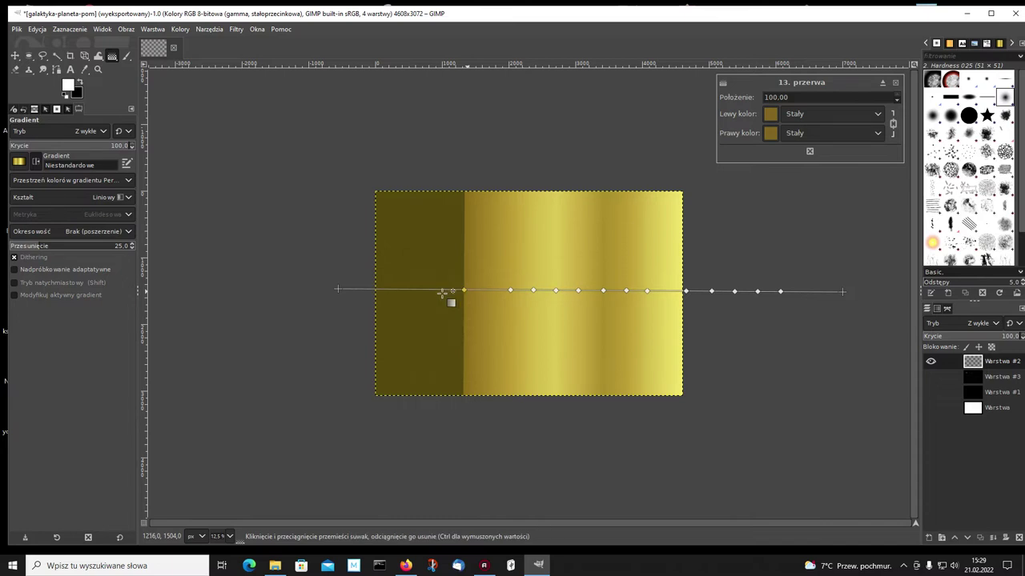
pyautogui.moveTo(337, 288)
pyautogui.mouseDown()
pyautogui.moveTo(240, 293)
pyautogui.moveTo(221, 310)
pyautogui.moveTo(216, 295)
pyautogui.mouseUp()
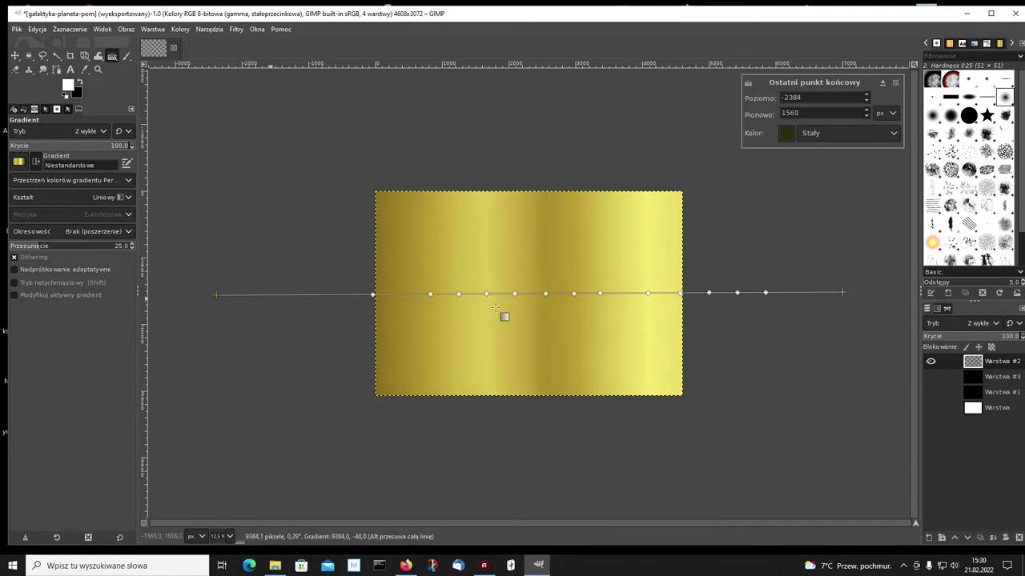
# Shift and add colour stops, nudge the endpoint, and commit the gradient.
pyautogui.moveTo(650, 294); pyautogui.dragTo(517, 295)
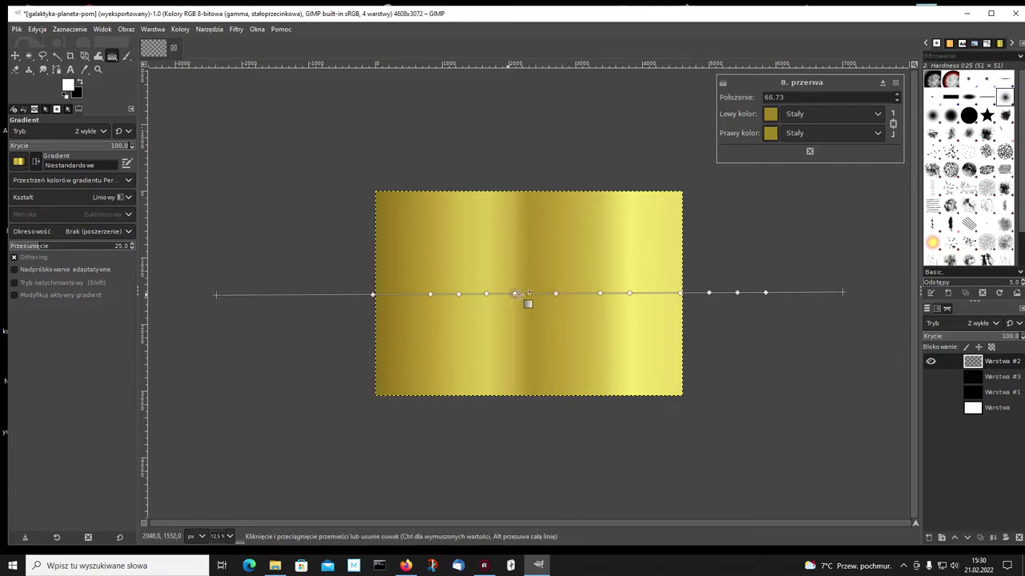
pyautogui.click(503, 295)
pyautogui.moveTo(478, 294); pyautogui.dragTo(471, 294)
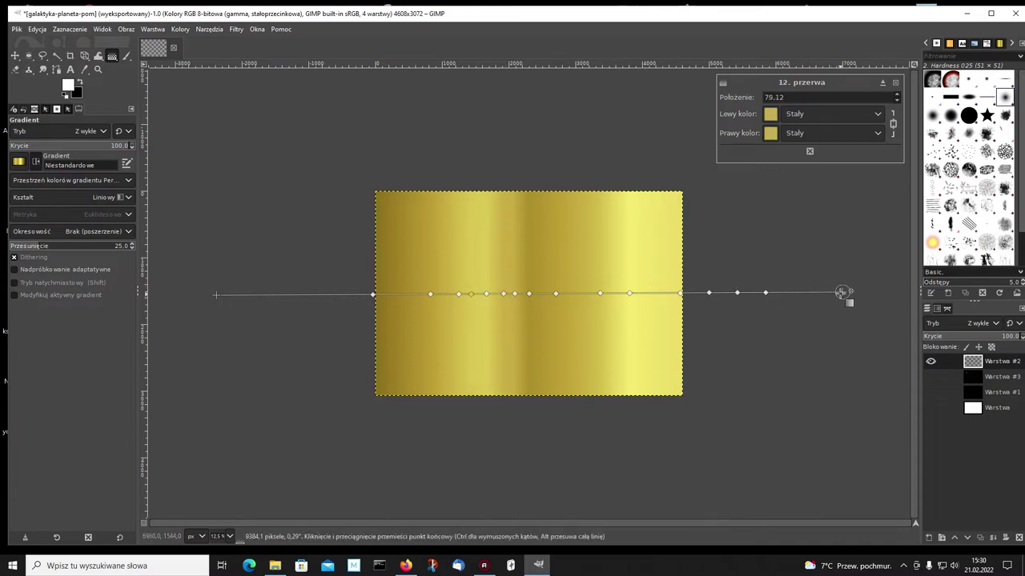
pyautogui.moveTo(840, 293); pyautogui.dragTo(839, 294)
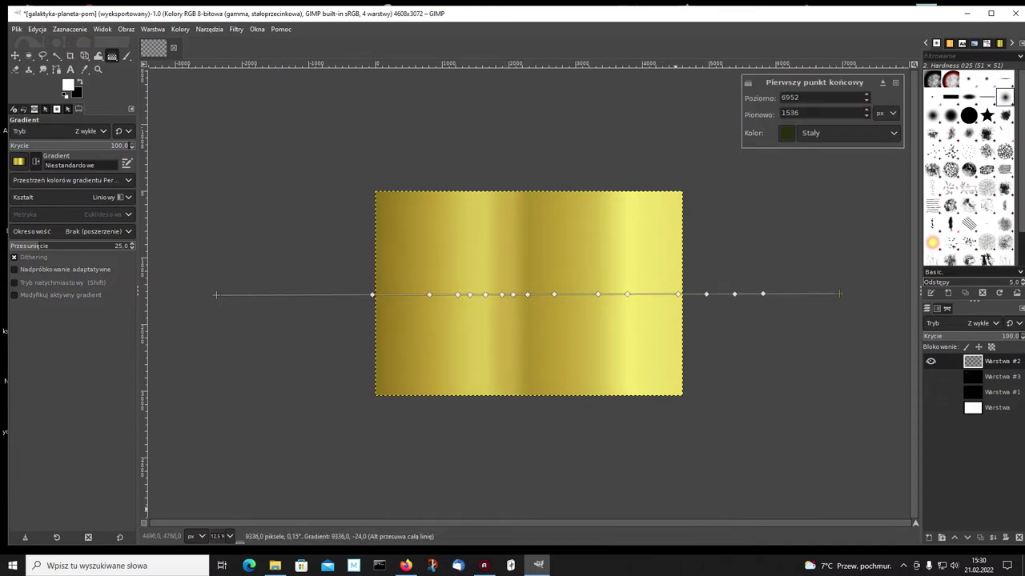
pyautogui.press('Return')
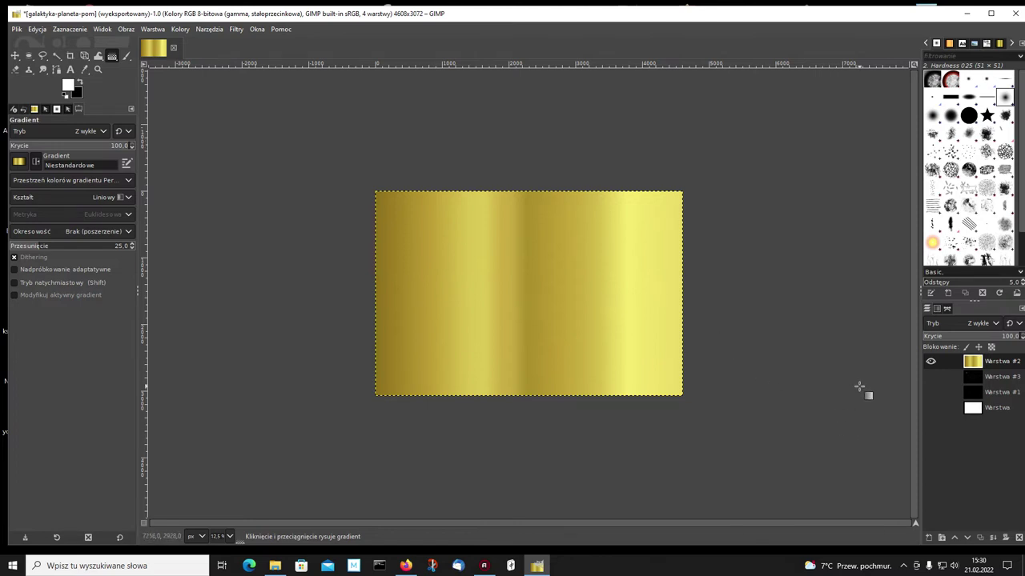
# Lower Warstwa #2 beneath Warstwa #3 and make the star layer visible.
pyautogui.click(968, 539)
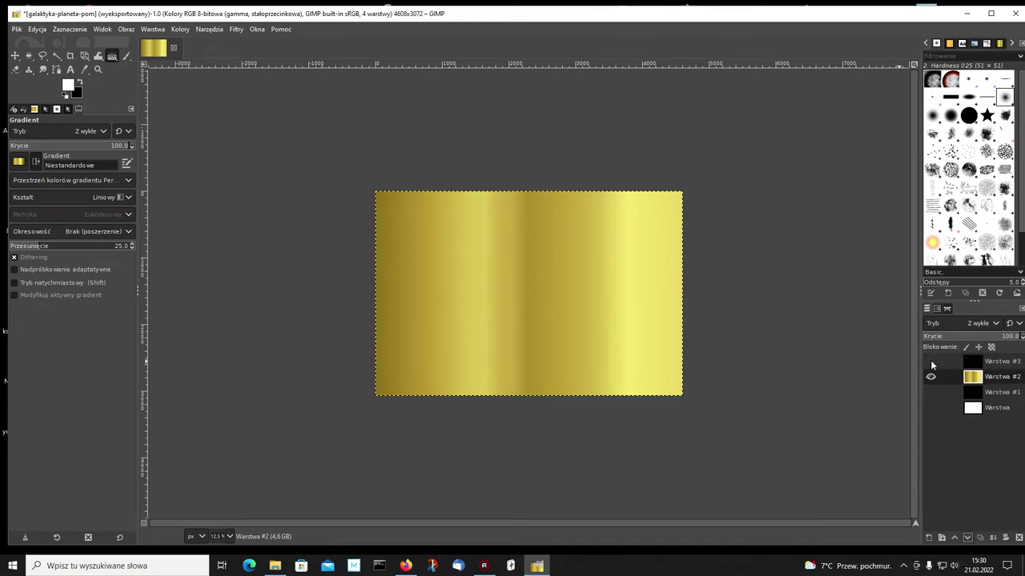
pyautogui.click(931, 362)
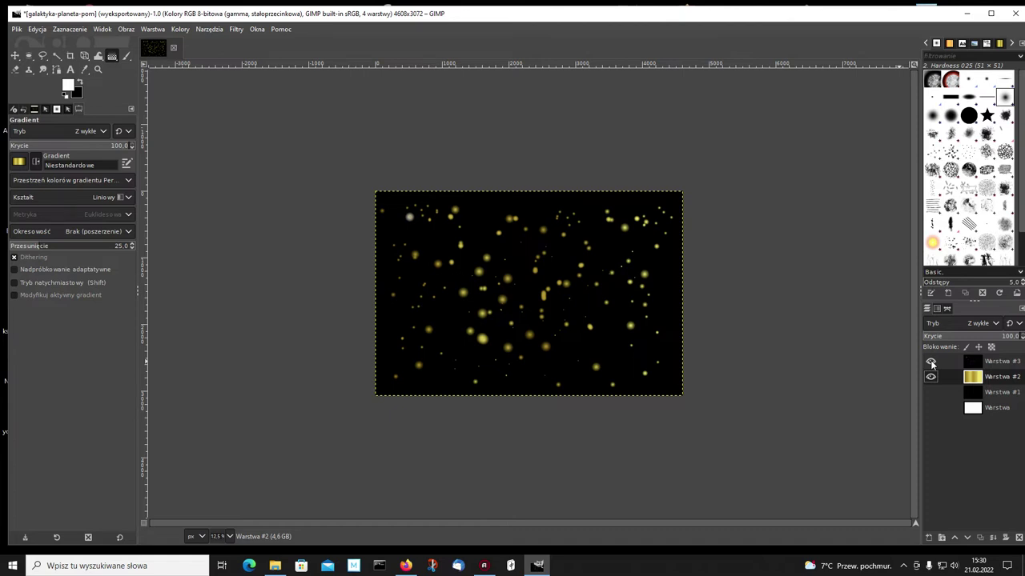
pyautogui.press('m')
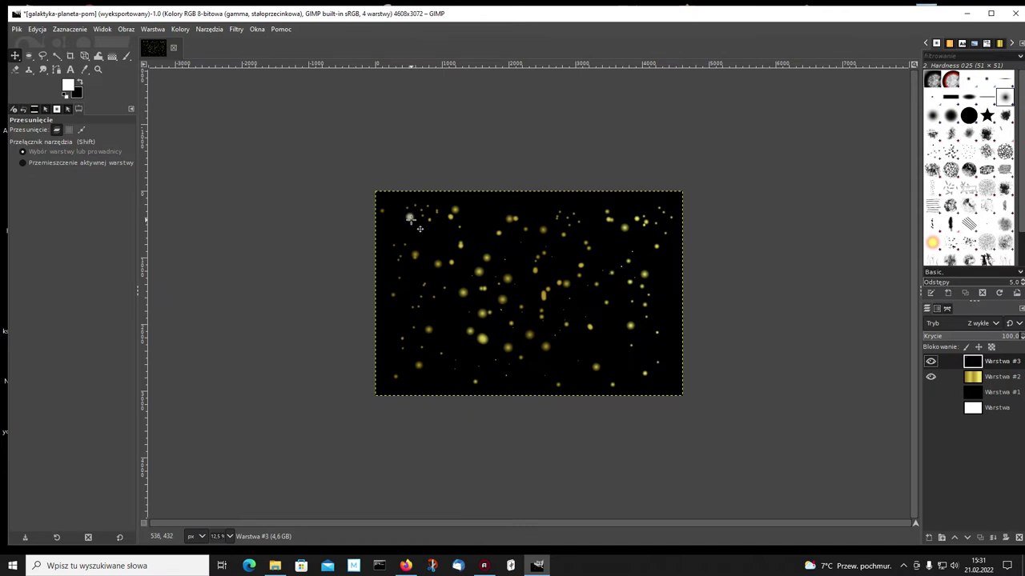
# Erase a wide opening around the upper-left star with a size-204 Eraser.
pyautogui.click(15, 69)
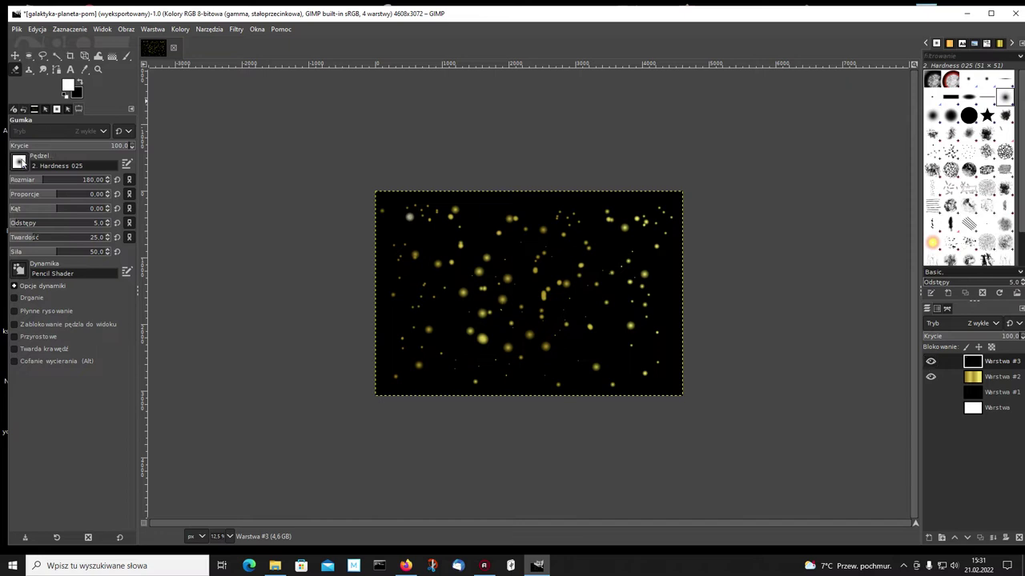
pyautogui.click(21, 162)
pyautogui.click(21, 162)
pyautogui.click(19, 164)
pyautogui.click(44, 181)
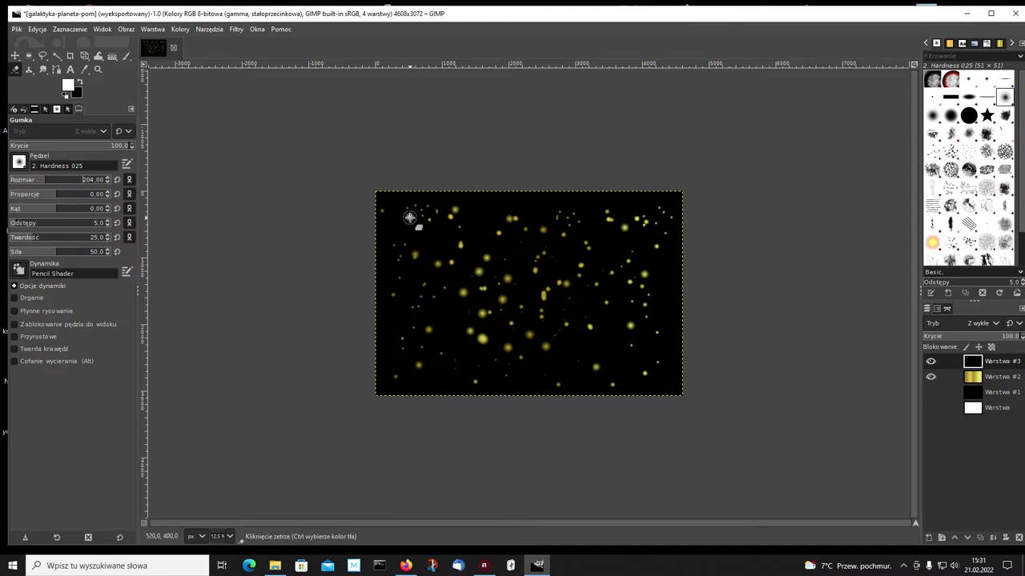
pyautogui.click(409, 218)
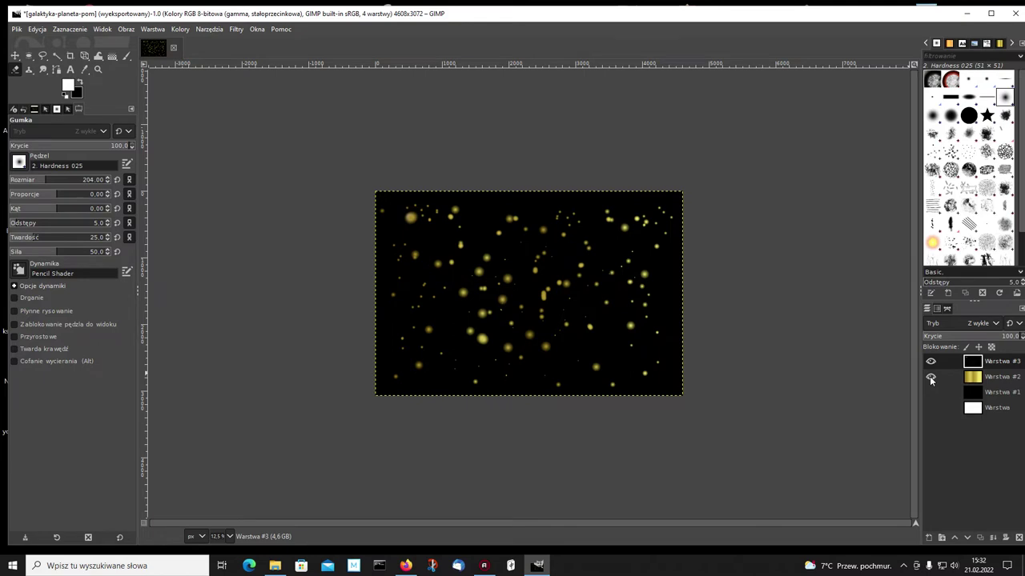
# Hide Warstwa #2, inspect the erased stars at 100% zoom, then return to 12.5%.
pyautogui.click(929, 376)
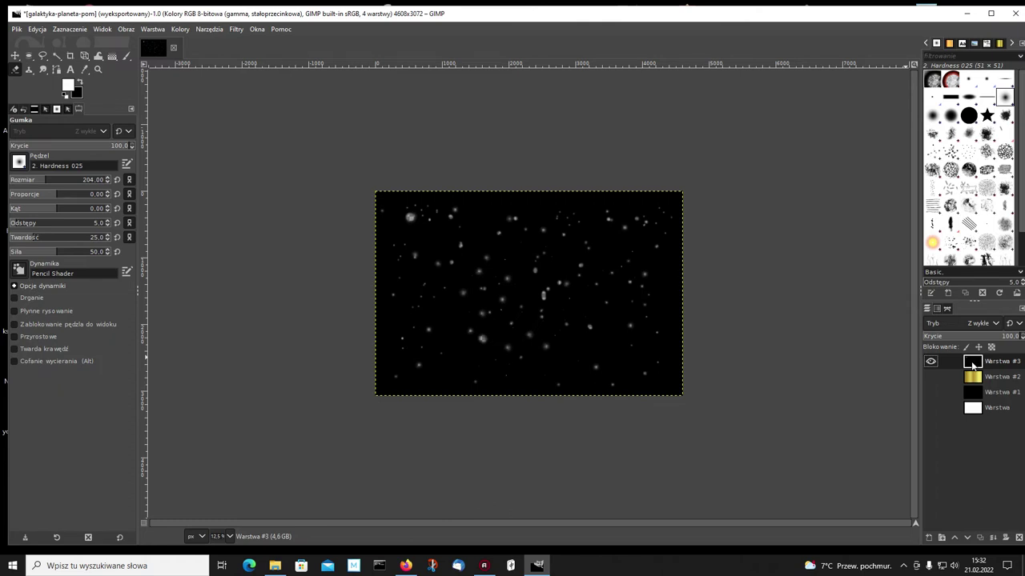
pyautogui.click(930, 408)
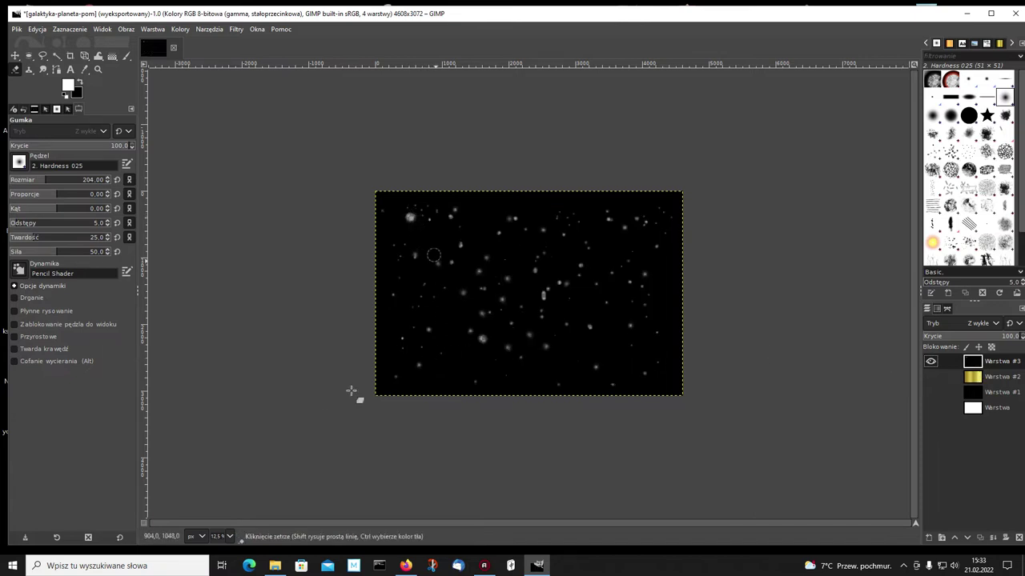
pyautogui.click(230, 536)
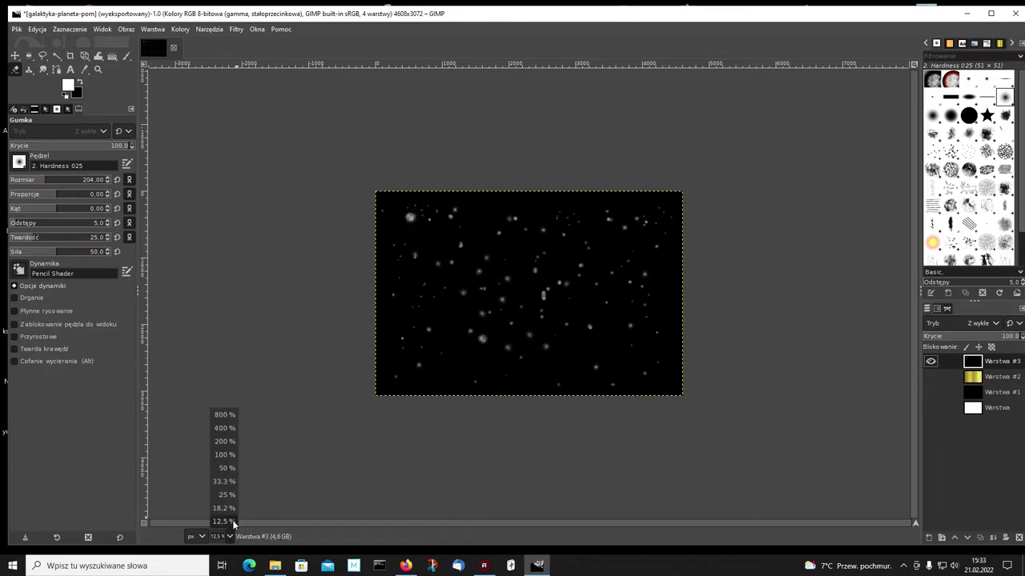
pyautogui.click(225, 455)
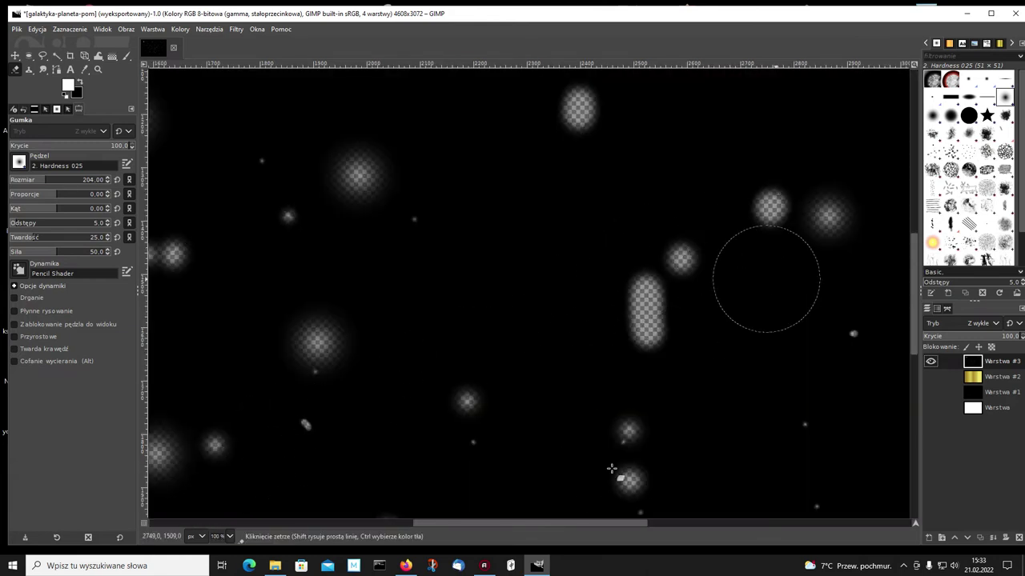
pyautogui.moveTo(568, 526); pyautogui.dragTo(742, 526)
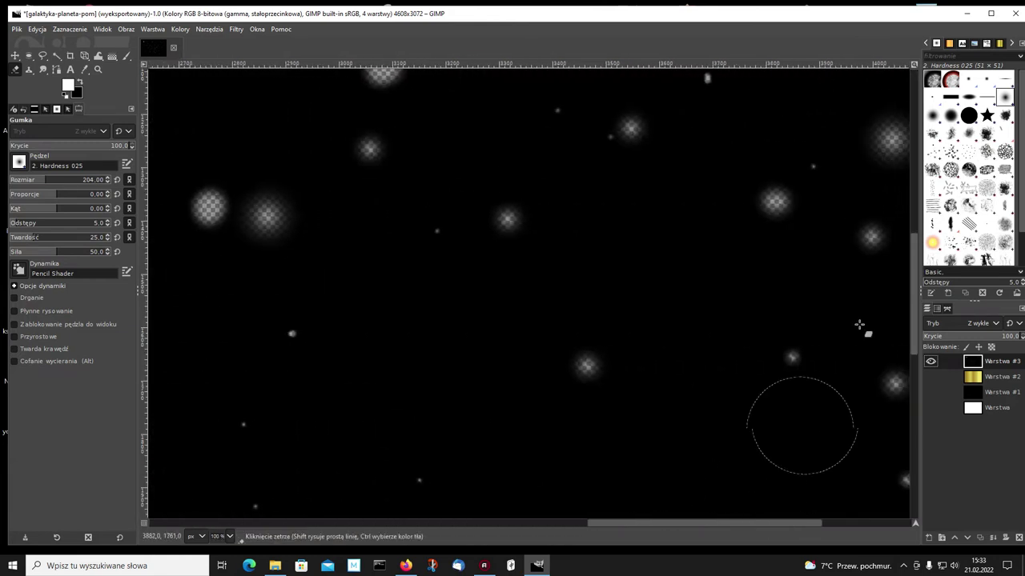
pyautogui.scroll(5, 892, 236)
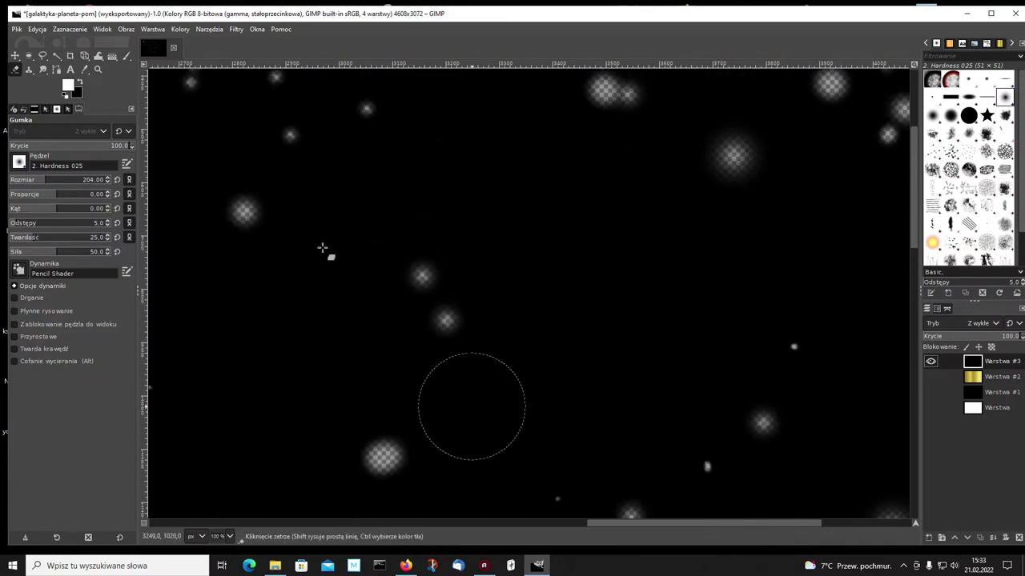
pyautogui.moveTo(913, 214); pyautogui.dragTo(914, 149)
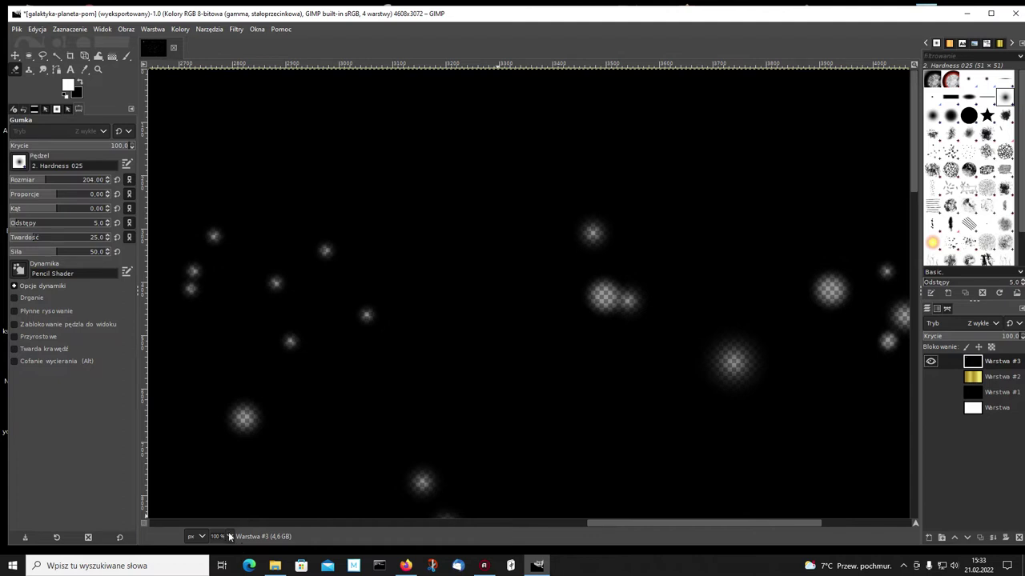
pyautogui.click(230, 536)
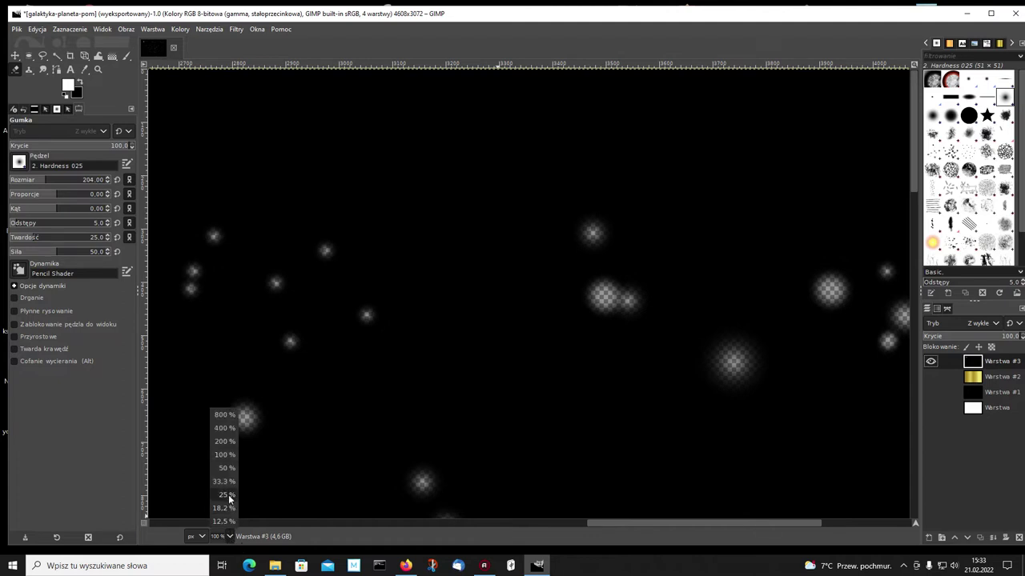
pyautogui.click(225, 520)
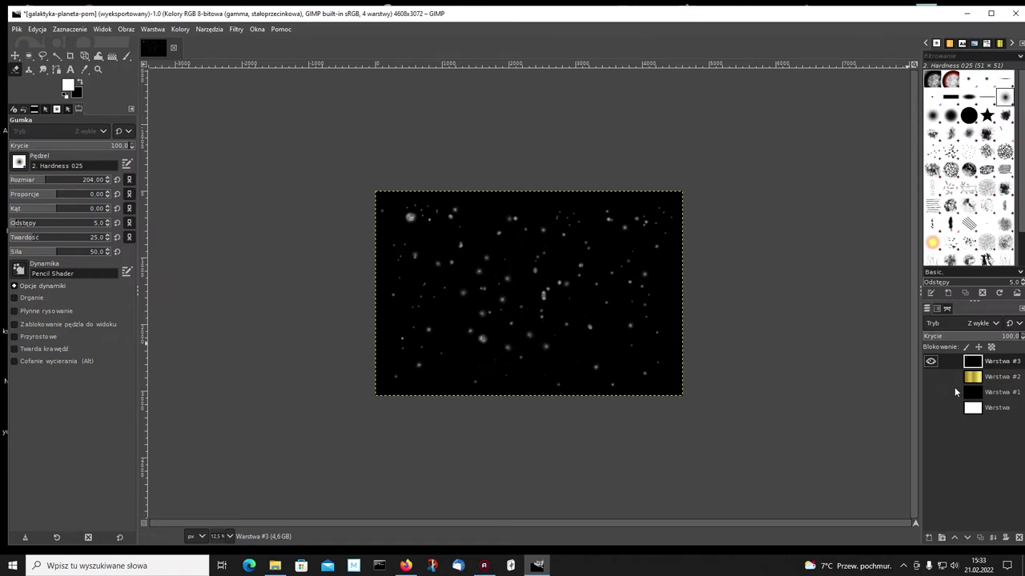
# Add a new transparent layer, Warstwa #4, and move it below Warstwa #3.
pyautogui.click(929, 539)
pyautogui.click(942, 536)
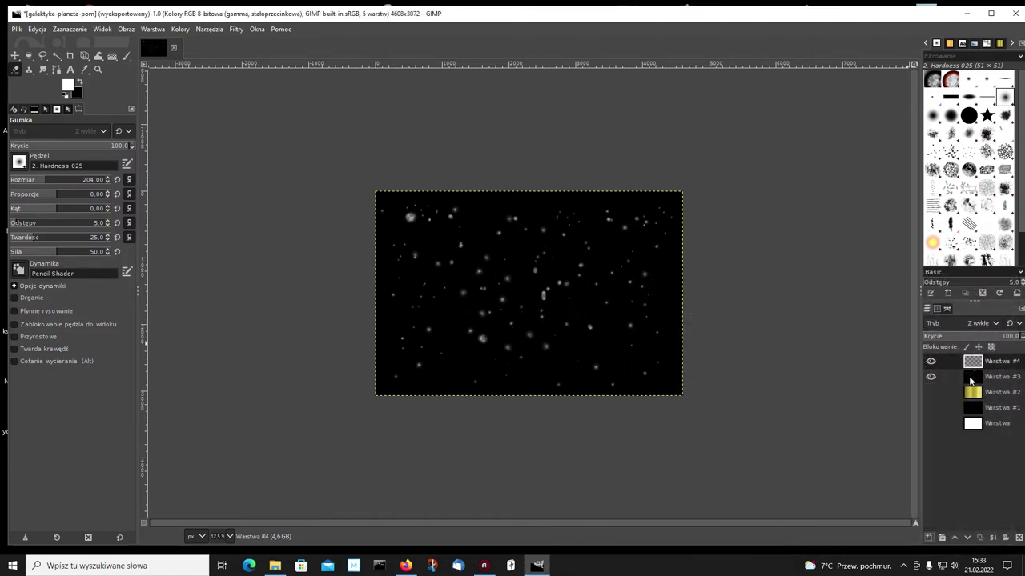
pyautogui.click(967, 539)
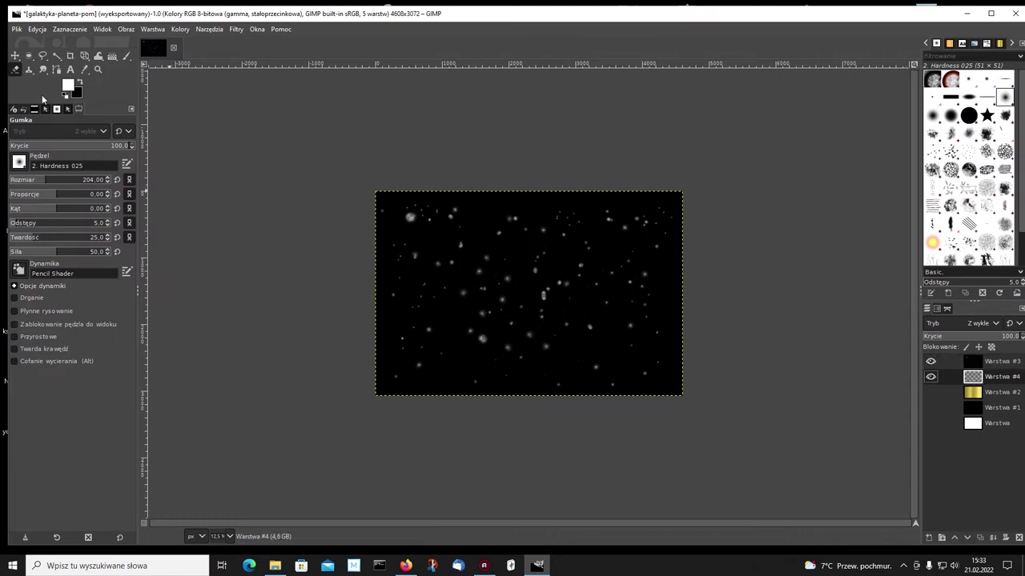
# Set the Gradient tool to Pastel Rainbow with the Promienisty (Radial) shape.
pyautogui.click(113, 56)
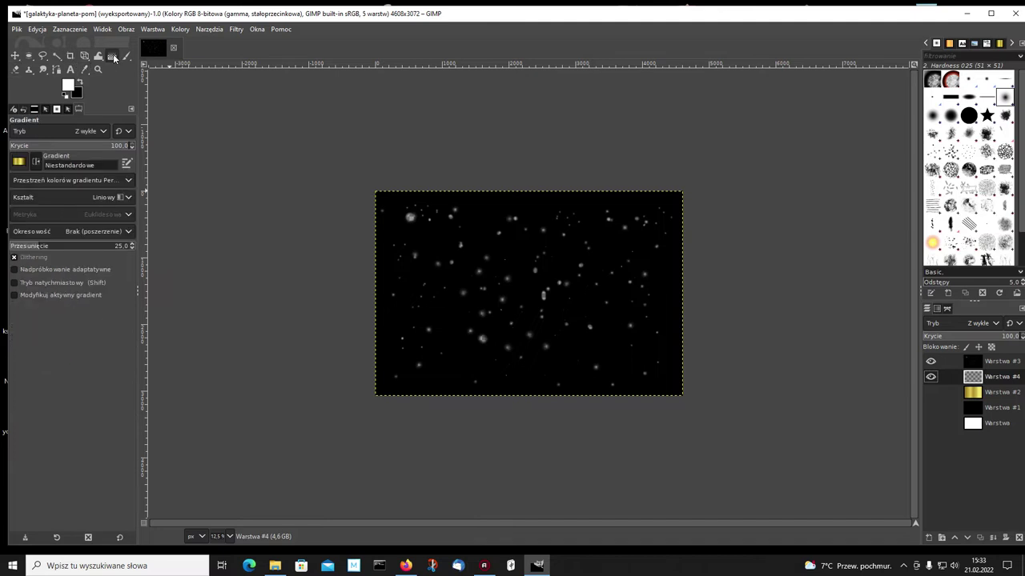
pyautogui.click(17, 162)
pyautogui.scroll(-2, 37, 270)
pyautogui.scroll(-3, 38, 271)
pyautogui.scroll(-2, 38, 273)
pyautogui.scroll(-2, 38, 270)
pyautogui.scroll(-2, 37, 269)
pyautogui.scroll(-2, 37, 267)
pyautogui.scroll(-2, 37, 266)
pyautogui.scroll(-1, 37, 266)
pyautogui.scroll(-2, 37, 267)
pyautogui.scroll(-1, 38, 271)
pyautogui.scroll(-2, 38, 272)
pyautogui.scroll(-2, 37, 272)
pyautogui.click(25, 279)
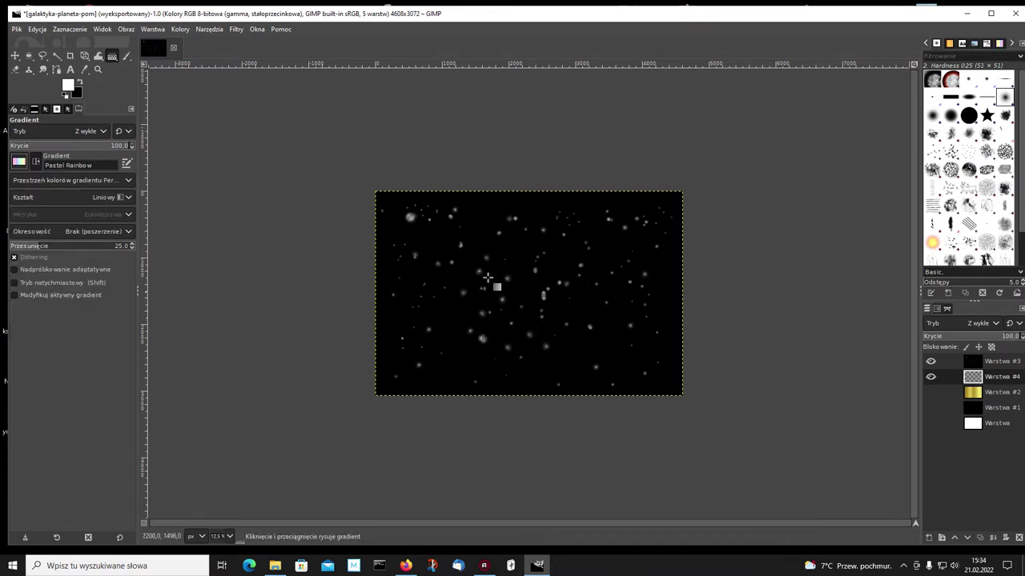
pyautogui.click(127, 198)
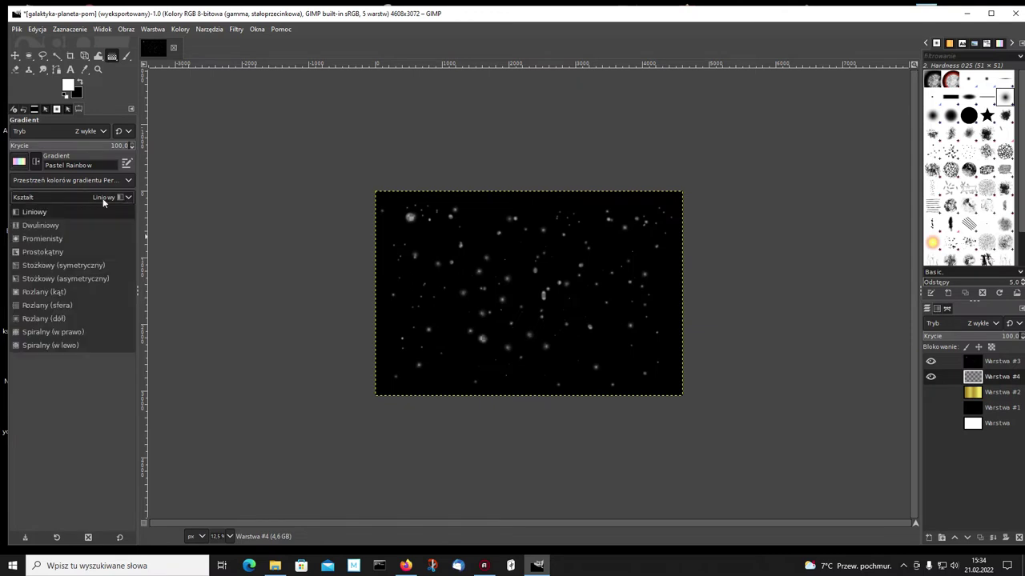
pyautogui.click(40, 240)
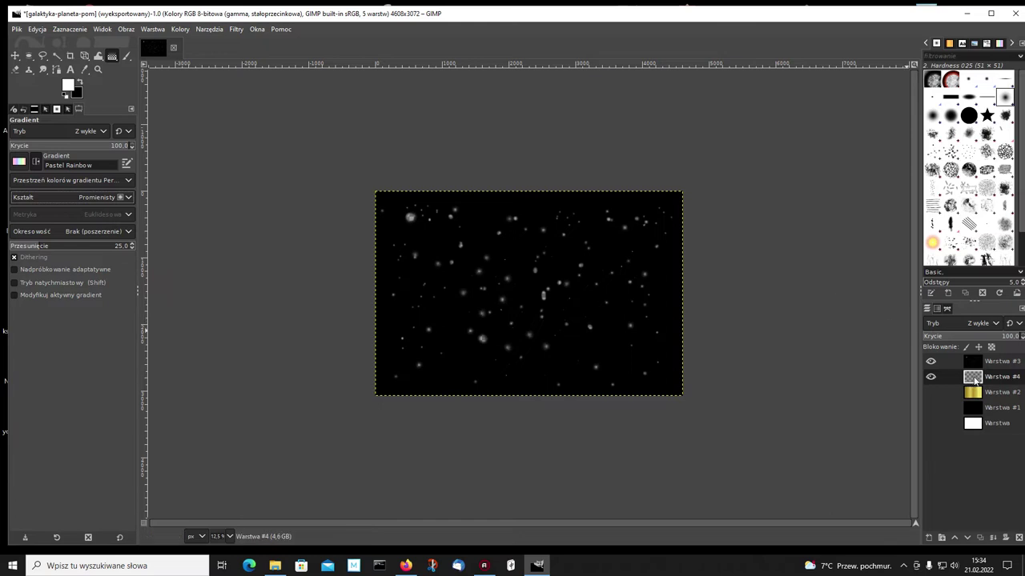
# Drag a radial Pastel Rainbow gradient across Warstwa #4 and adjust its endpoints.
pyautogui.moveTo(345, 290); pyautogui.dragTo(715, 291)
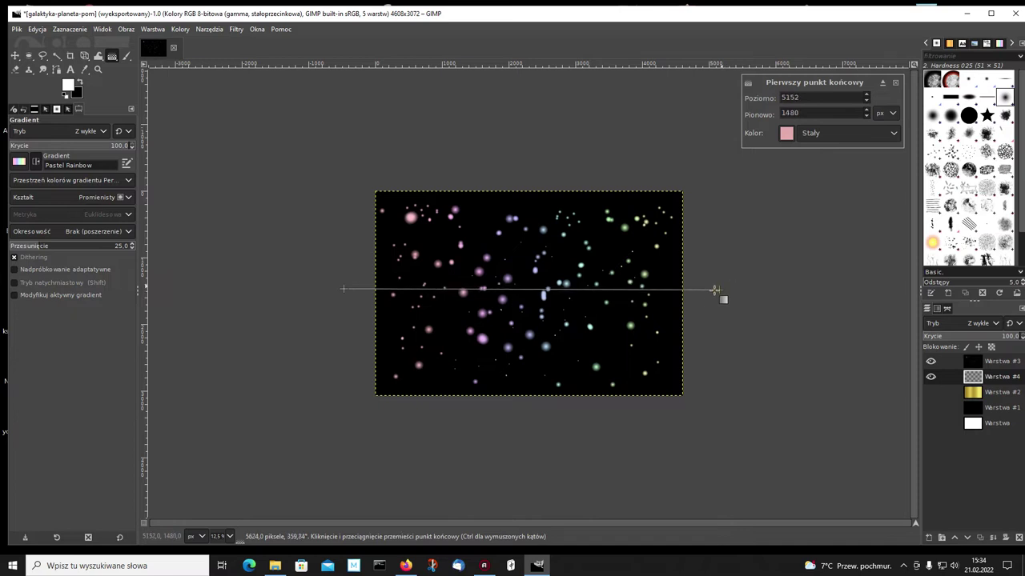
pyautogui.moveTo(344, 289); pyautogui.dragTo(388, 291)
pyautogui.moveTo(706, 293); pyautogui.dragTo(692, 293)
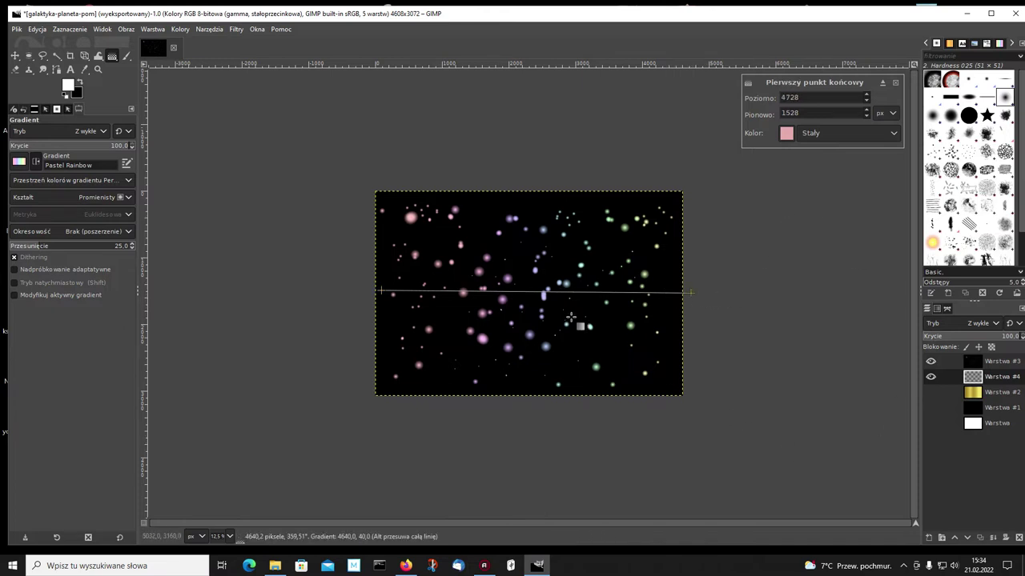
pyautogui.moveTo(386, 292); pyautogui.dragTo(356, 294)
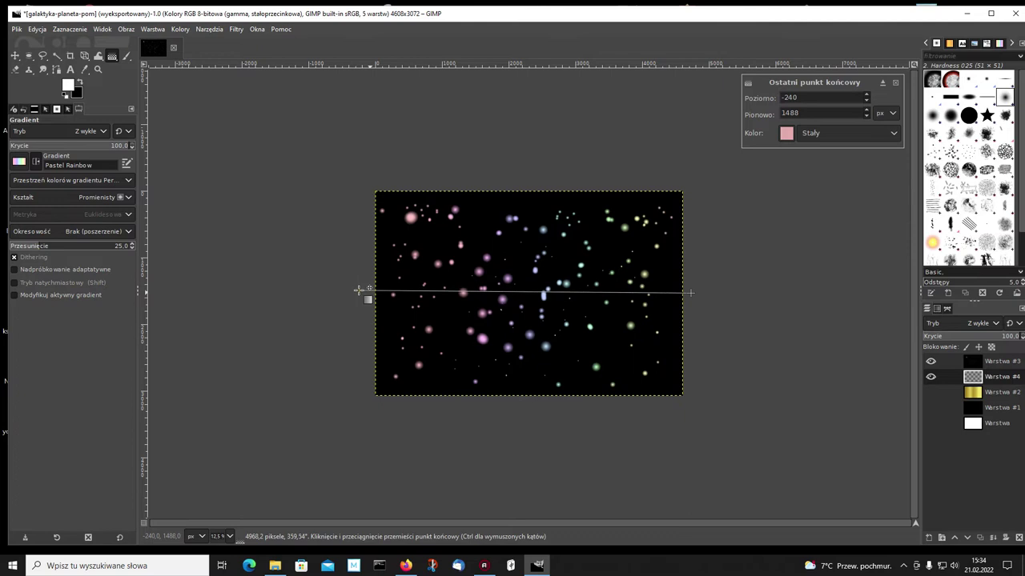
# Hide the starfield layer and centre the concentric rings in the image, then commit.
pyautogui.click(931, 362)
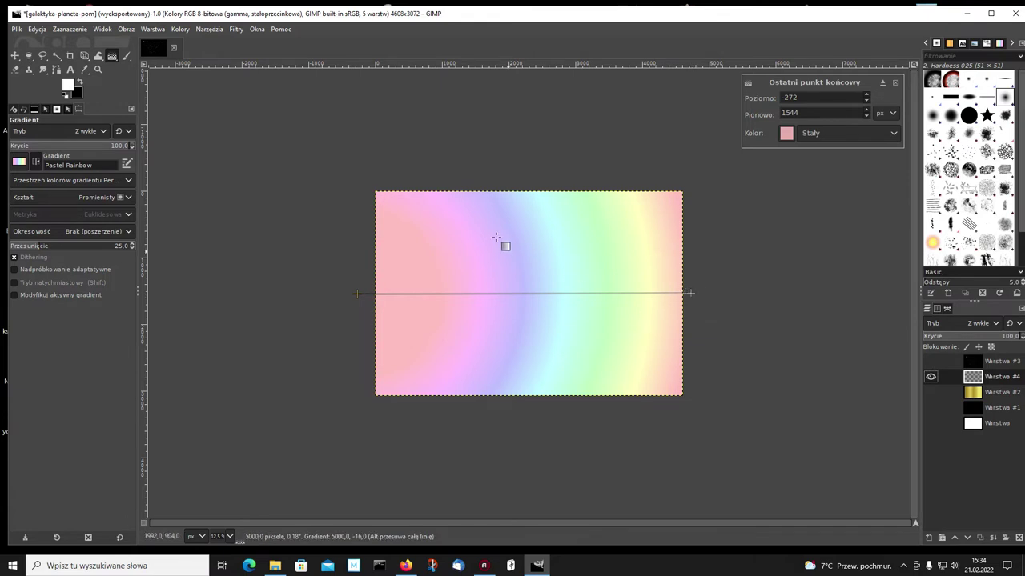
pyautogui.moveTo(358, 294); pyautogui.dragTo(549, 293)
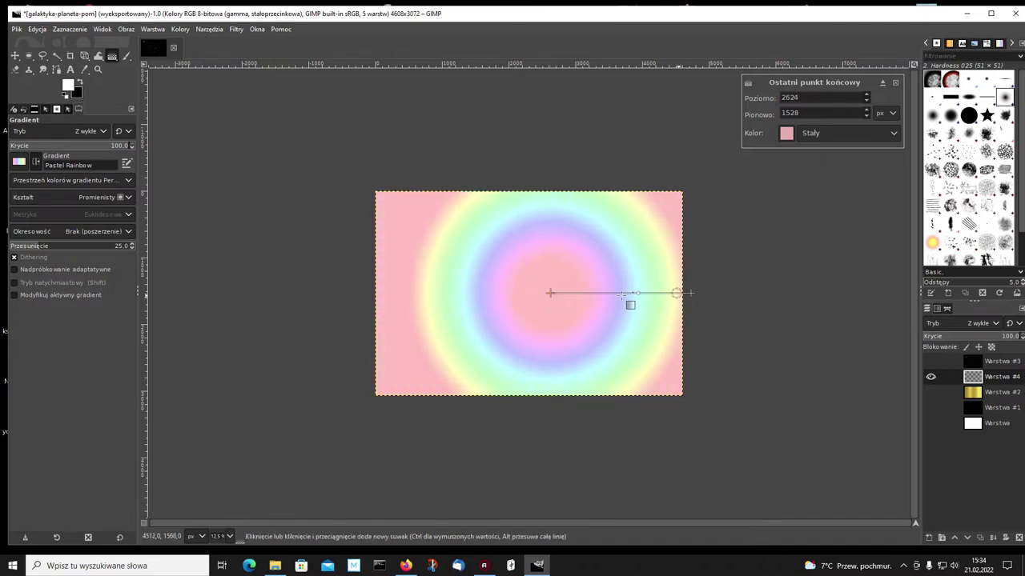
pyautogui.moveTo(549, 292); pyautogui.dragTo(549, 291)
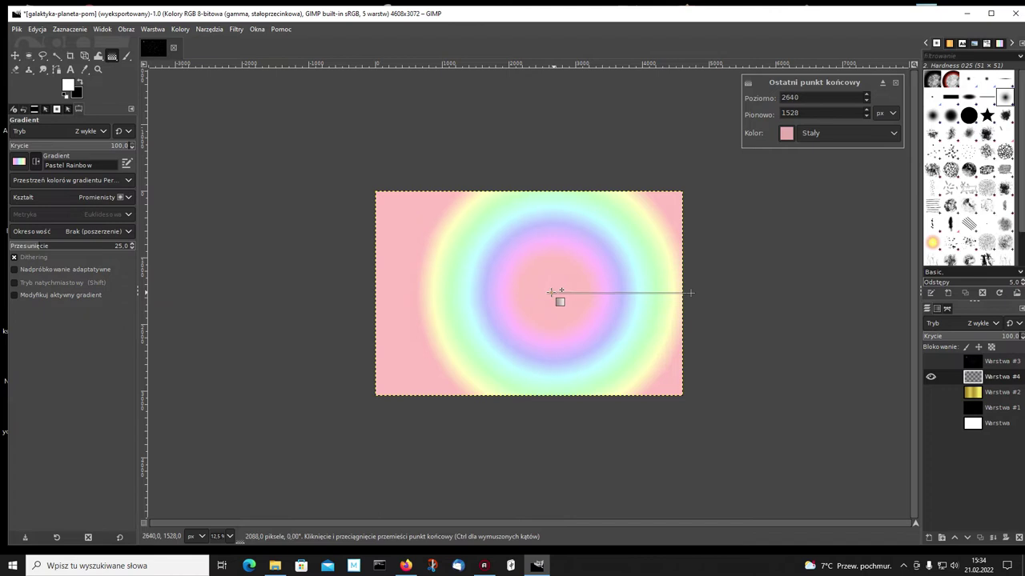
pyautogui.moveTo(690, 292)
pyautogui.mouseDown()
pyautogui.moveTo(748, 297)
pyautogui.moveTo(700, 292)
pyautogui.mouseUp()
pyautogui.moveTo(549, 292)
pyautogui.mouseDown()
pyautogui.moveTo(539, 292)
pyautogui.moveTo(547, 289)
pyautogui.mouseUp()
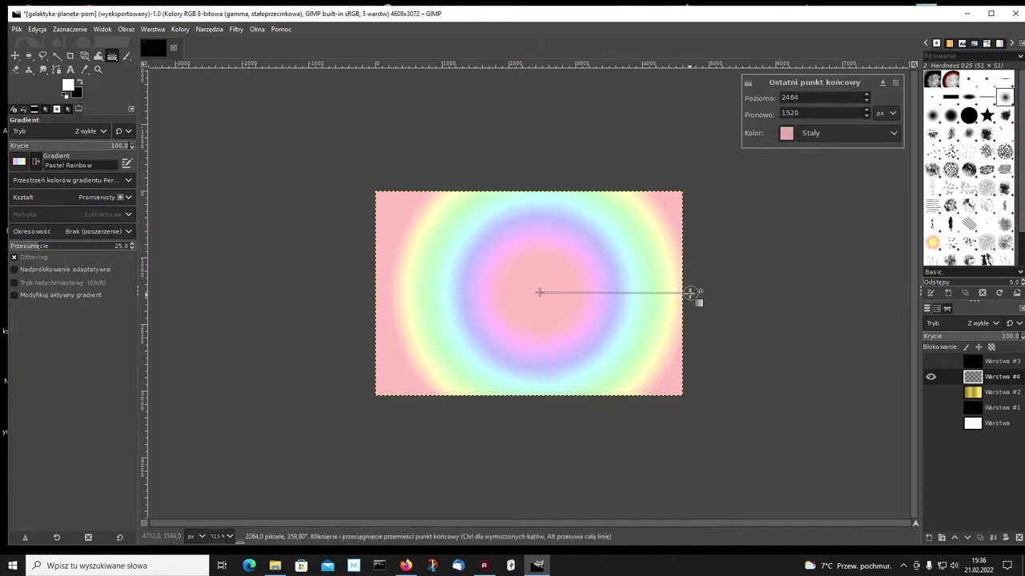
pyautogui.moveTo(686, 293); pyautogui.dragTo(678, 295)
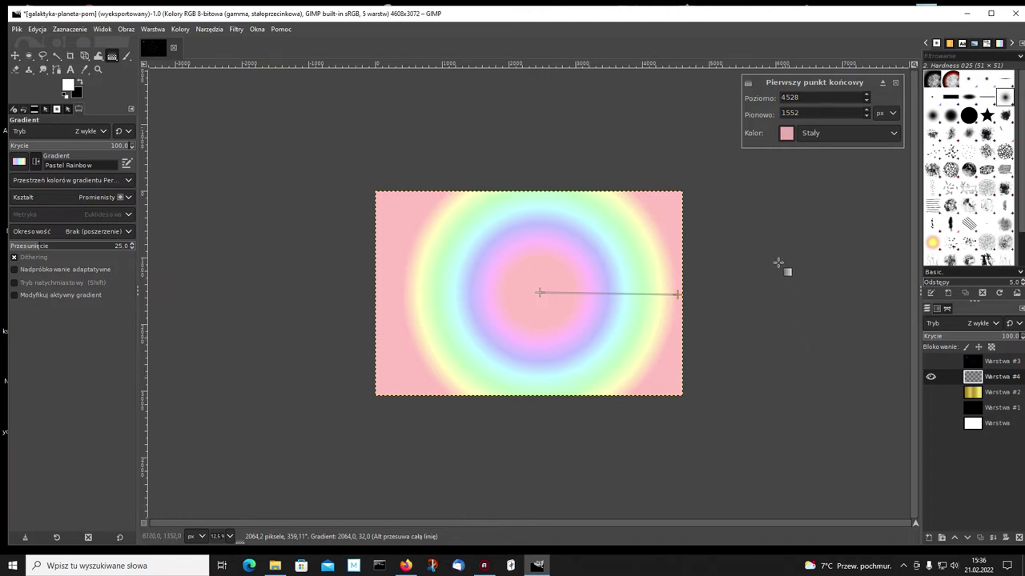
pyautogui.click(14, 56)
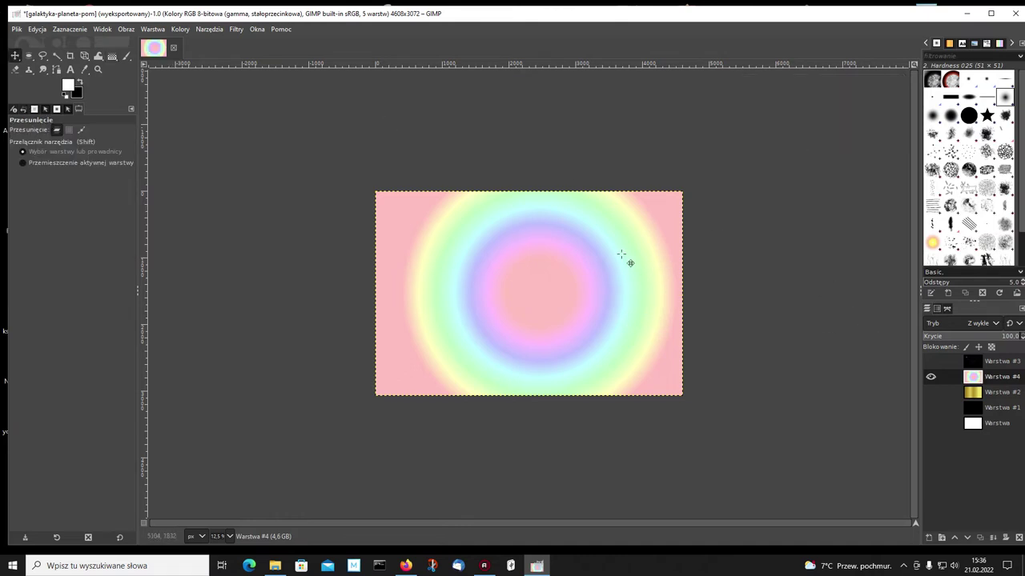
# Show Warstwa #3 again, inspect the pastel stars at 100% zoom, then return to 25%.
pyautogui.click(930, 362)
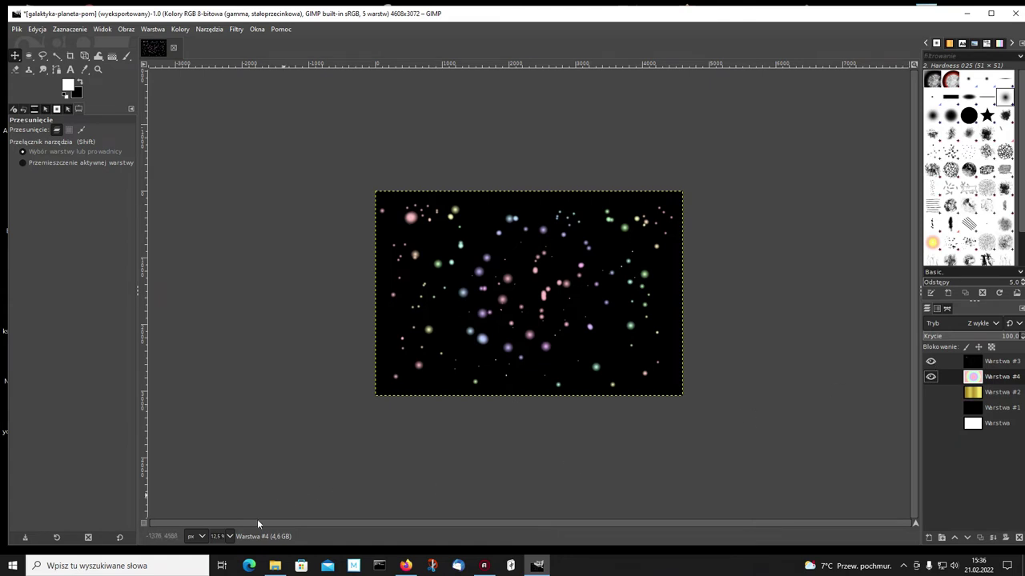
pyautogui.click(230, 538)
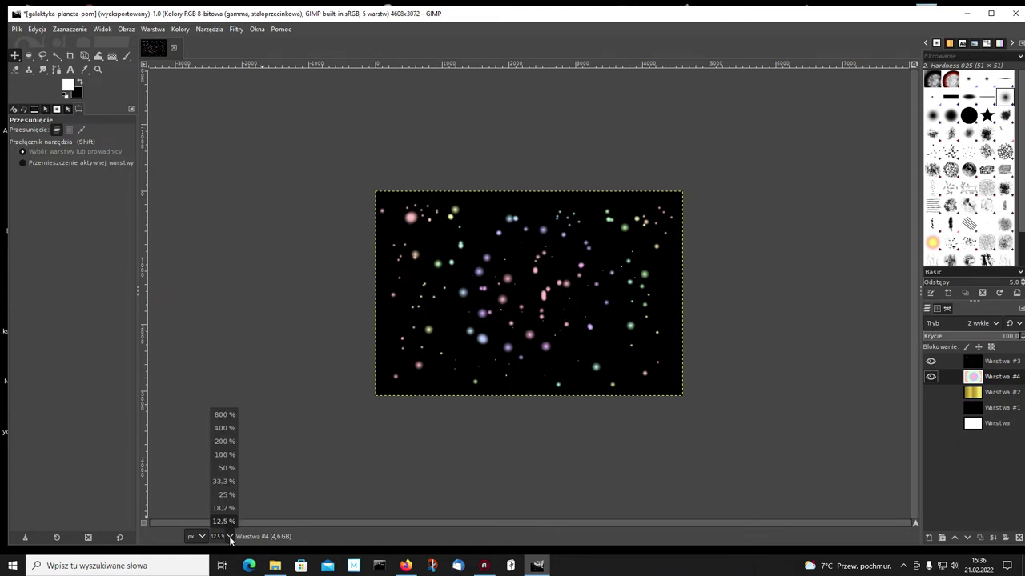
pyautogui.click(228, 457)
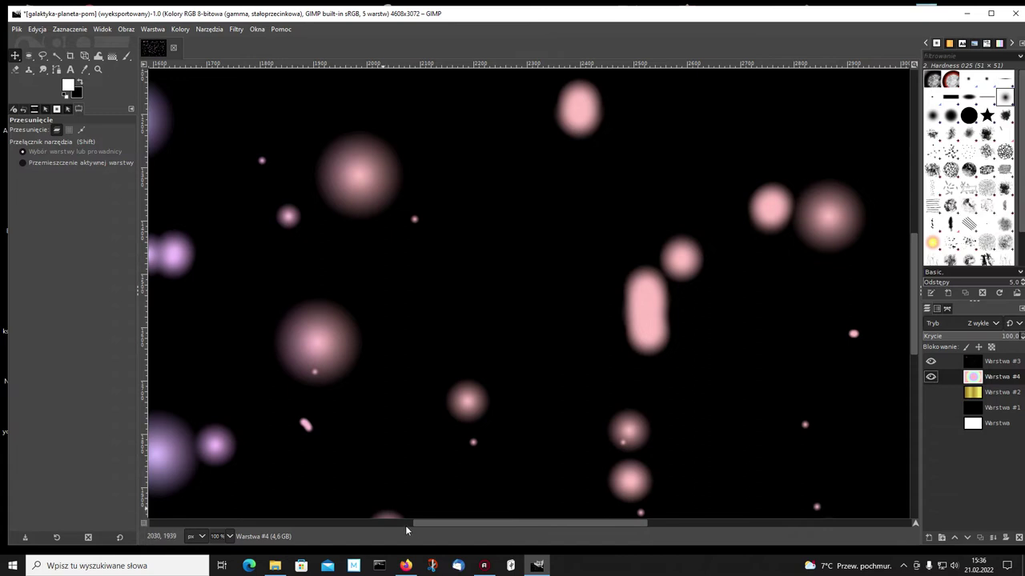
pyautogui.moveTo(424, 524); pyautogui.dragTo(242, 522)
pyautogui.moveTo(914, 248)
pyautogui.mouseDown()
pyautogui.moveTo(915, 180)
pyautogui.moveTo(945, 134)
pyautogui.mouseUp()
pyautogui.scroll(-3, 560, 320)
pyautogui.scroll(-6, 400, 400)
pyautogui.scroll(-1, 280, 480)
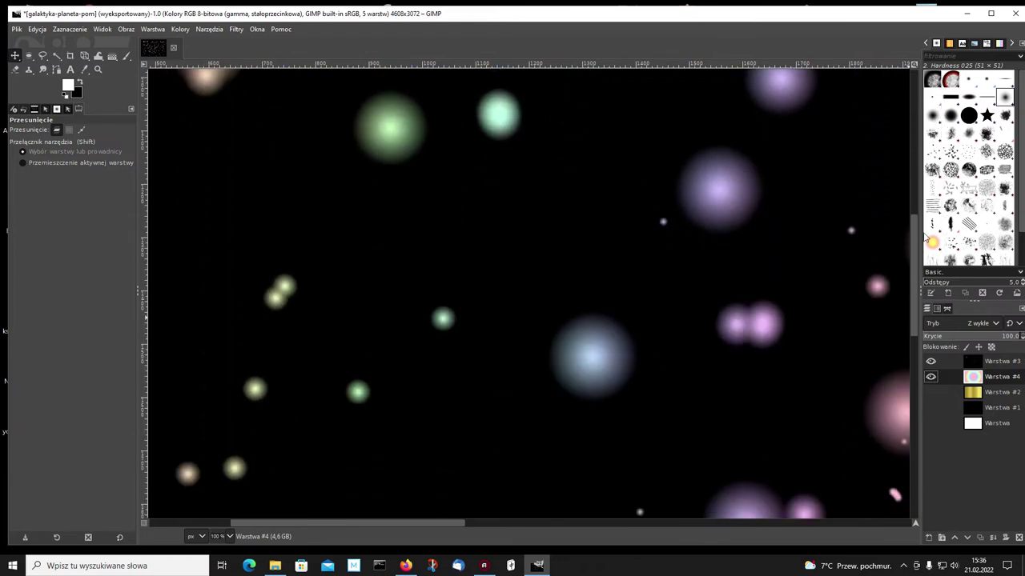
pyautogui.click(229, 538)
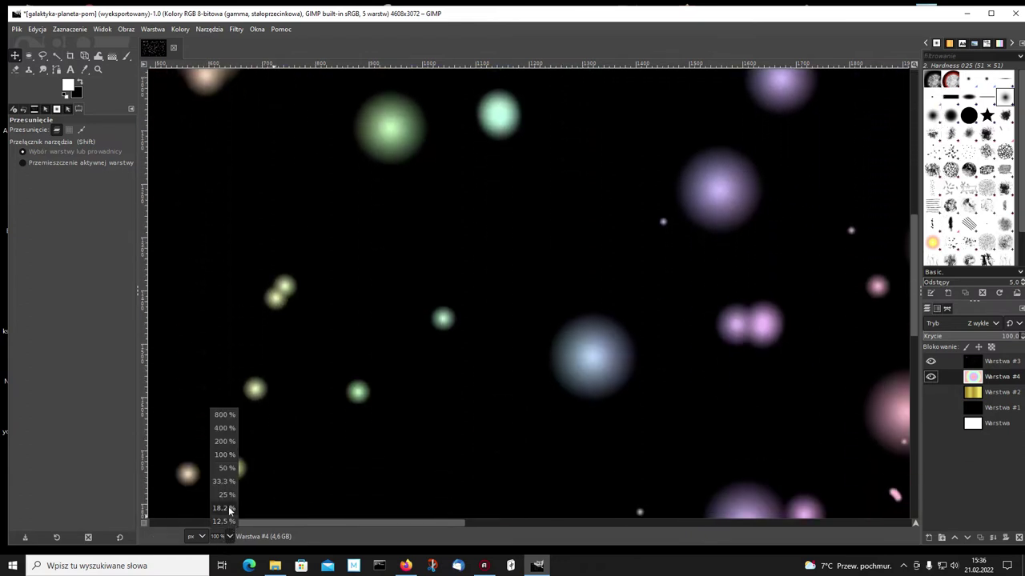
pyautogui.click(234, 503)
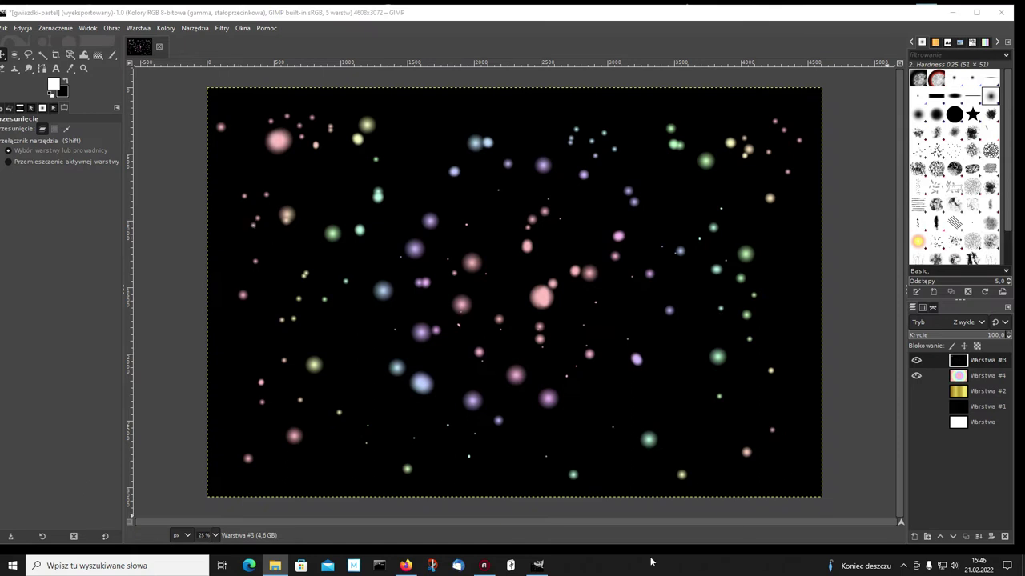
# Hide Warstwa #3 and #4, duplicate black Warstwa #1, and hide the original.
pyautogui.click(916, 377)
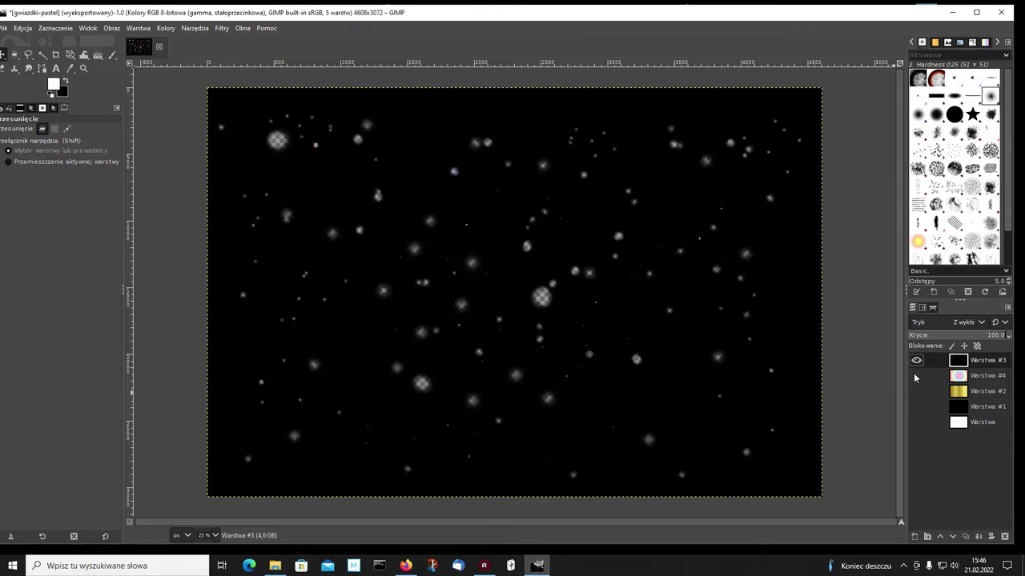
pyautogui.click(916, 360)
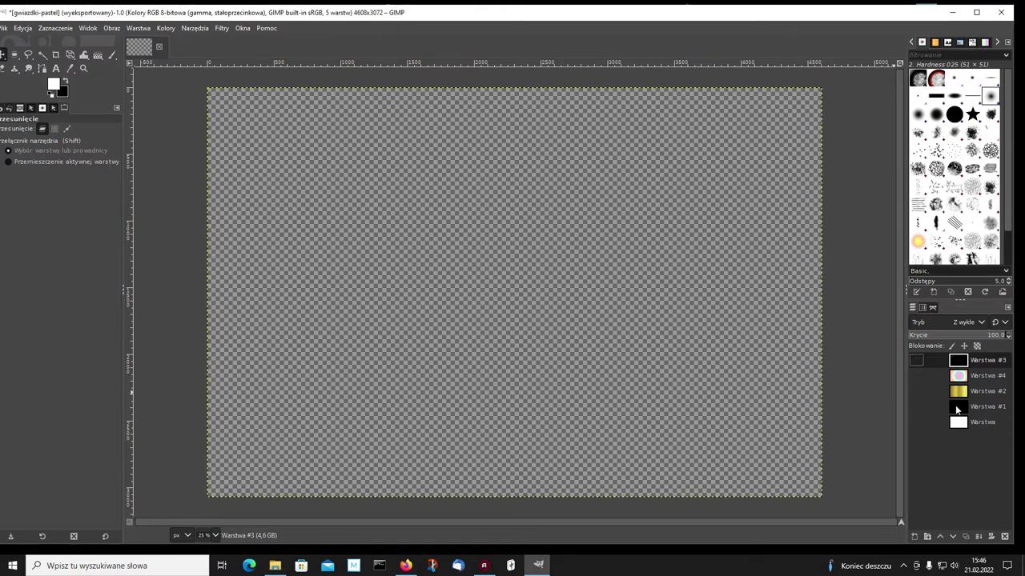
pyautogui.click(916, 406)
pyautogui.click(954, 410)
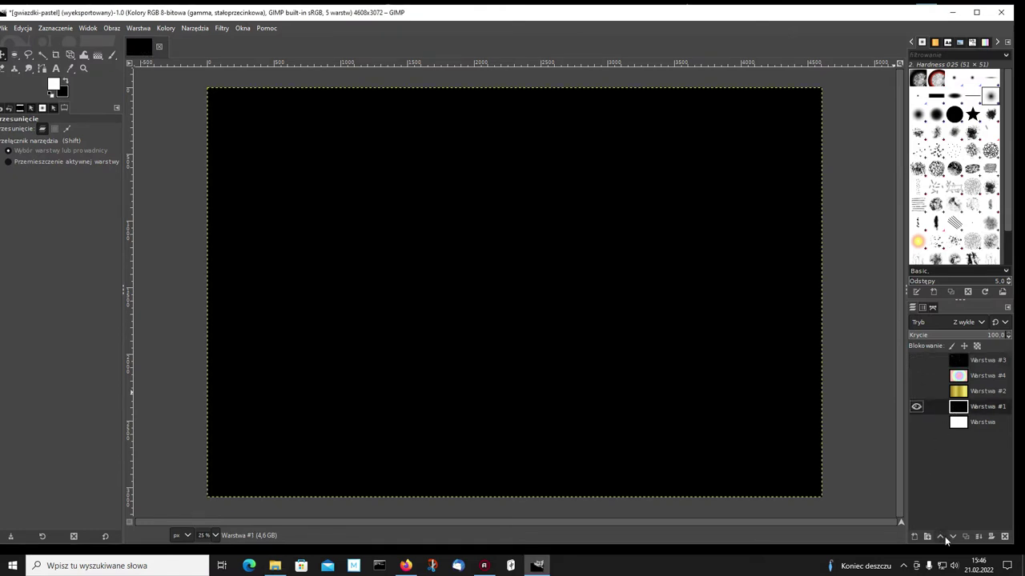
pyautogui.click(966, 537)
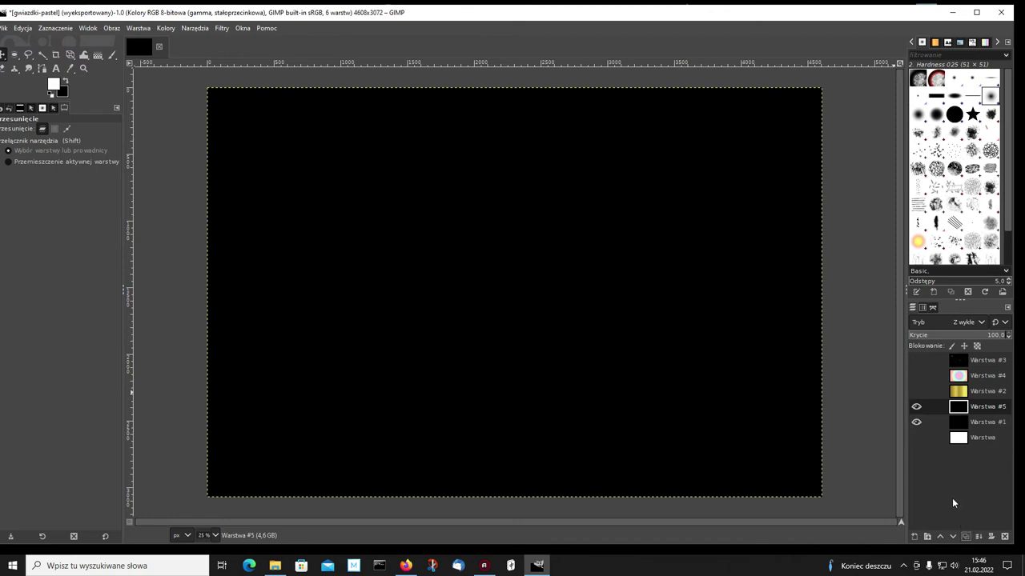
pyautogui.click(917, 423)
# Add transparent Warstwa #6 at the top of the stack, with black Warstwa #5 beneath.
pyautogui.click(915, 536)
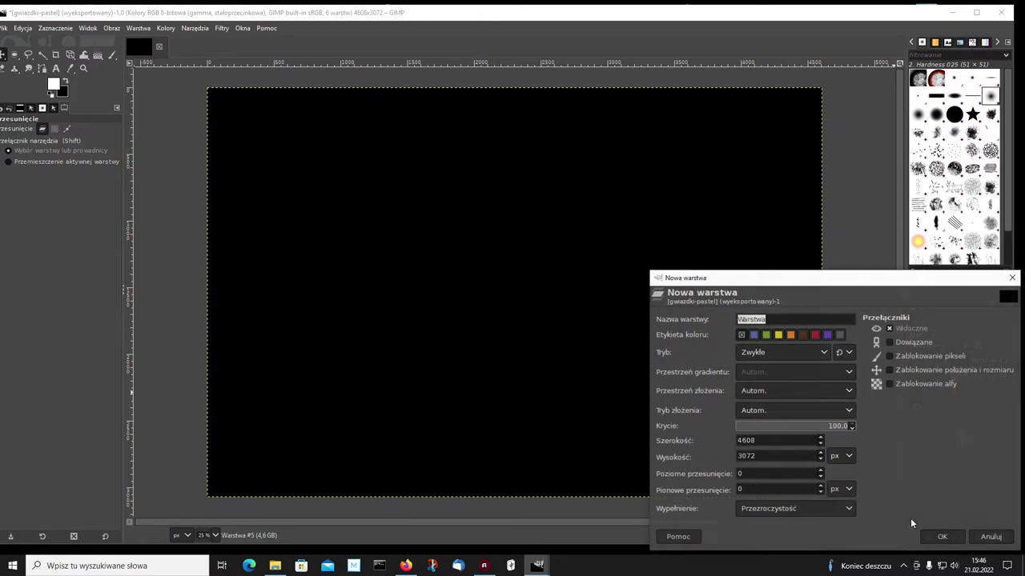
pyautogui.click(935, 537)
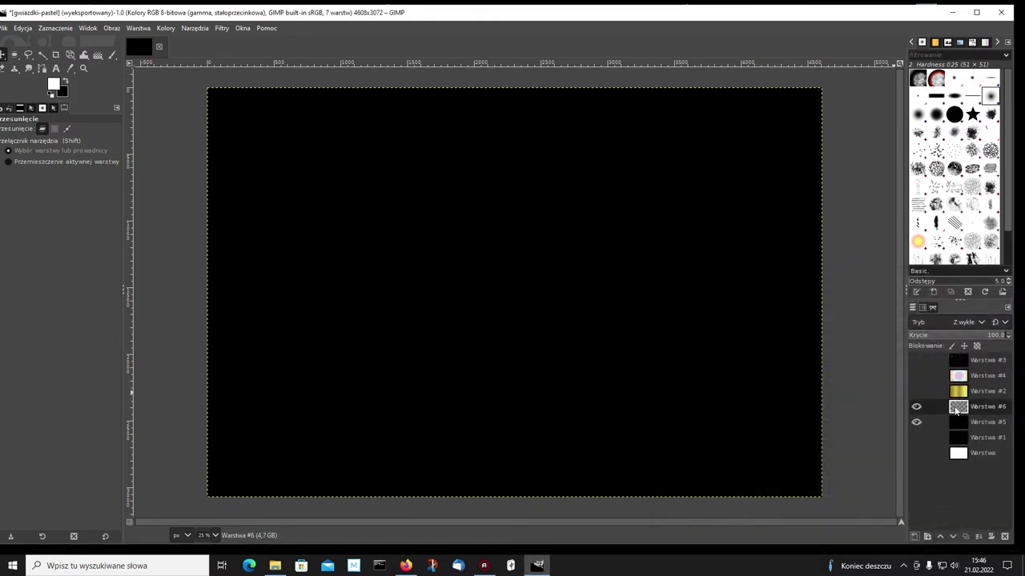
pyautogui.click(940, 537)
pyautogui.click(940, 537)
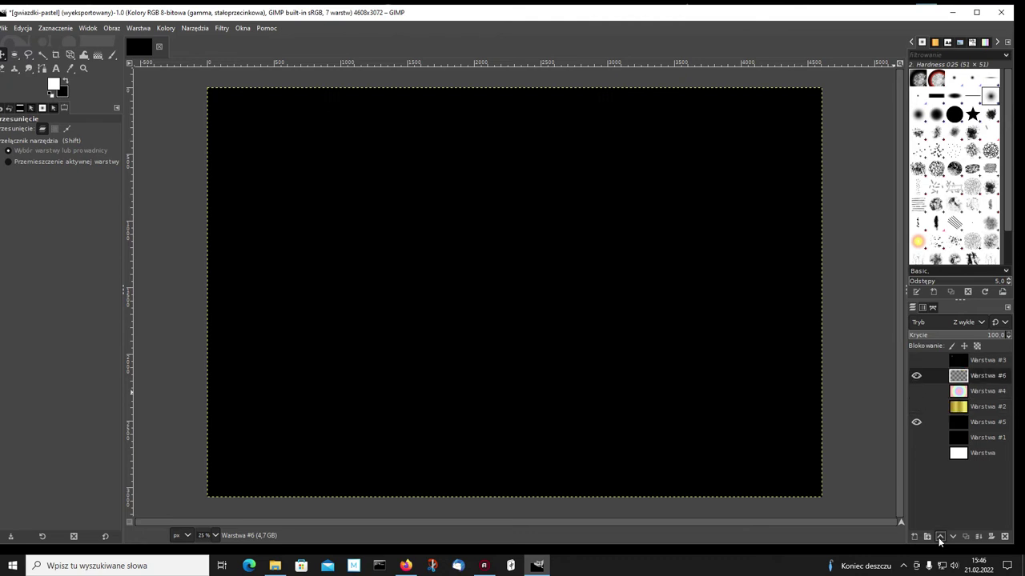
pyautogui.click(956, 422)
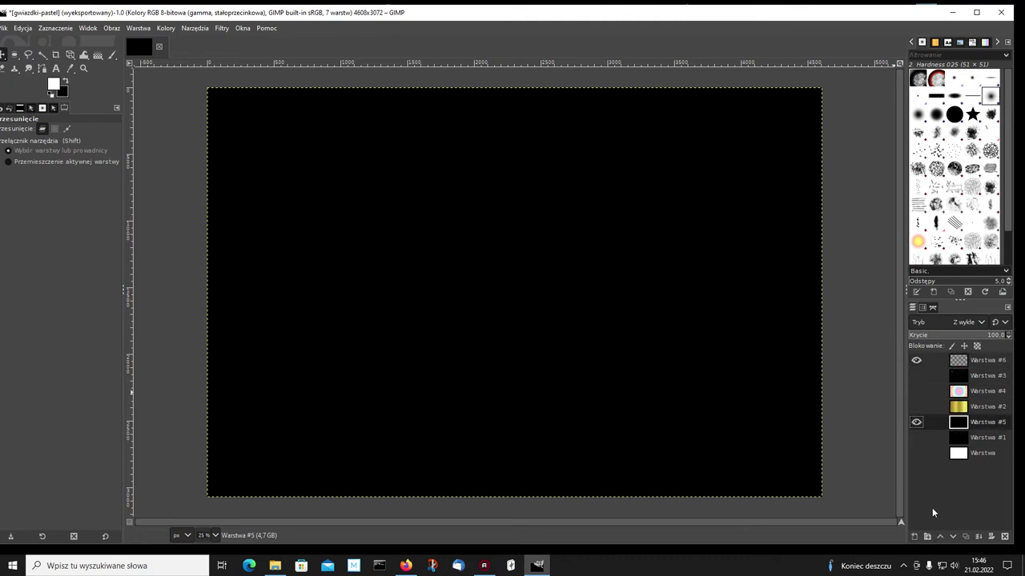
pyautogui.click(939, 537)
pyautogui.click(940, 537)
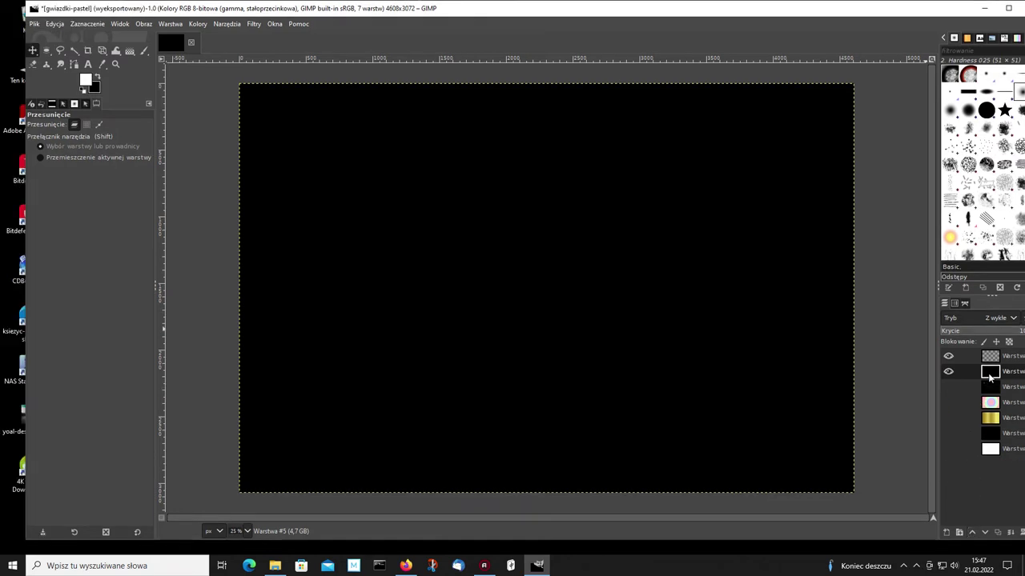
# Hide the top transparent layer and select the Chalk 03 paintbrush.
pyautogui.click(948, 356)
pyautogui.click(144, 51)
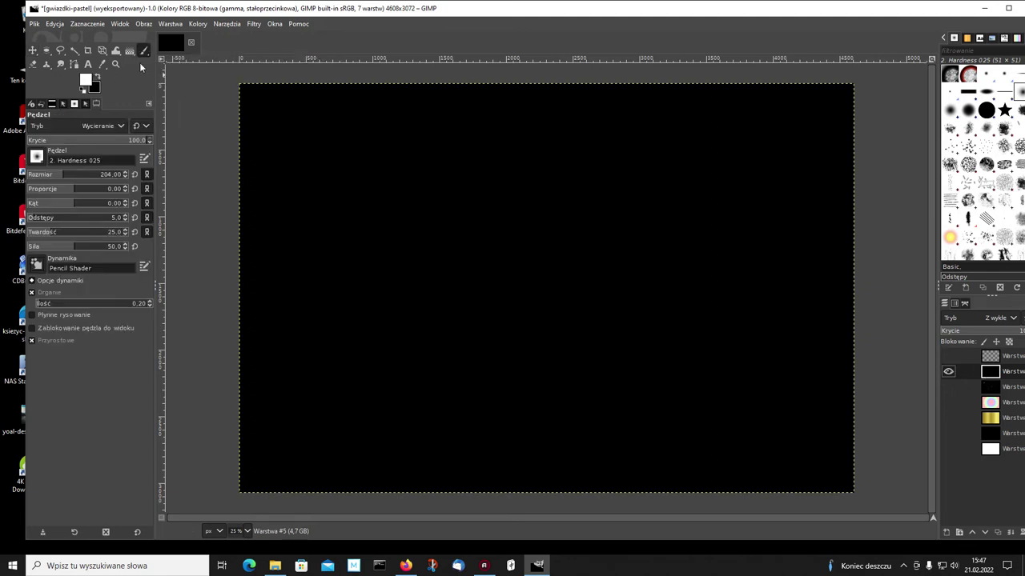
pyautogui.click(37, 157)
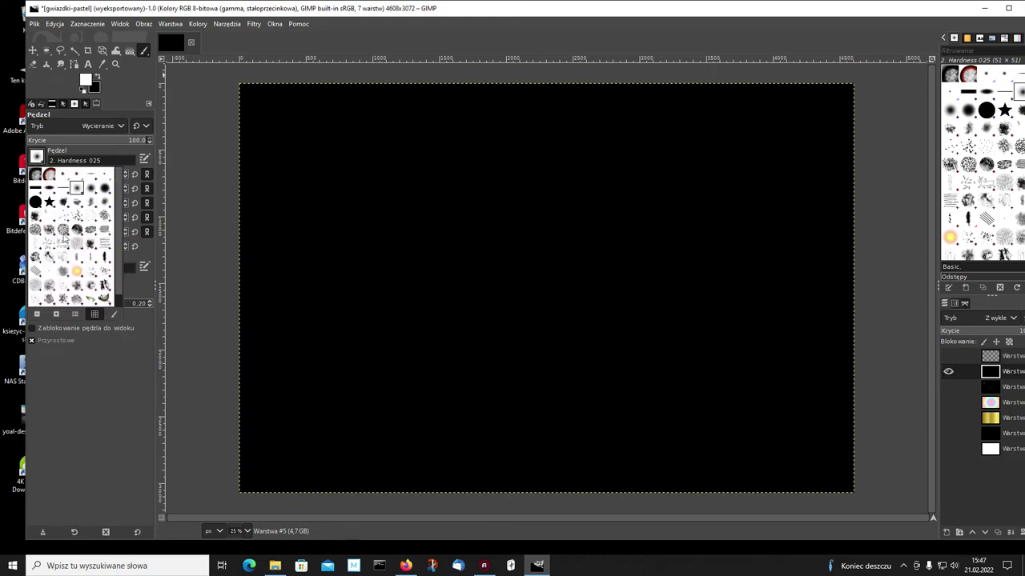
pyautogui.click(75, 230)
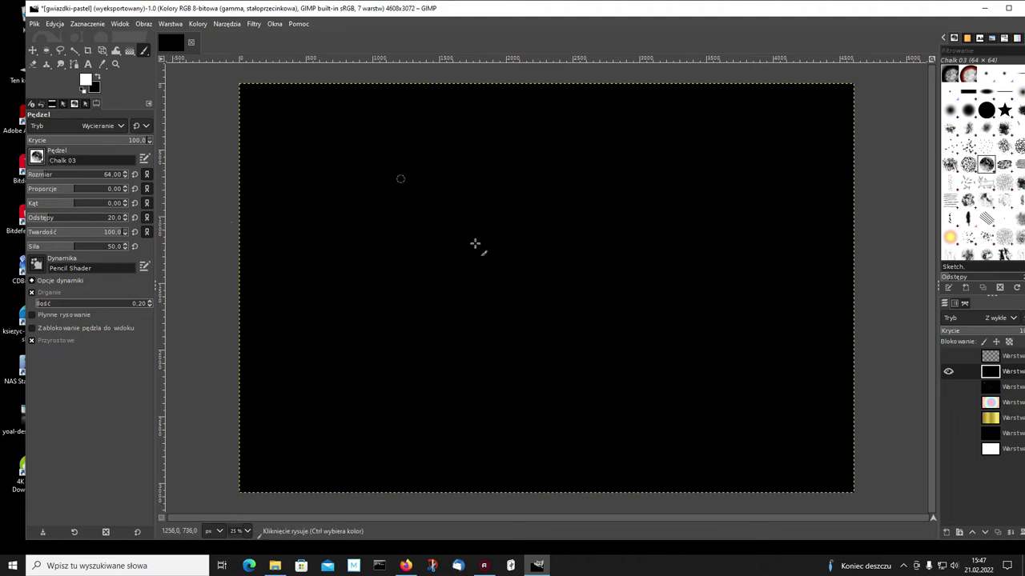
# Set the brush to Zwykły mode at size 261, test one white dab, then undo it.
pyautogui.click(121, 126)
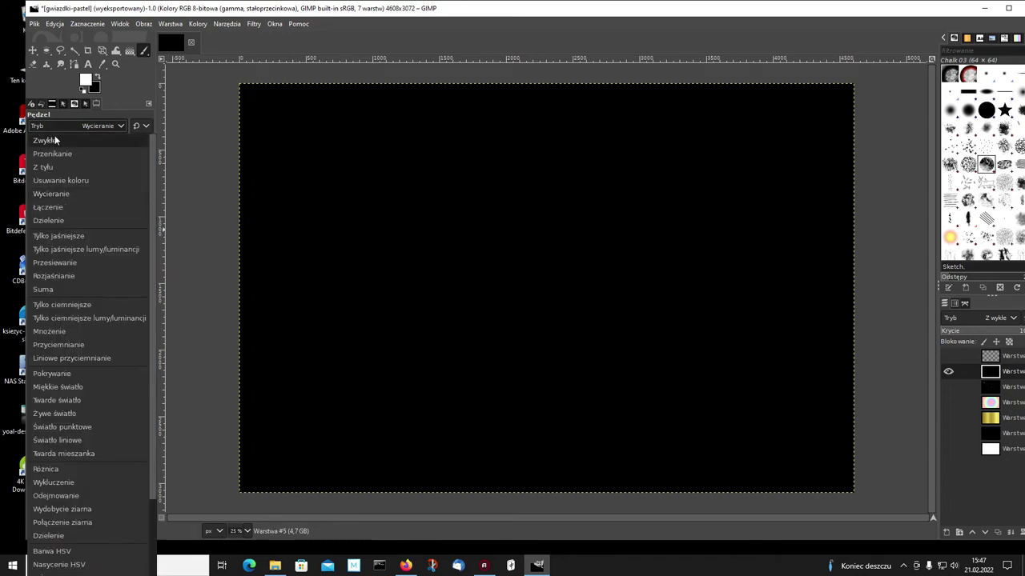
pyautogui.click(56, 141)
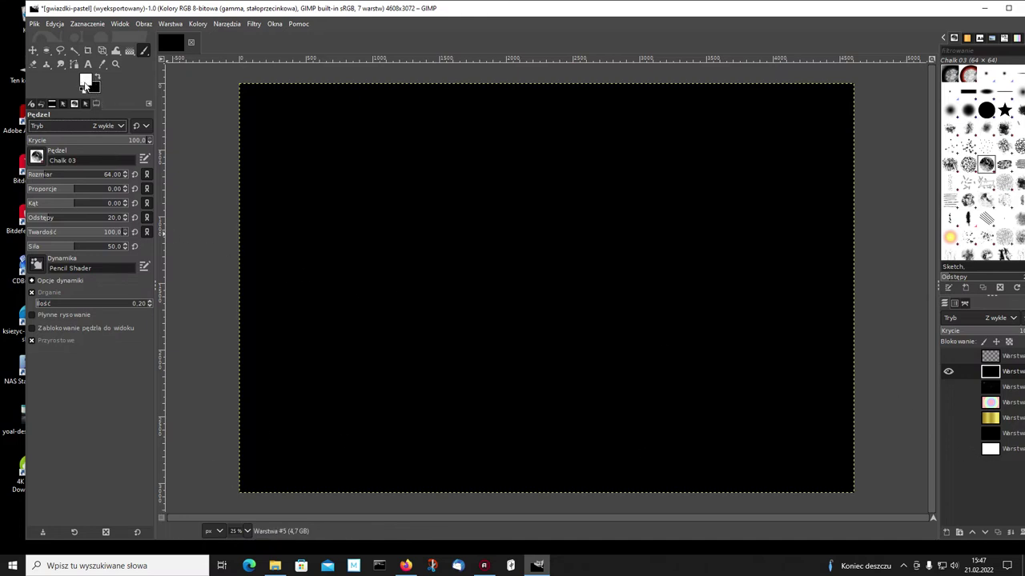
pyautogui.click(69, 175)
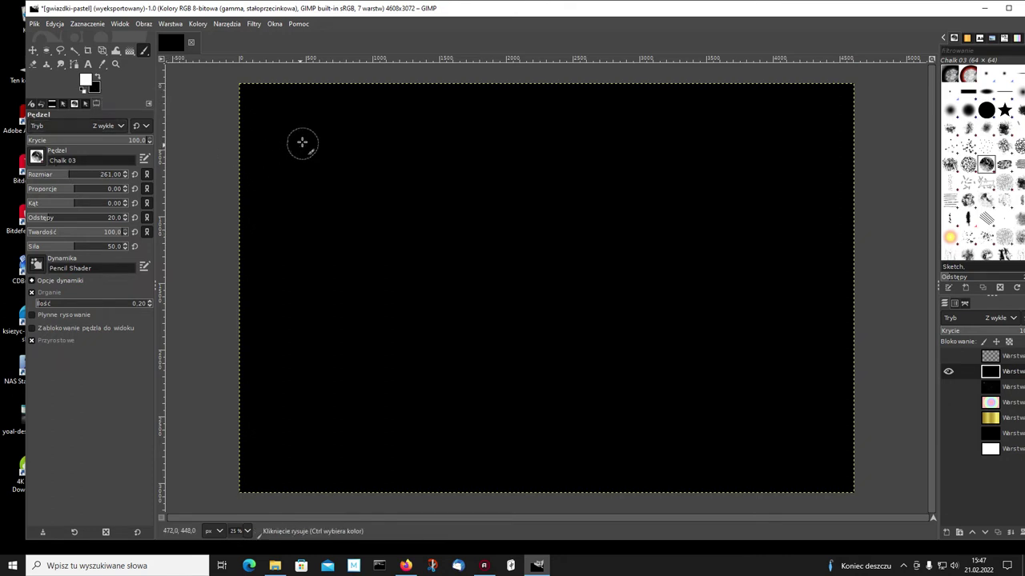
pyautogui.click(302, 141)
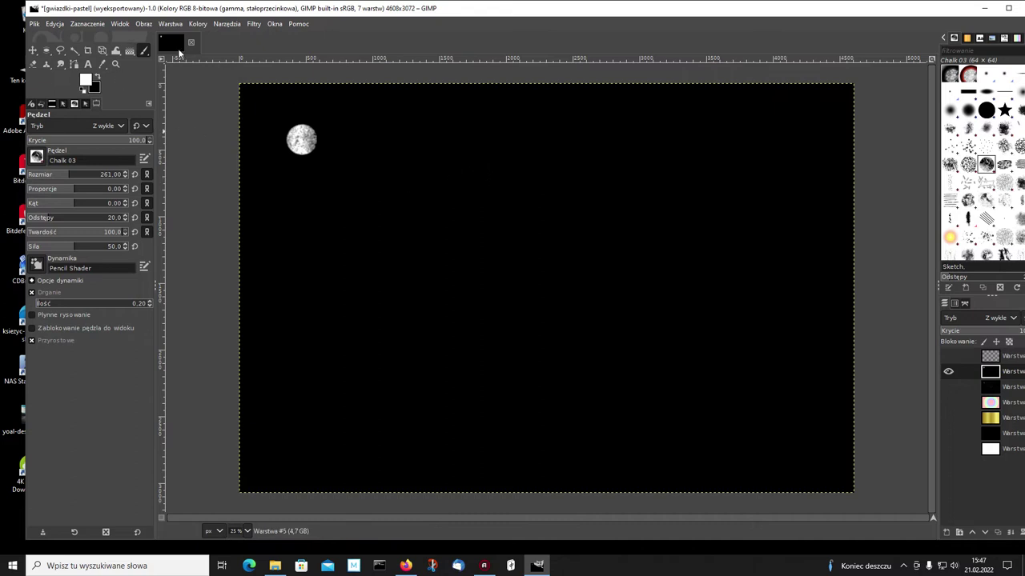
pyautogui.click(55, 23)
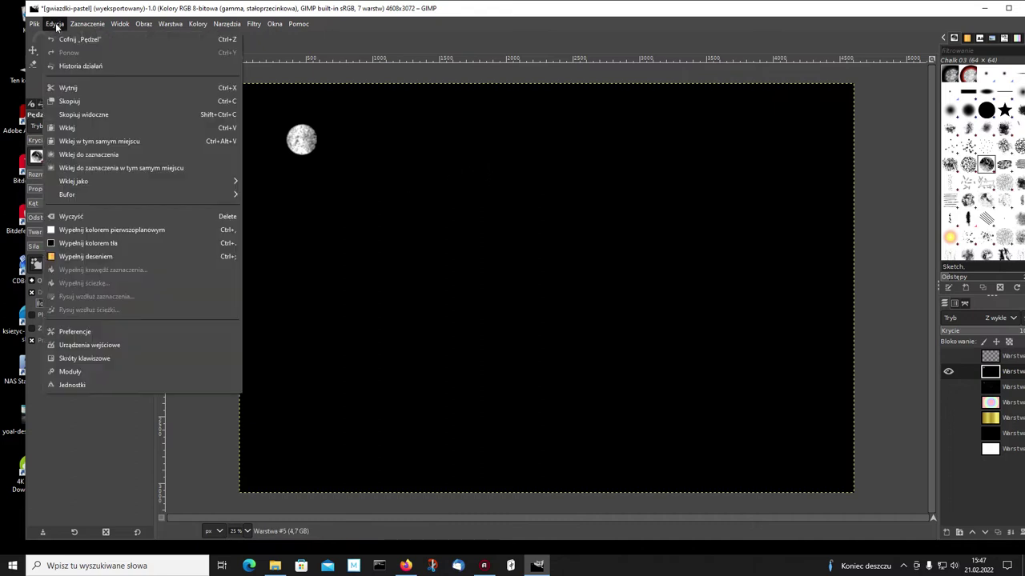
pyautogui.click(82, 39)
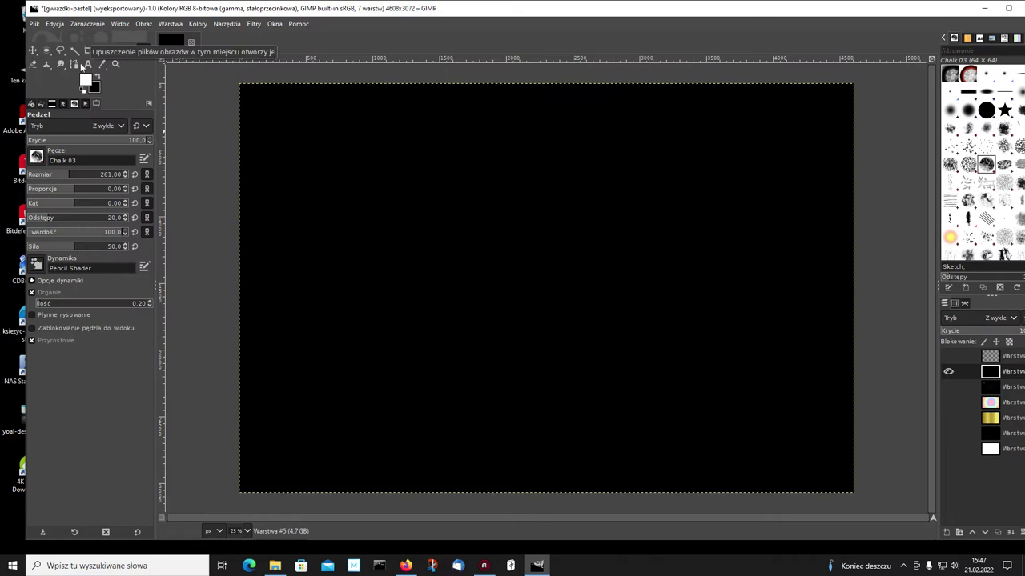
# Switch the brush to Wycieranie mode and erase four chalk planets near the corners.
pyautogui.click(122, 128)
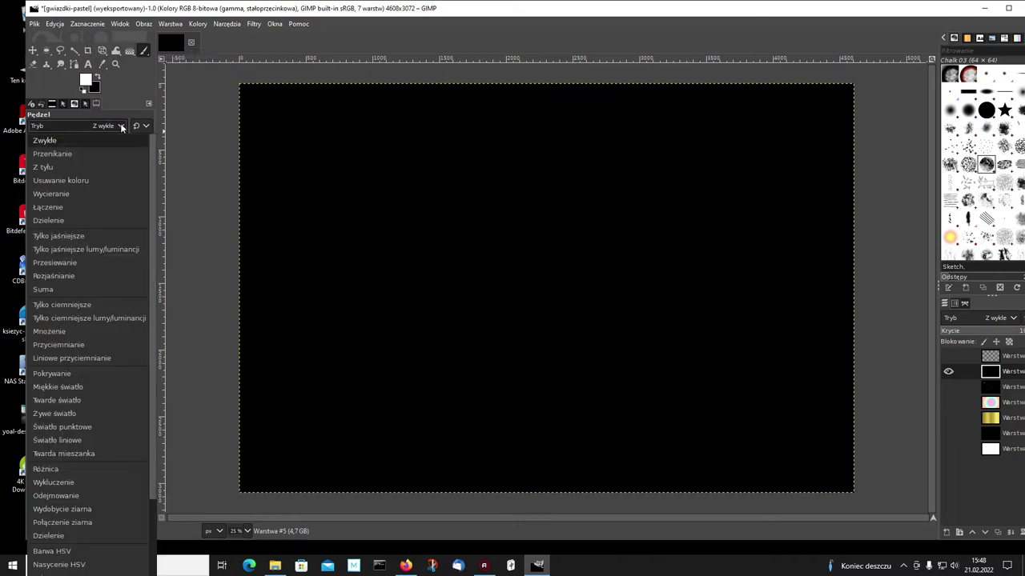
pyautogui.click(52, 193)
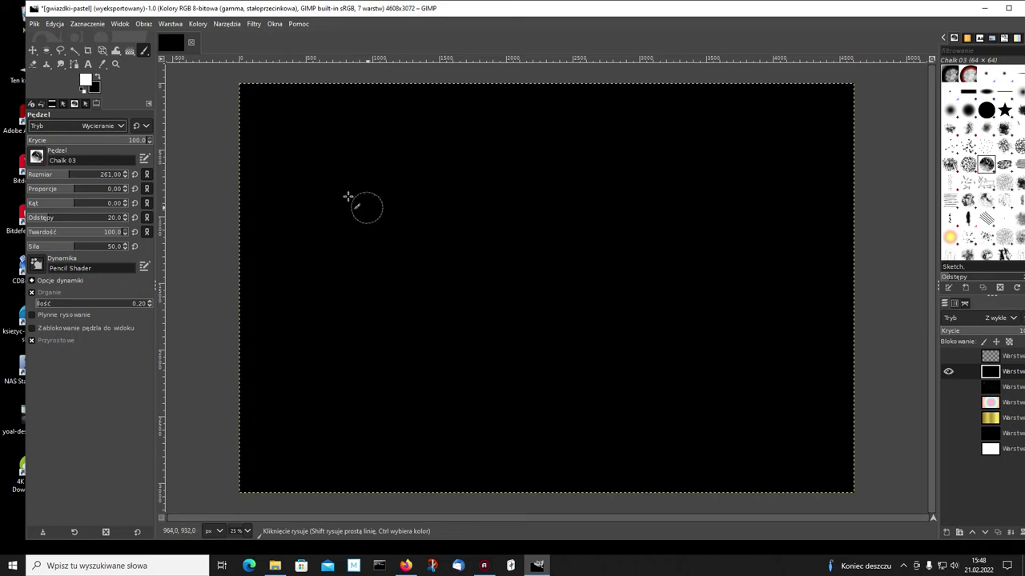
pyautogui.click(313, 149)
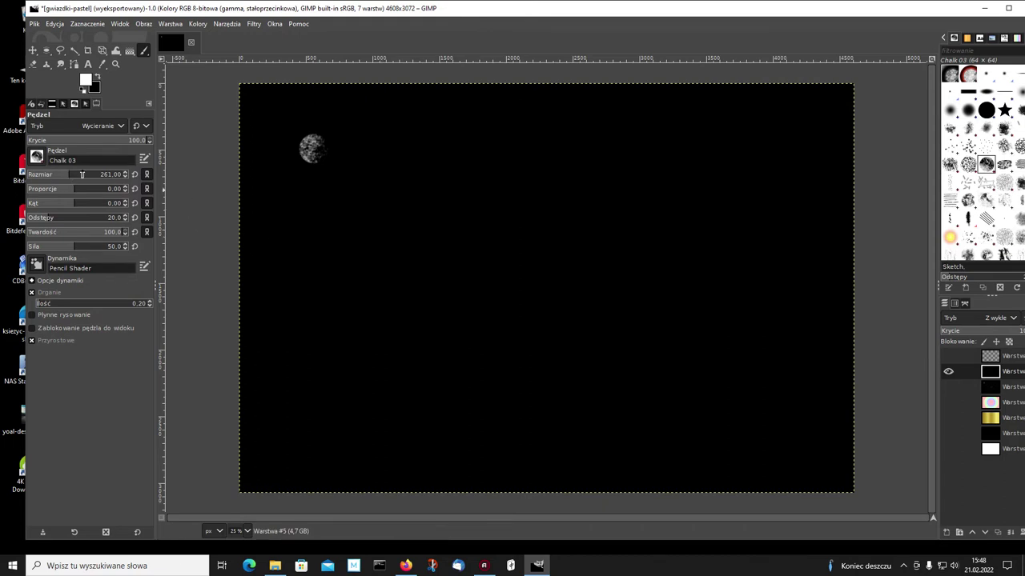
pyautogui.click(776, 227)
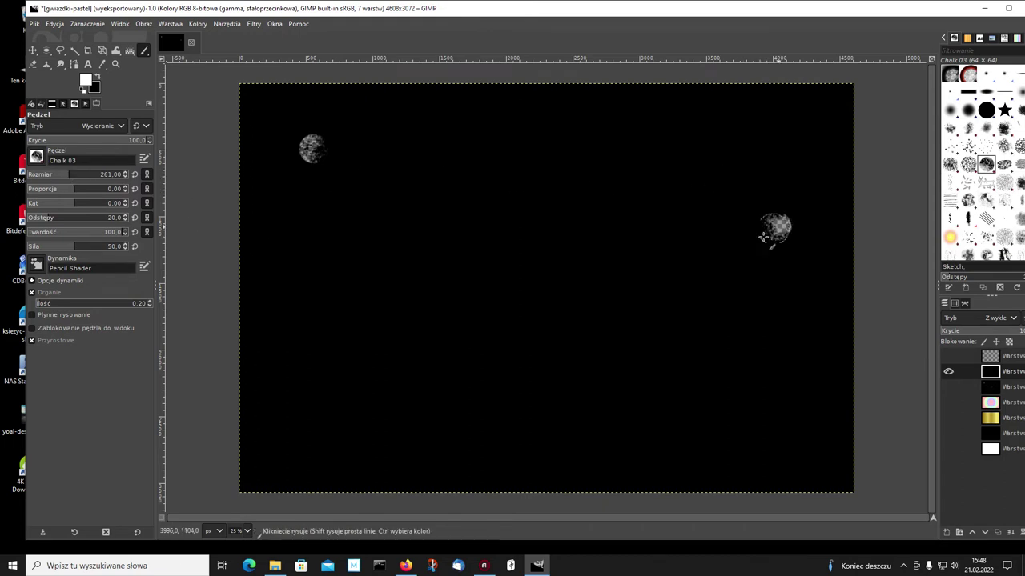
pyautogui.click(316, 425)
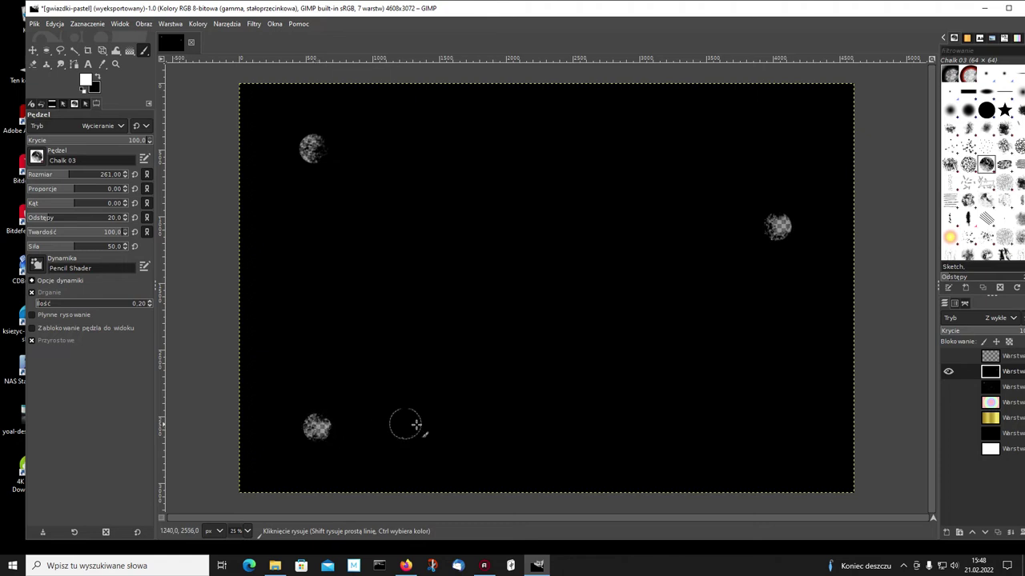
pyautogui.click(719, 402)
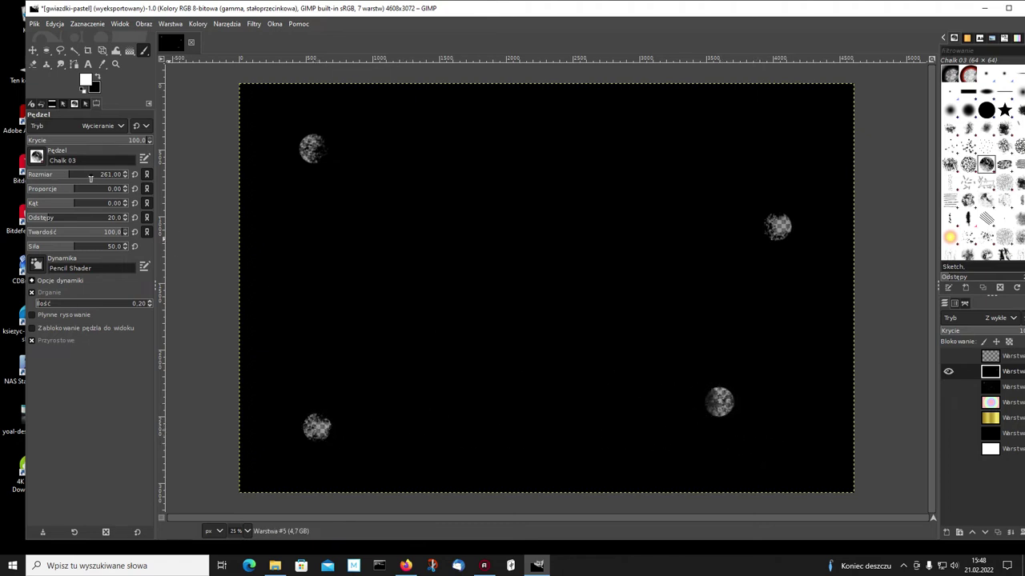
# Erase four larger planets at brush size 563, then raise the size to 837.
pyautogui.click(94, 174)
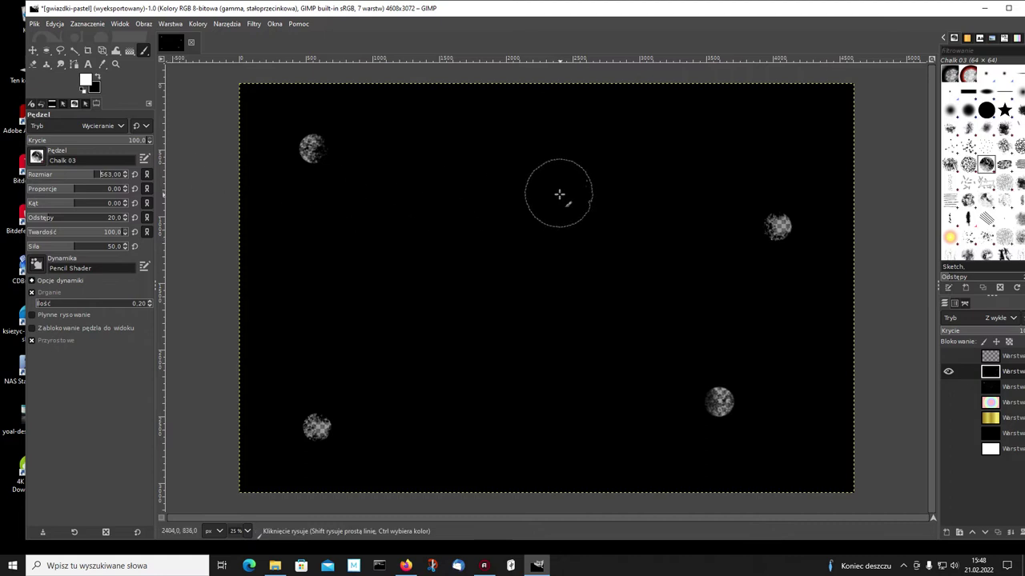
pyautogui.click(559, 196)
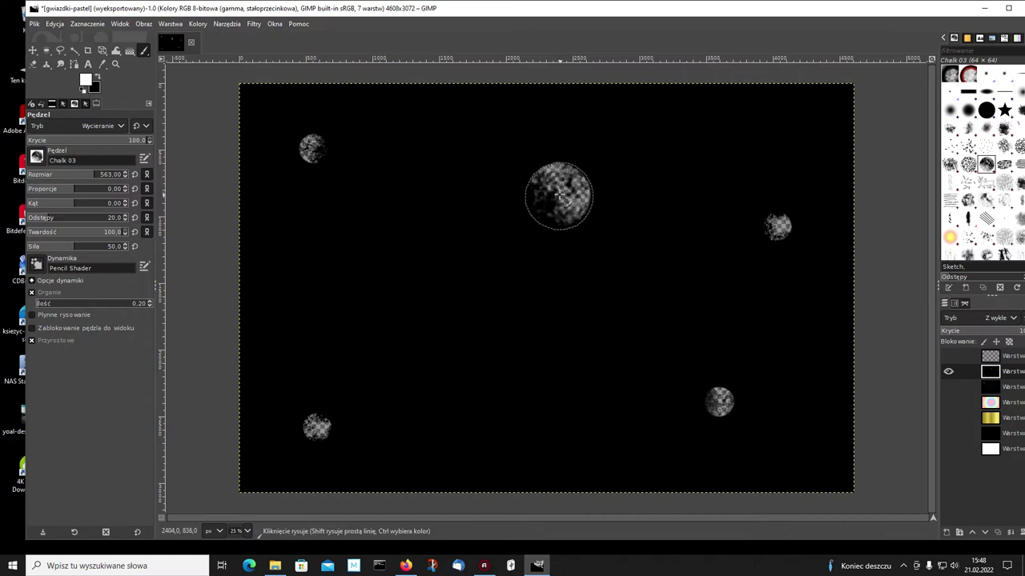
pyautogui.click(320, 220)
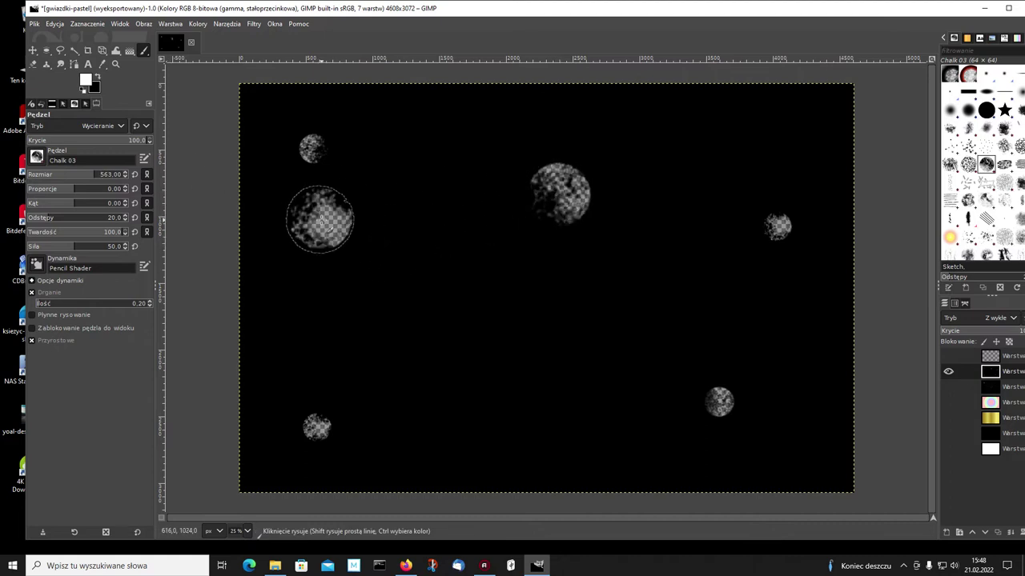
pyautogui.click(419, 394)
pyautogui.click(705, 147)
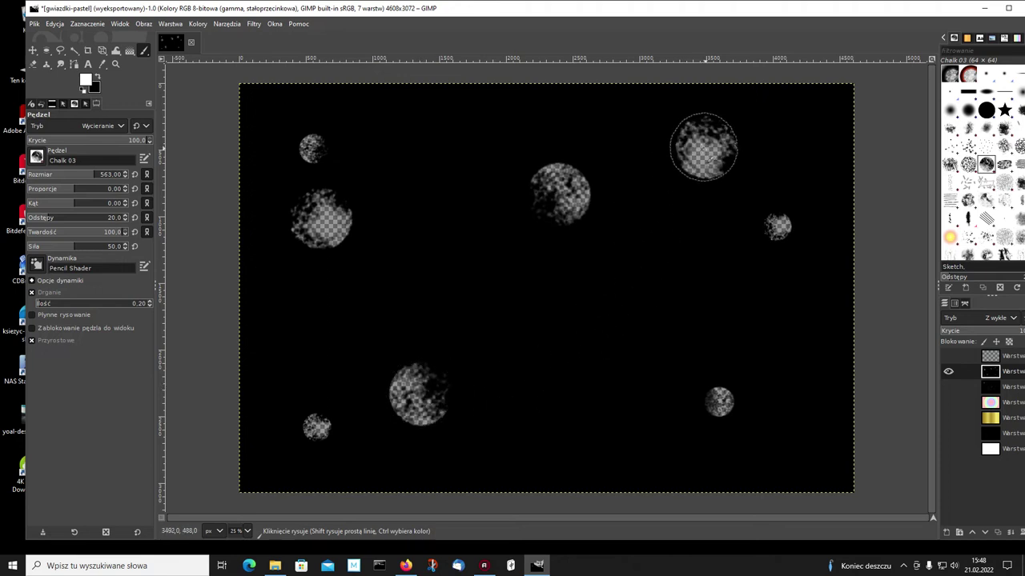
pyautogui.click(112, 177)
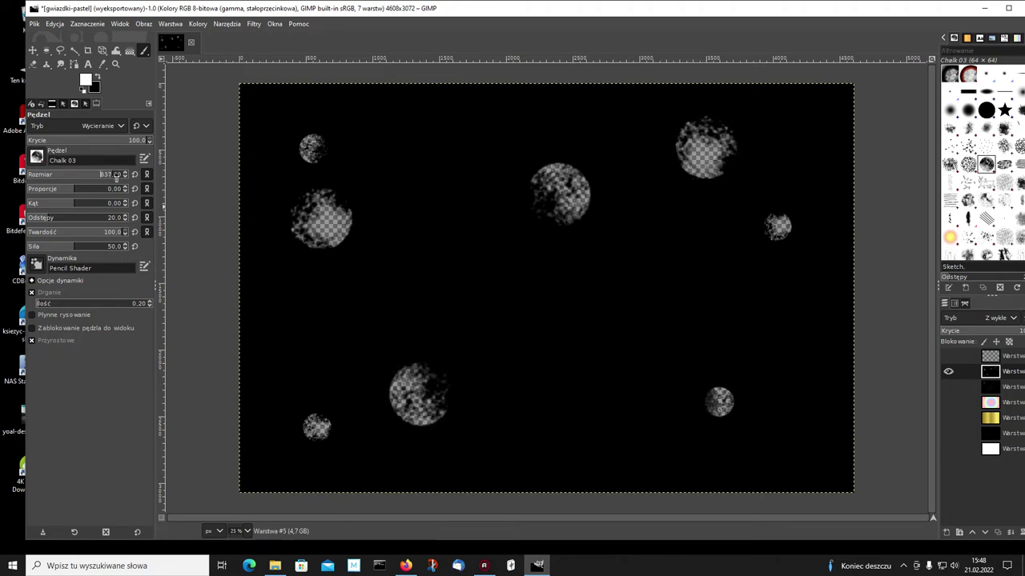
# Erase a big planet at the centre and a huge one right of centre.
pyautogui.click(531, 321)
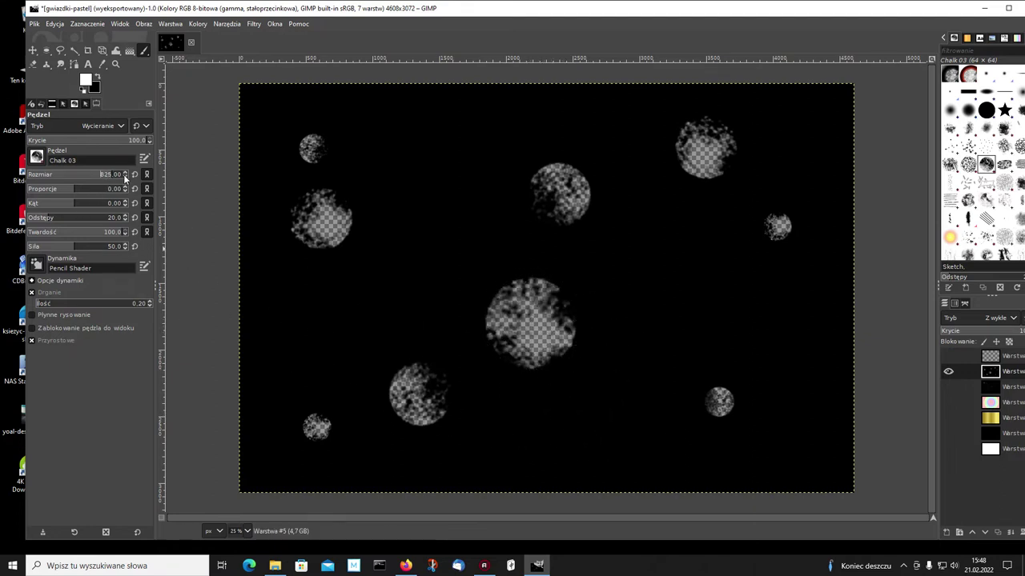
pyautogui.scroll(-7, 126, 177)
pyautogui.scroll(2, 127, 174)
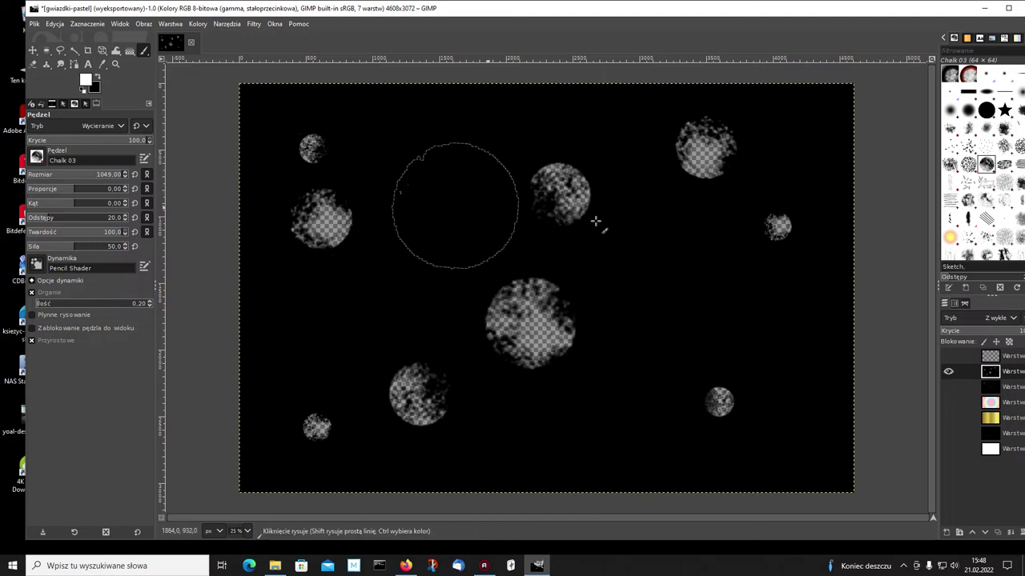
pyautogui.click(669, 276)
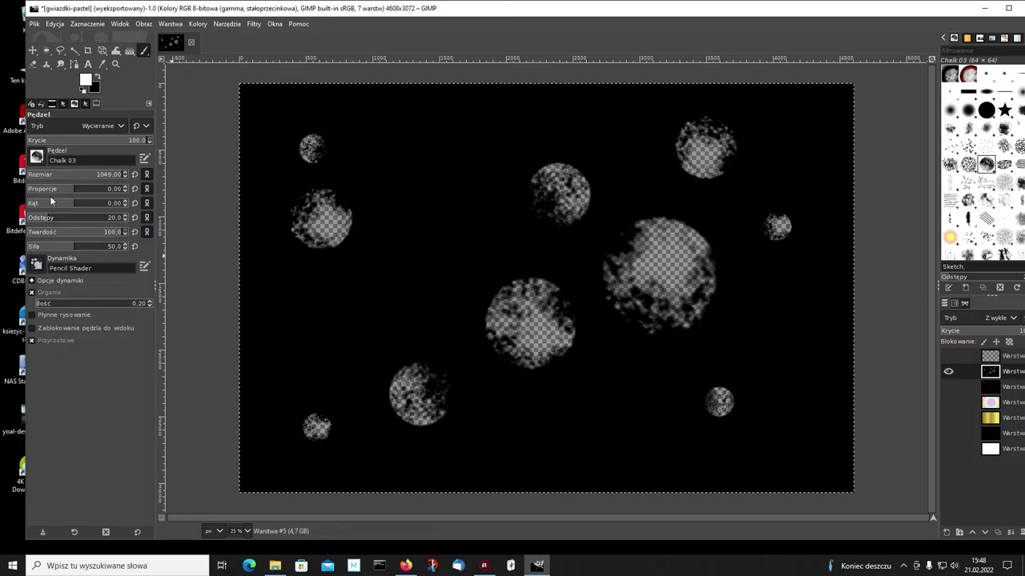
# Set the eraser to 120 and erase many small dots across the black layer.
pyautogui.click(45, 175)
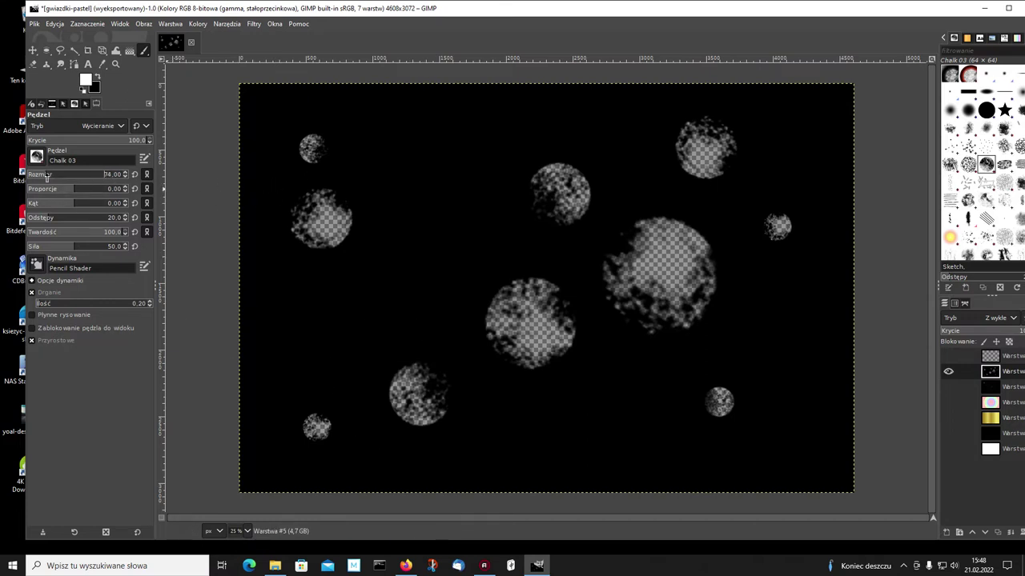
pyautogui.click(52, 175)
pyautogui.write('120')
pyautogui.click(422, 145)
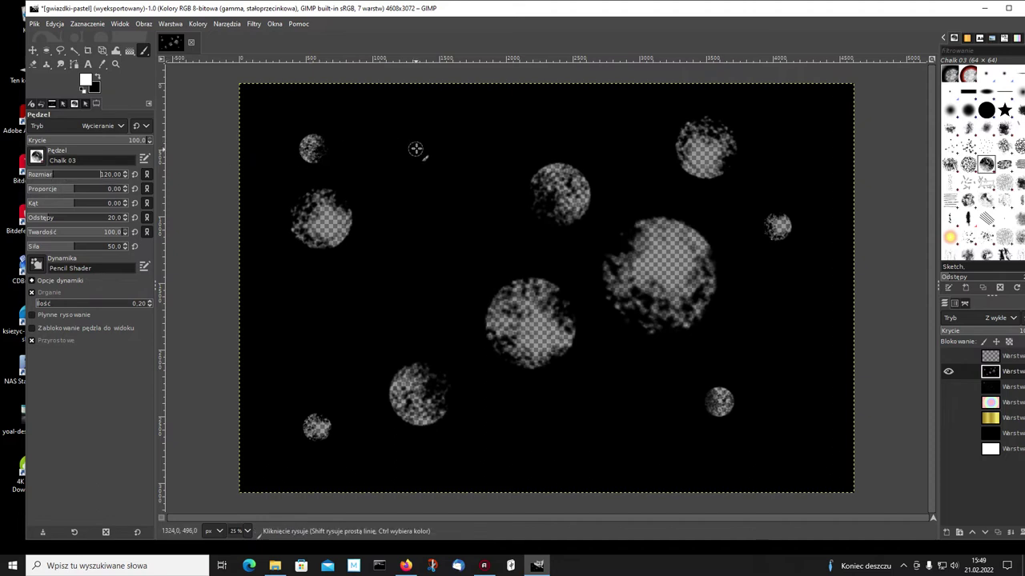
pyautogui.click(343, 182)
pyautogui.click(665, 193)
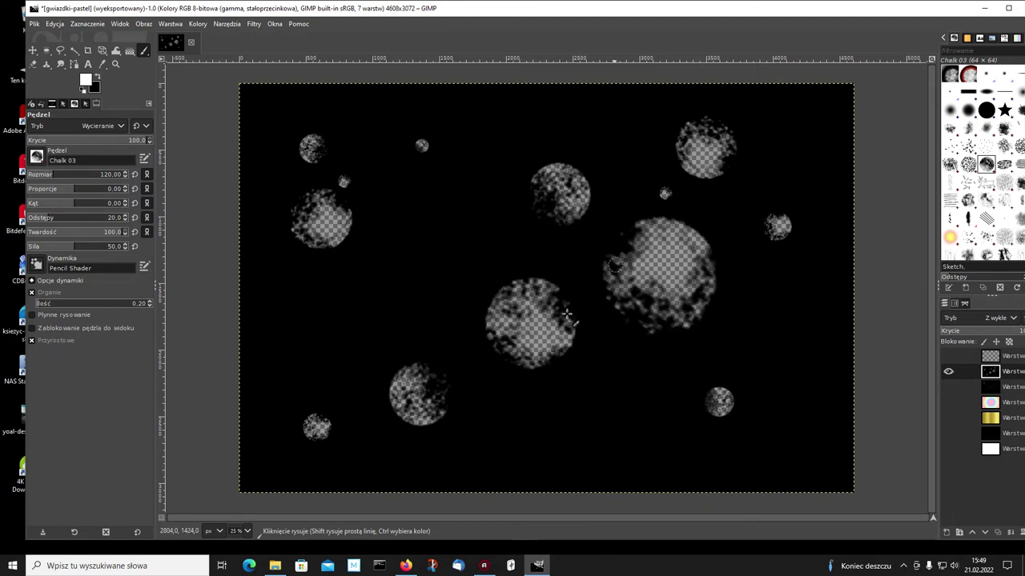
pyautogui.click(391, 356)
pyautogui.click(517, 178)
pyautogui.click(544, 153)
pyautogui.click(731, 296)
pyautogui.click(699, 337)
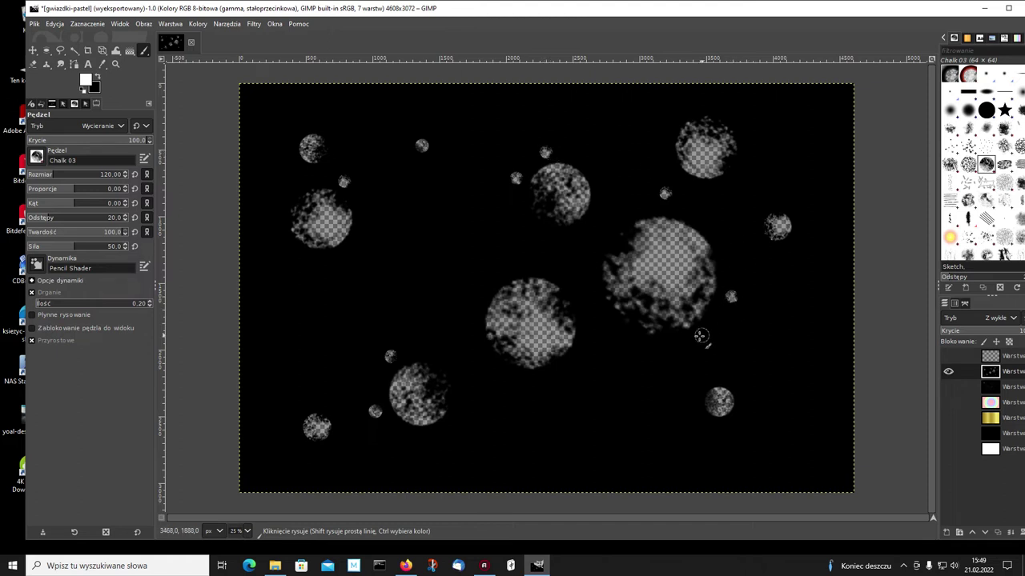
pyautogui.click(747, 427)
pyautogui.click(482, 281)
pyautogui.click(306, 267)
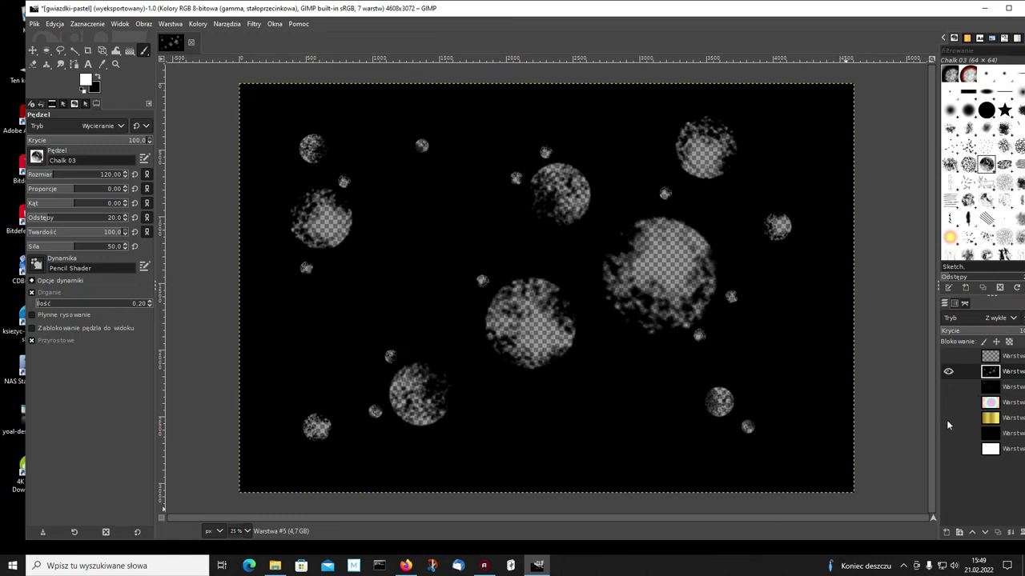
# Preview the gold gradient, white and pastel layers beneath, ending with the pastel layer hidden.
pyautogui.click(947, 418)
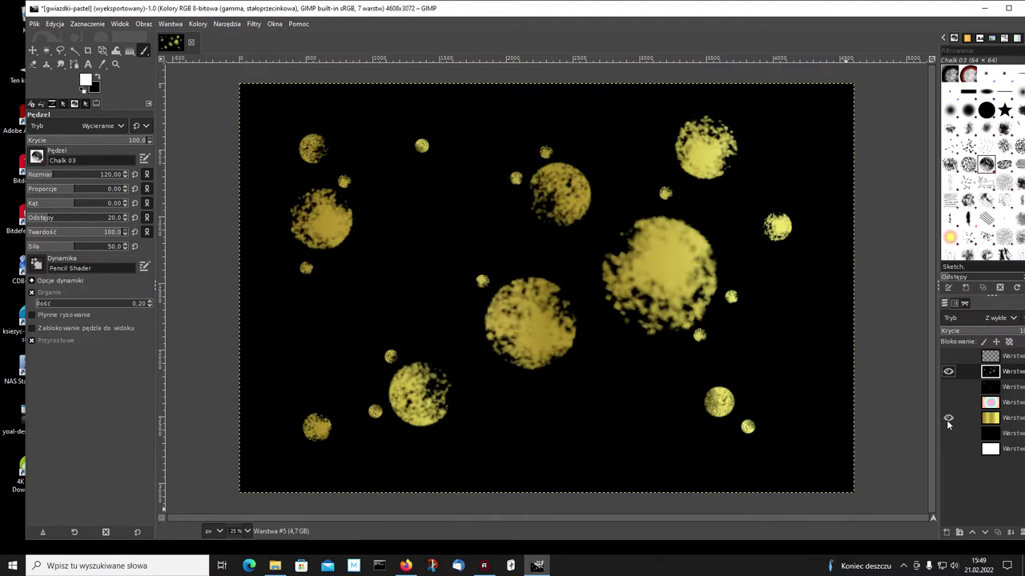
pyautogui.click(948, 420)
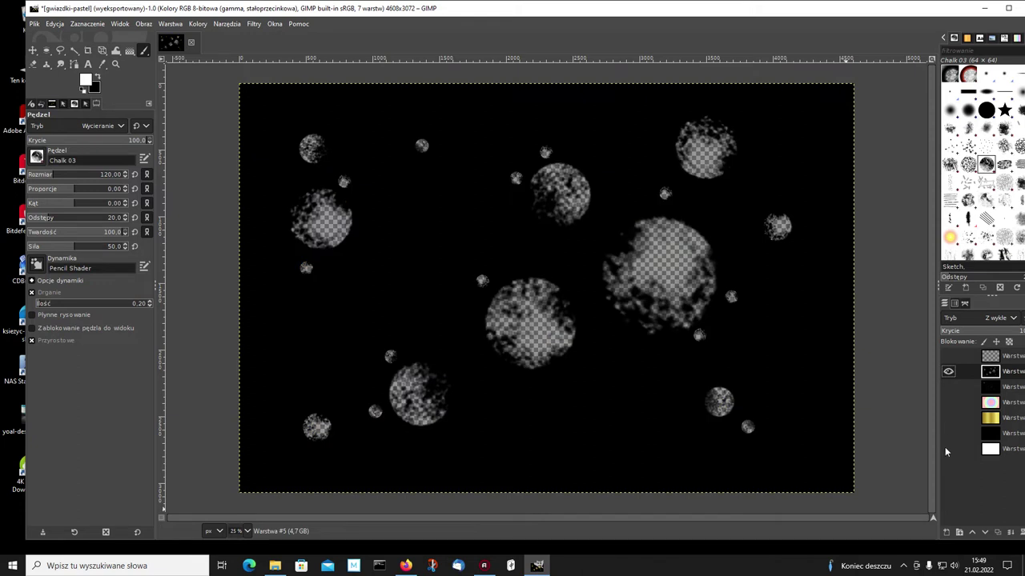
pyautogui.click(949, 450)
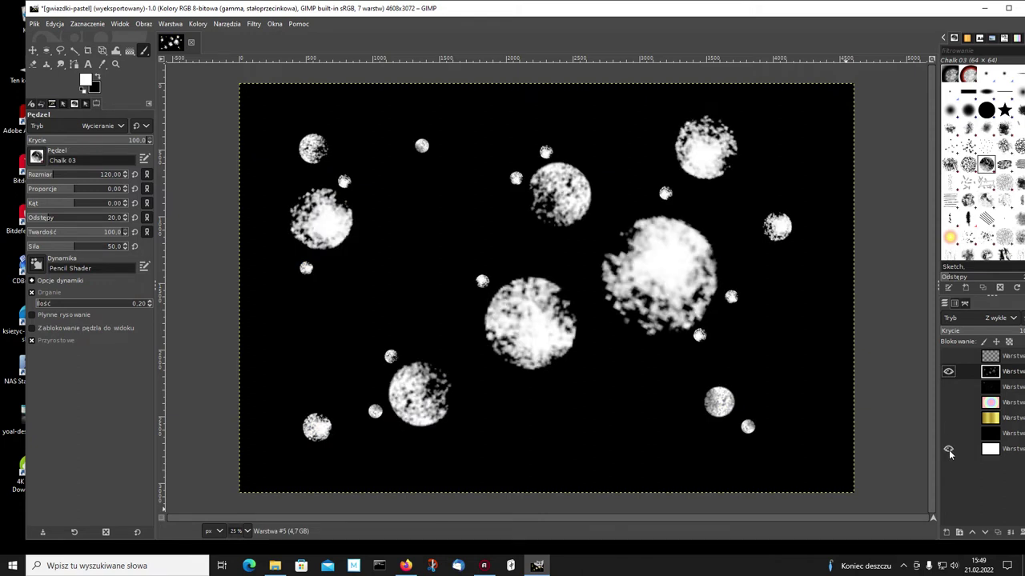
pyautogui.click(949, 450)
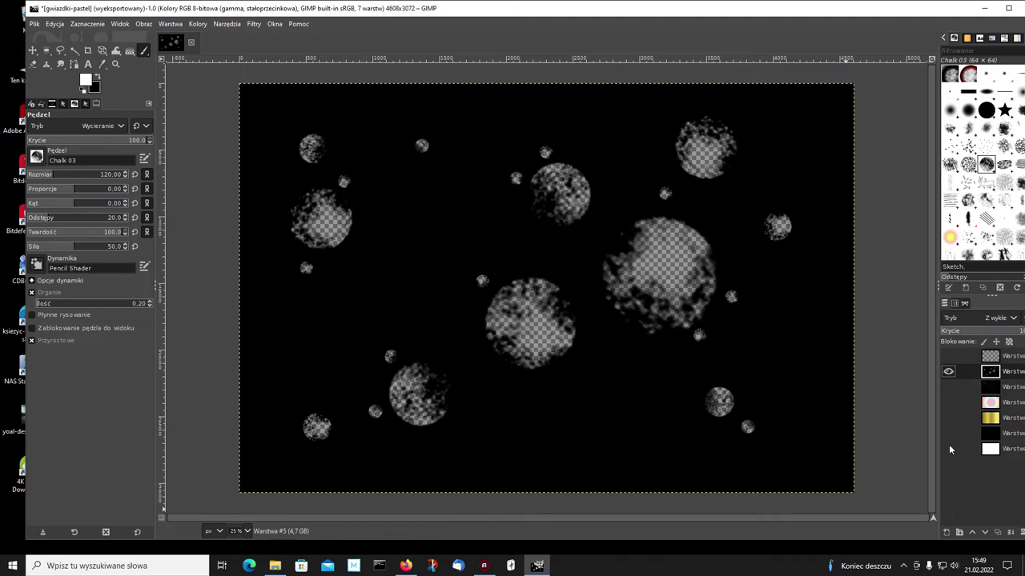
pyautogui.click(948, 404)
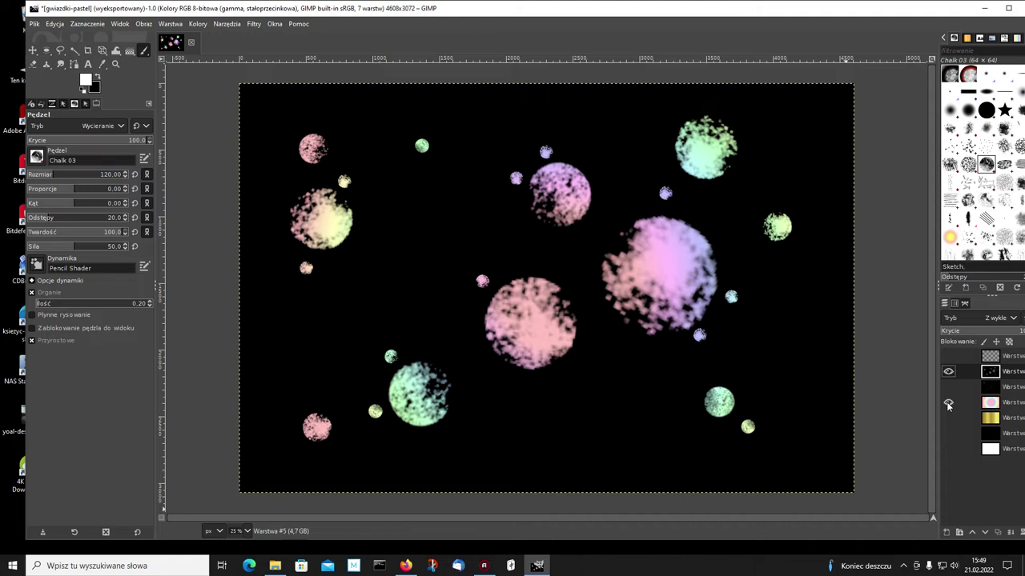
pyautogui.click(948, 404)
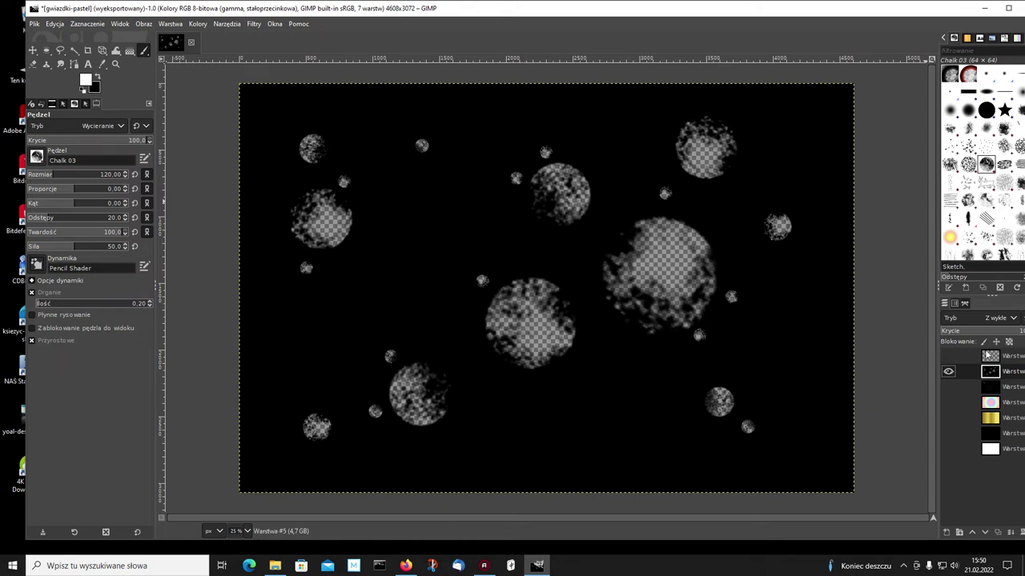
# Export the image as planety.png, then show the pastel colour layer again.
pyautogui.click(35, 24)
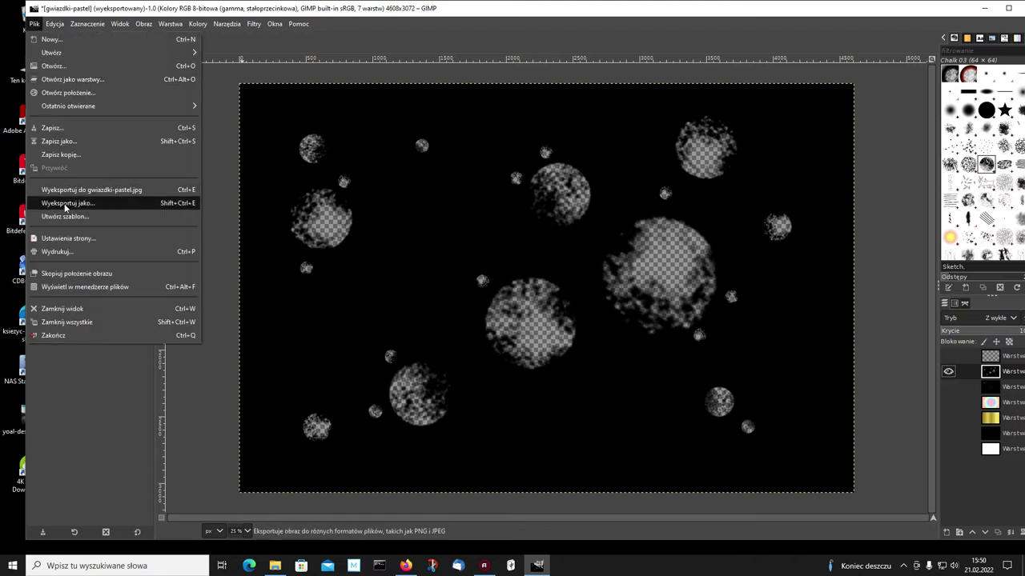
pyautogui.click(66, 205)
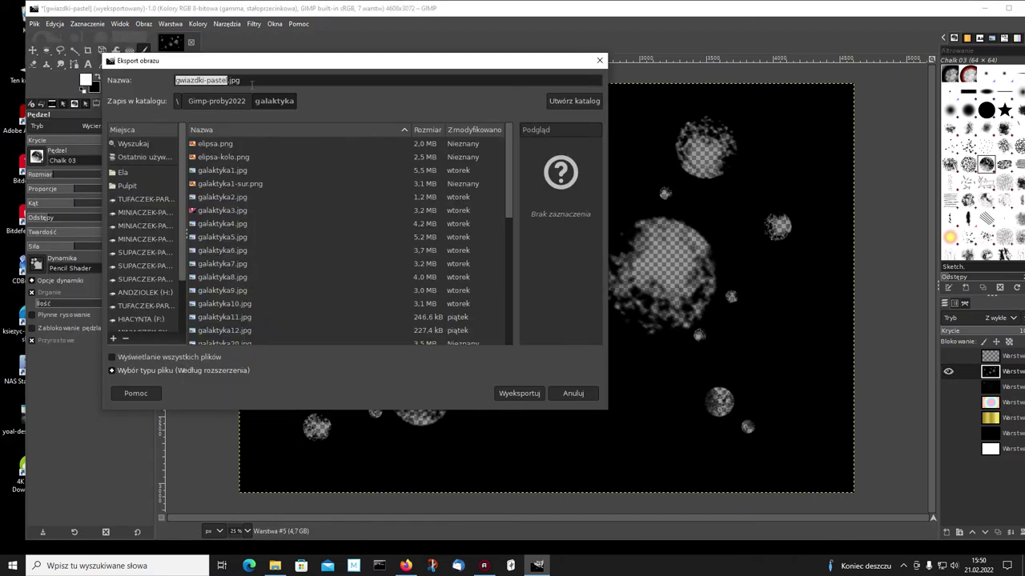
pyautogui.click(250, 81)
pyautogui.press('BackSpace')
pyautogui.press('BackSpace')
pyautogui.press('BackSpace')
pyautogui.press('BackSpace')
pyautogui.press('BackSpace')
pyautogui.press('BackSpace')
pyautogui.press('BackSpace')
pyautogui.press('BackSpace')
pyautogui.write('planety')
pyautogui.click(516, 393)
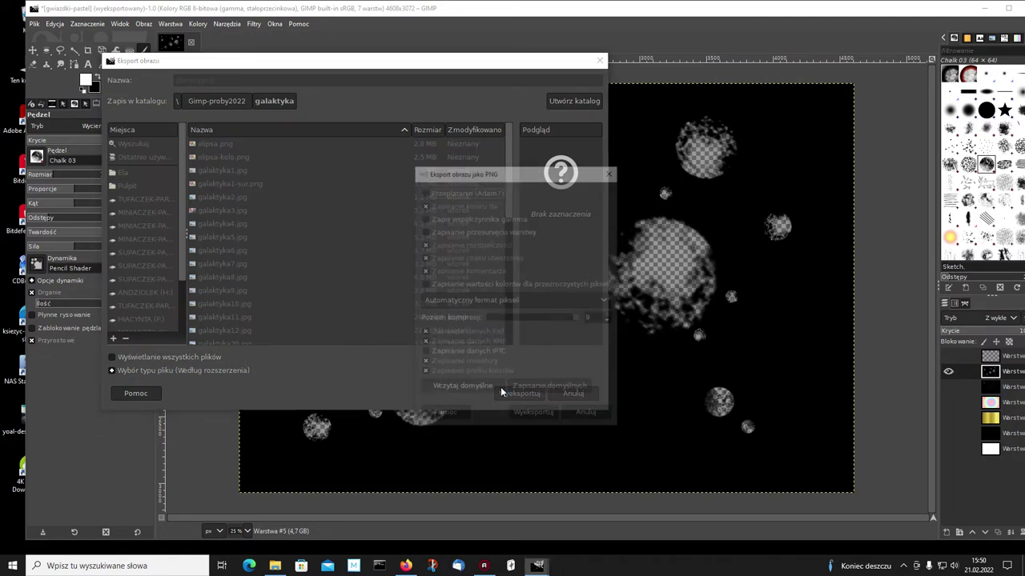
pyautogui.click(532, 415)
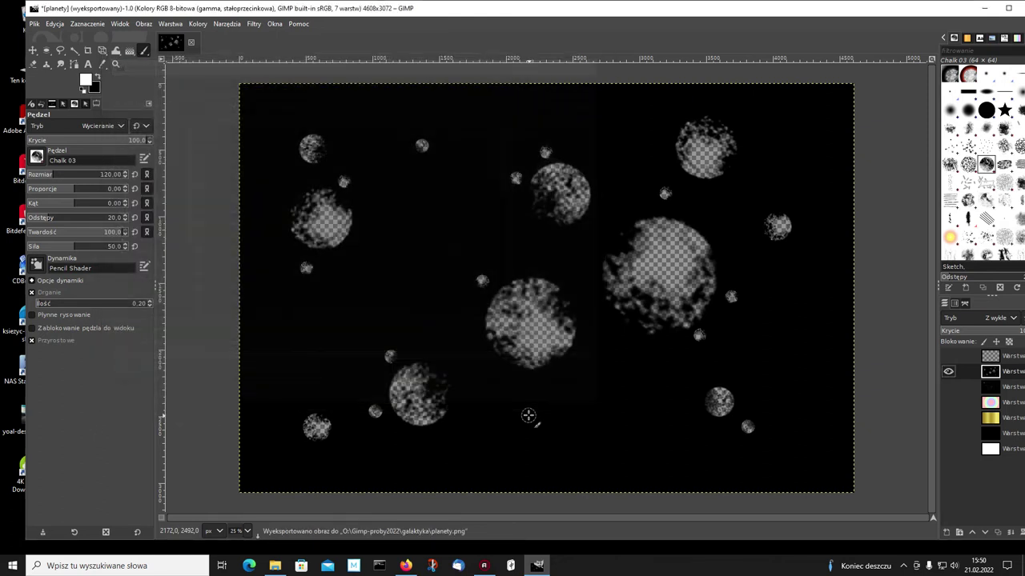
pyautogui.click(948, 403)
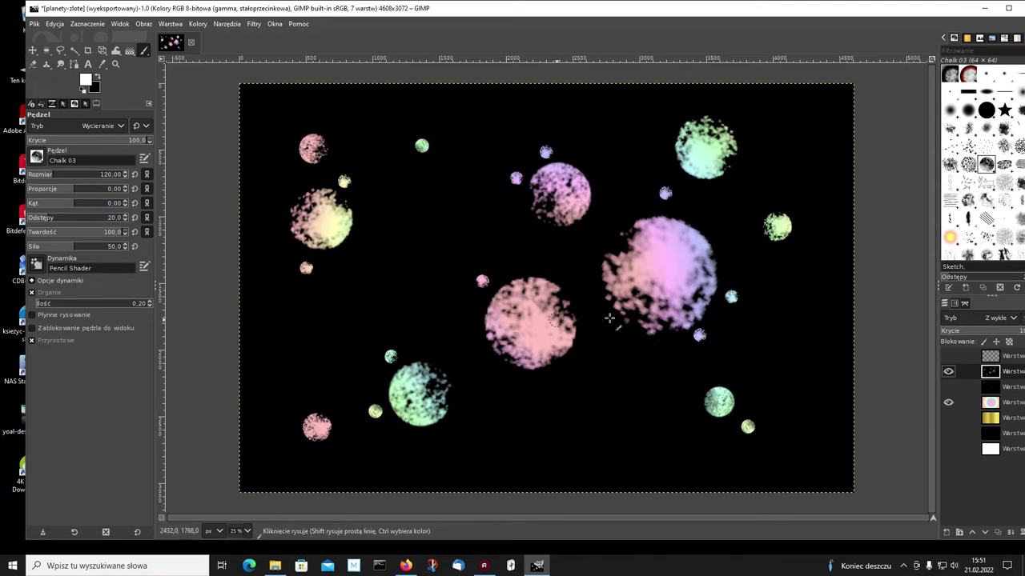
# Hide the colour layers, then duplicate the black layer as Warstwa #7, second from top.
pyautogui.click(948, 404)
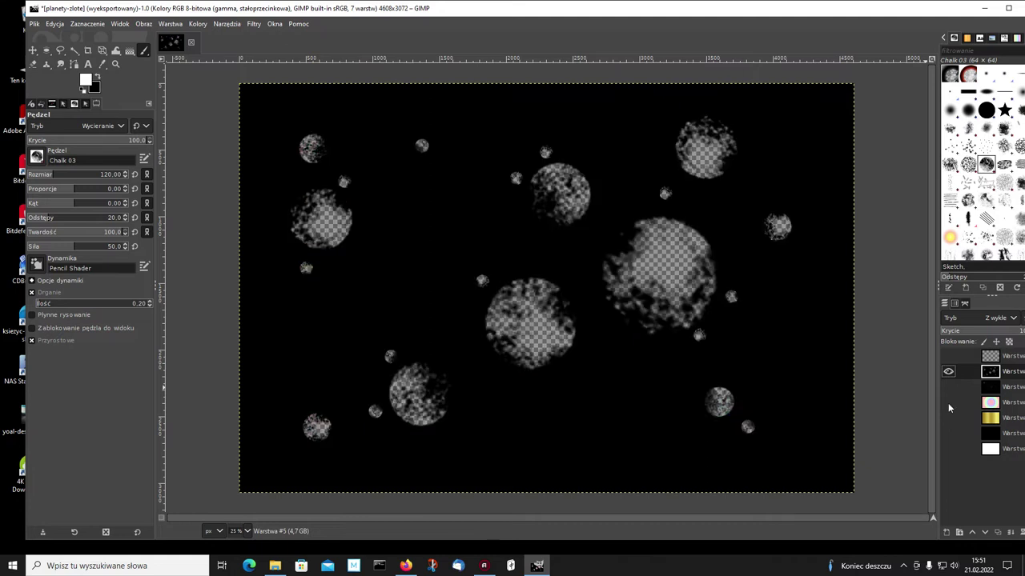
pyautogui.click(948, 419)
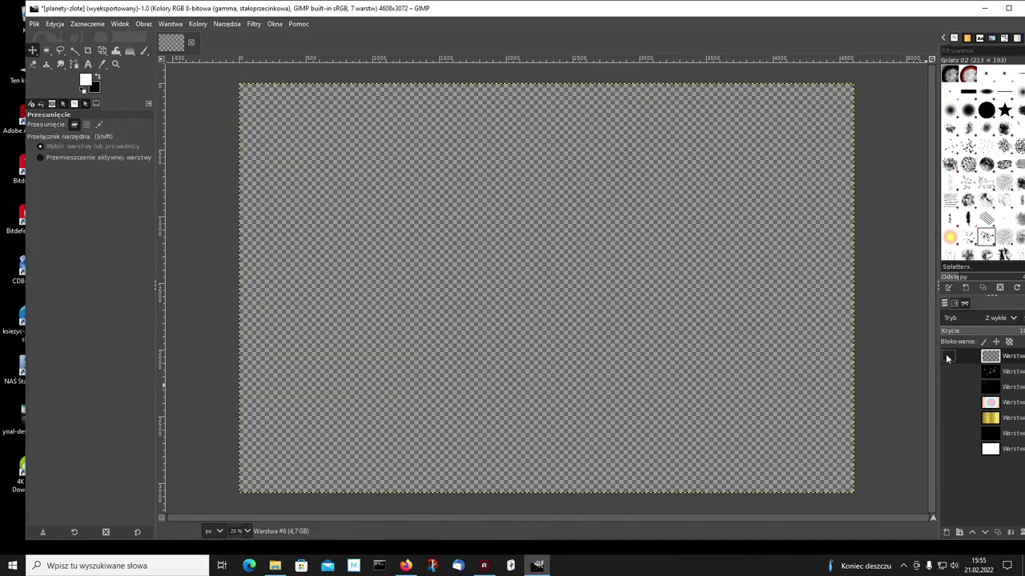
pyautogui.keyDown('shift'); pyautogui.click(948, 433); pyautogui.keyUp('shift')
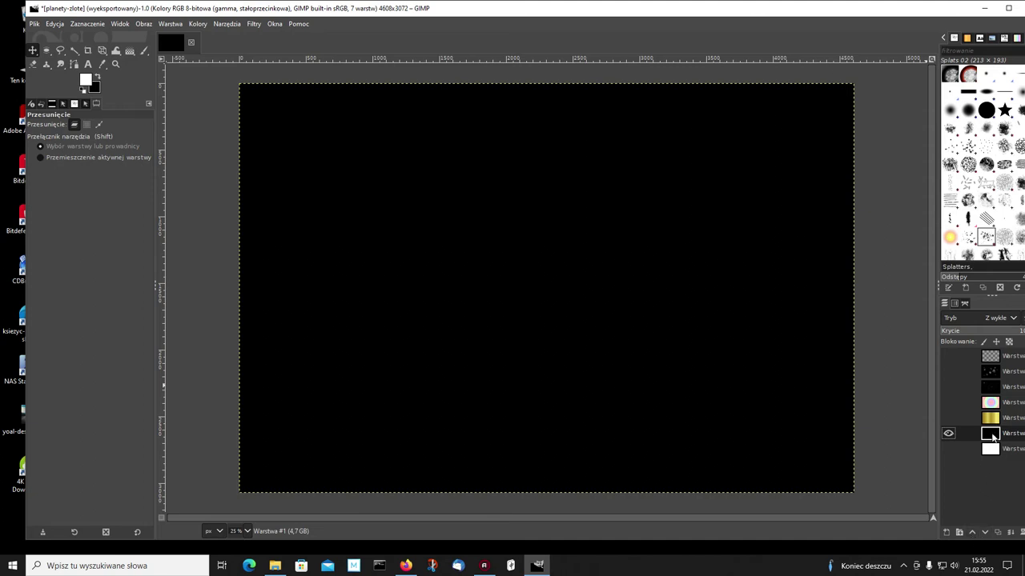
pyautogui.click(997, 532)
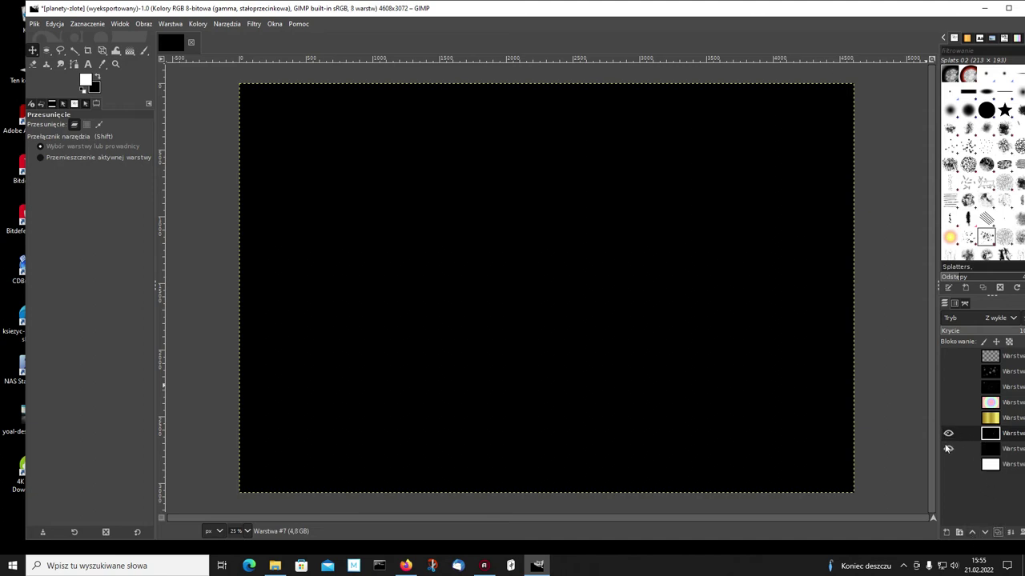
pyautogui.click(972, 533)
pyautogui.click(972, 532)
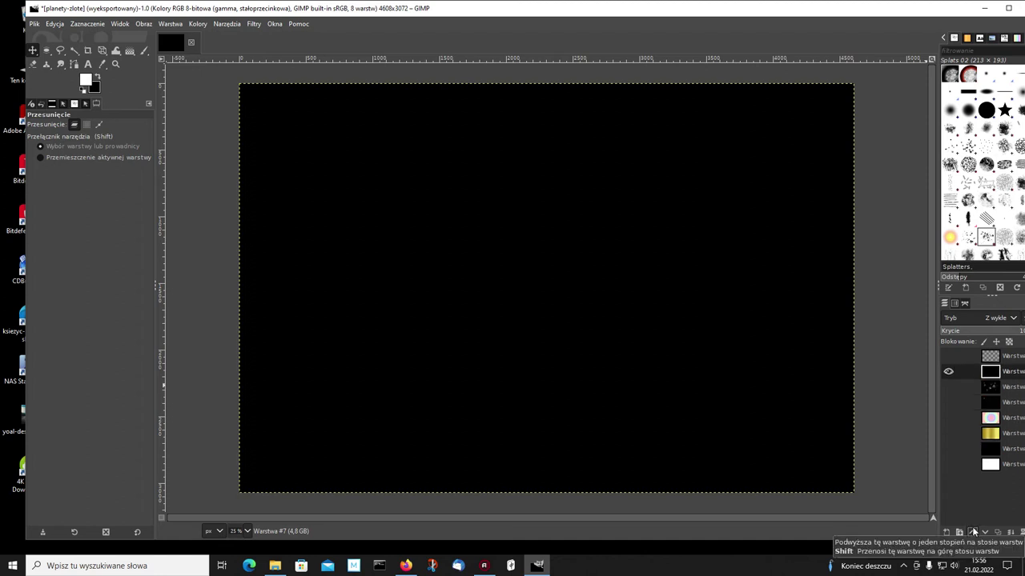
pyautogui.click(144, 50)
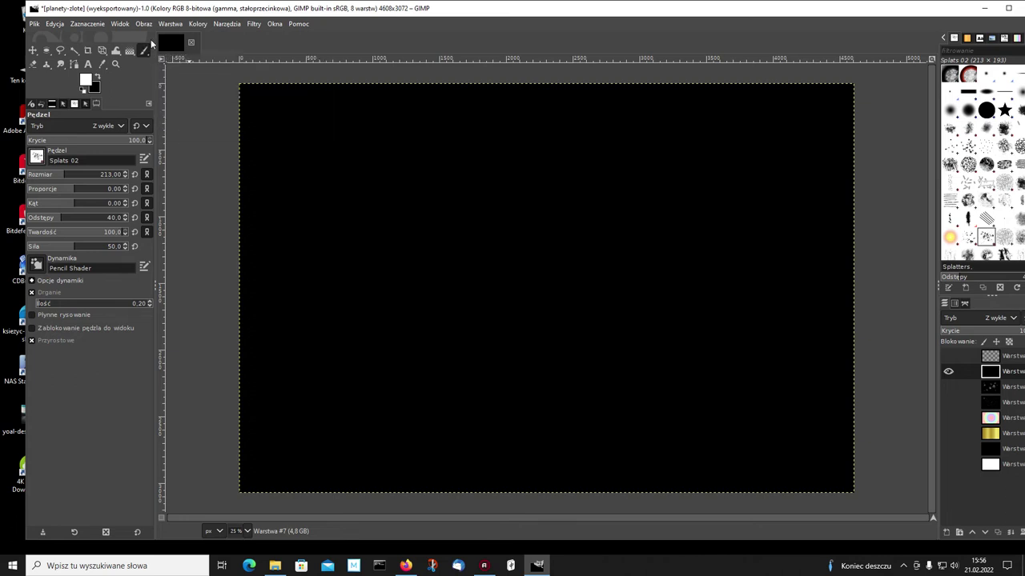
# Set the Paintbrush to the Splats 02 brush in erase mode at size 608.
pyautogui.click(44, 157)
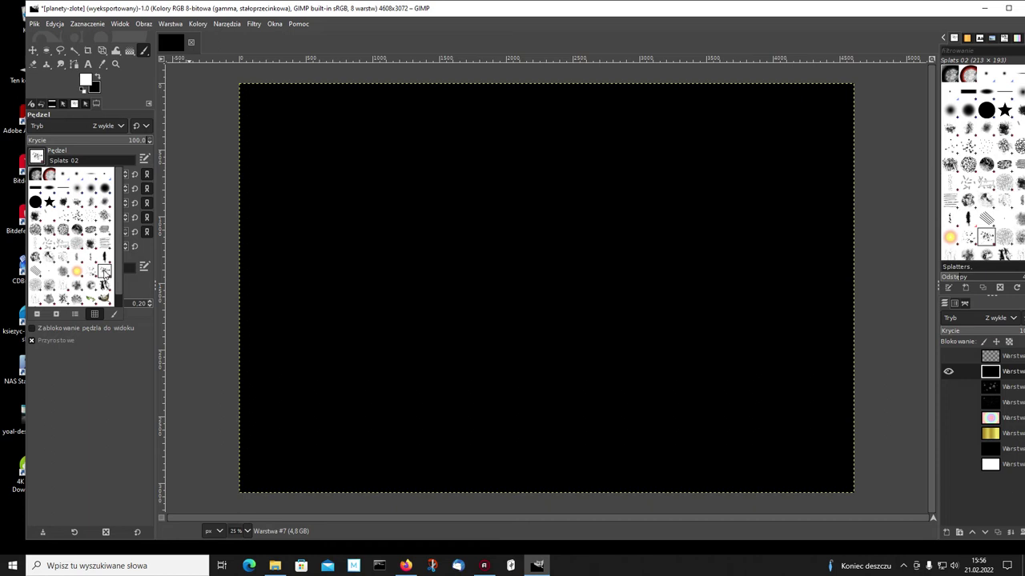
pyautogui.click(87, 125)
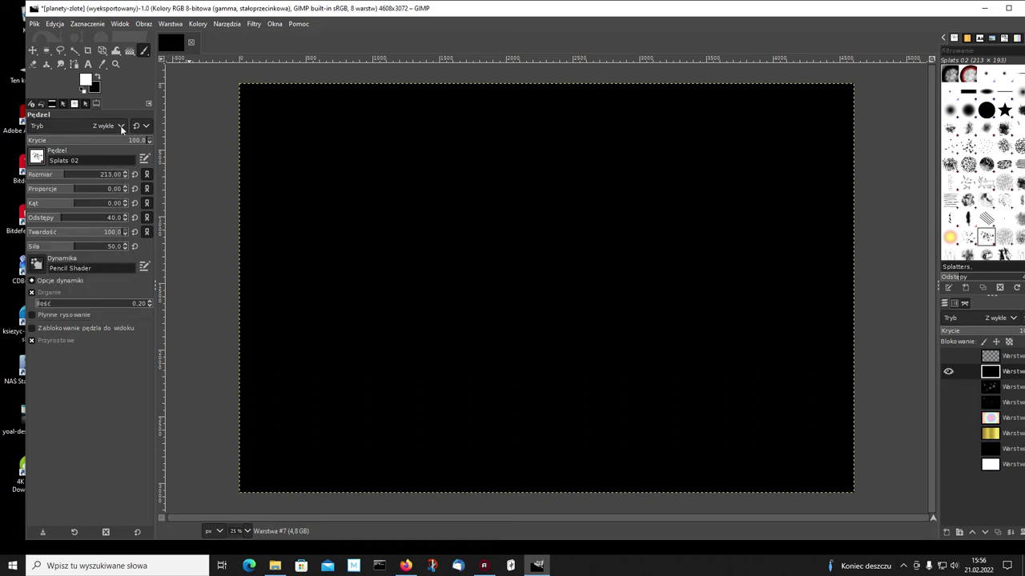
pyautogui.click(120, 126)
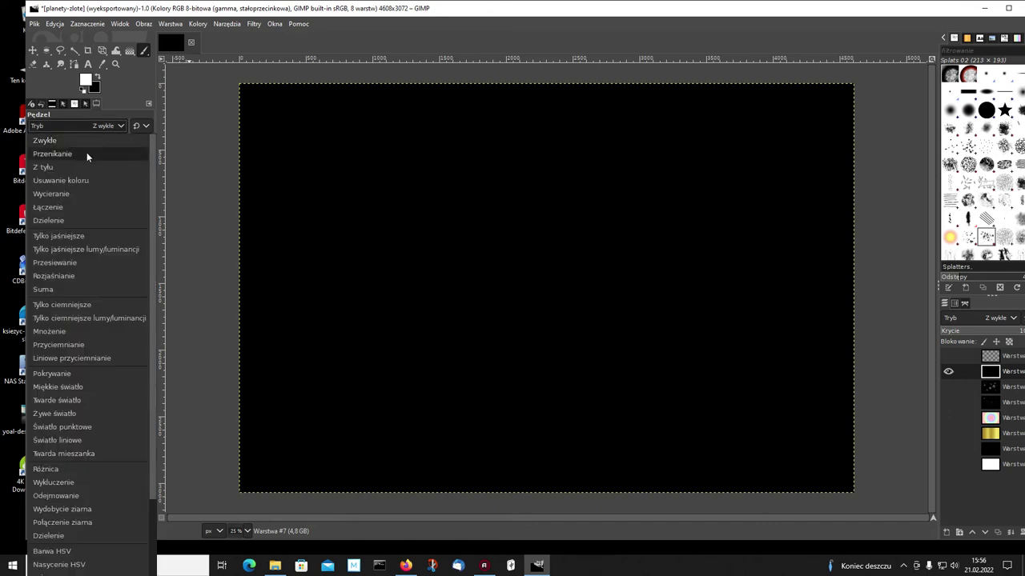
pyautogui.click(60, 195)
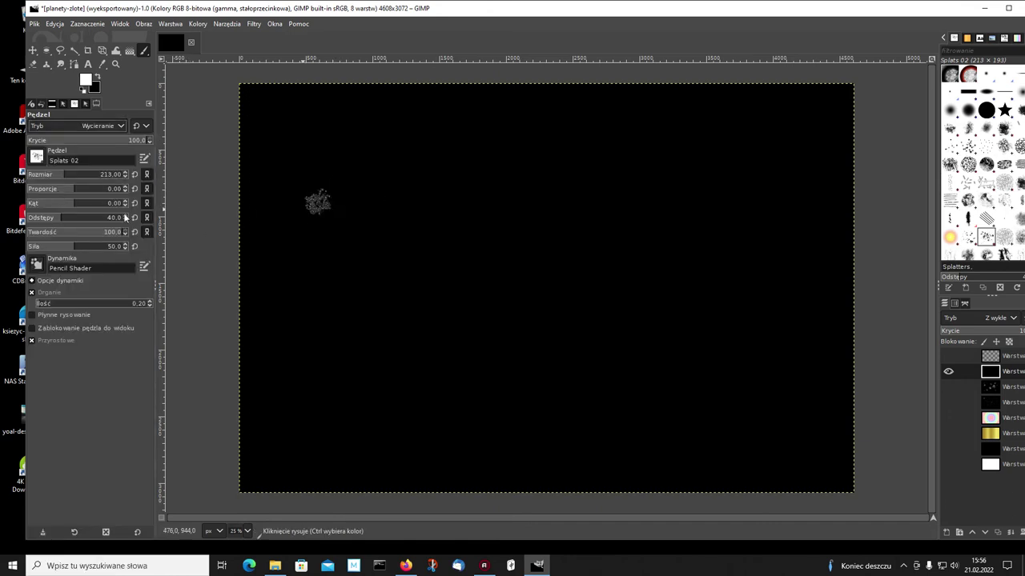
pyautogui.moveTo(95, 177); pyautogui.dragTo(112, 177)
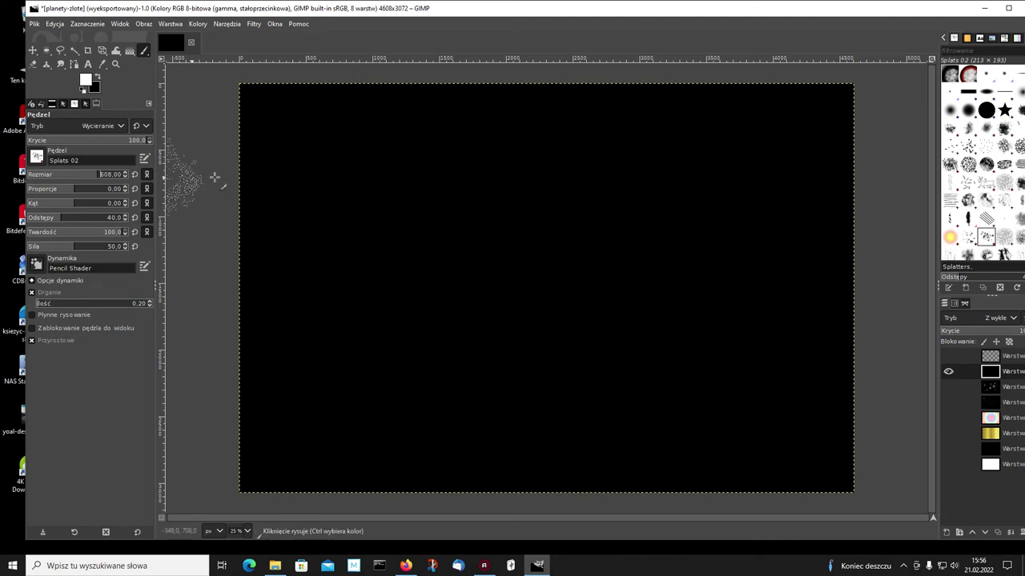
# Erase broad splatter streaks along a galaxy arc from top left to right edge.
pyautogui.click(311, 171)
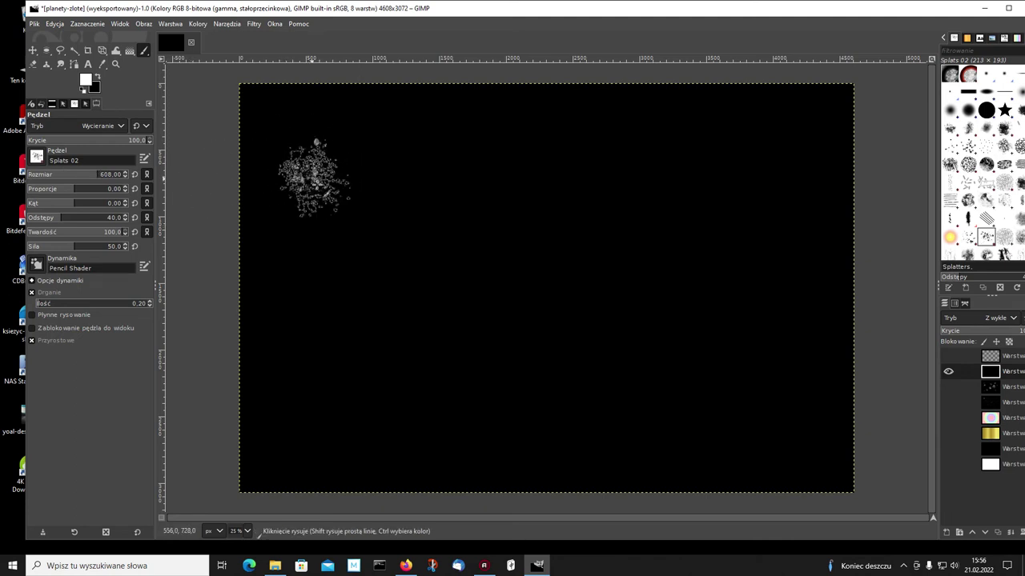
pyautogui.moveTo(347, 211)
pyautogui.mouseDown()
pyautogui.moveTo(445, 276)
pyautogui.moveTo(597, 337)
pyautogui.moveTo(729, 340)
pyautogui.moveTo(815, 240)
pyautogui.mouseUp()
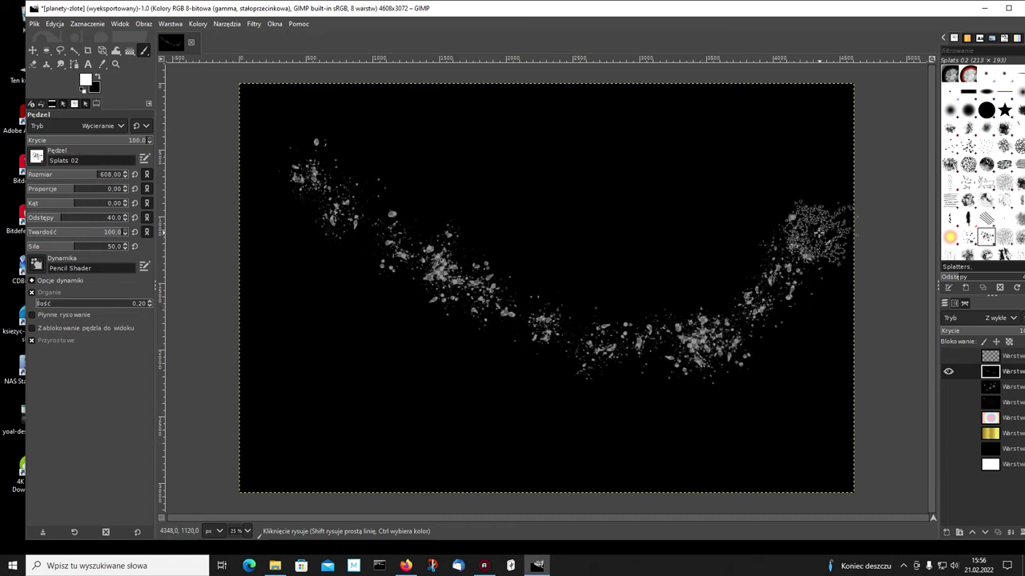
pyautogui.moveTo(553, 285)
pyautogui.mouseDown()
pyautogui.moveTo(606, 304)
pyautogui.moveTo(673, 291)
pyautogui.moveTo(761, 250)
pyautogui.mouseUp()
pyautogui.moveTo(377, 285)
pyautogui.mouseDown()
pyautogui.moveTo(488, 344)
pyautogui.moveTo(576, 372)
pyautogui.moveTo(679, 385)
pyautogui.mouseUp()
pyautogui.moveTo(344, 248); pyautogui.dragTo(260, 95)
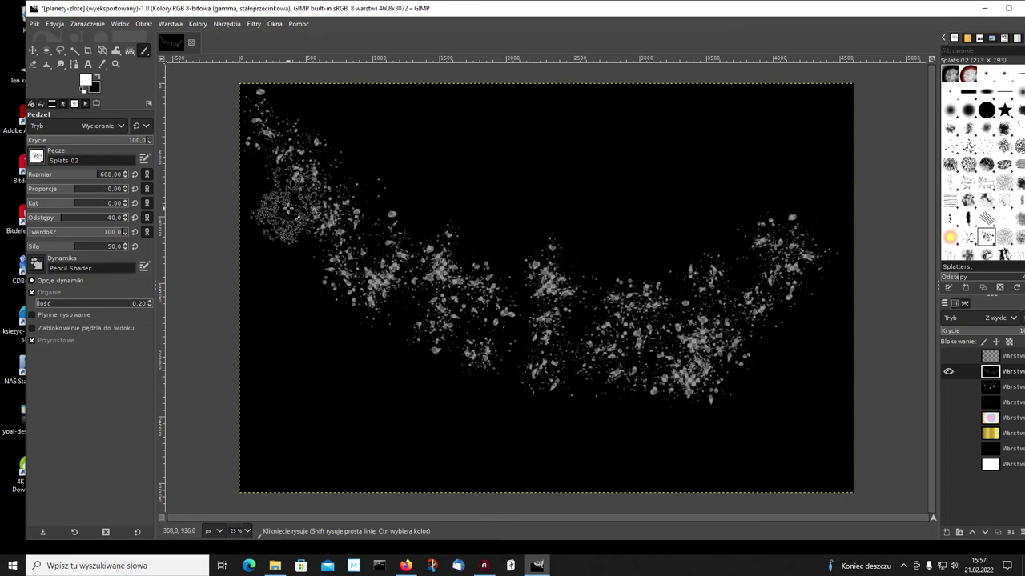
# Set the brush to size 224, aspect ratio 11 and angle 57.
pyautogui.click(80, 174)
pyautogui.click(68, 175)
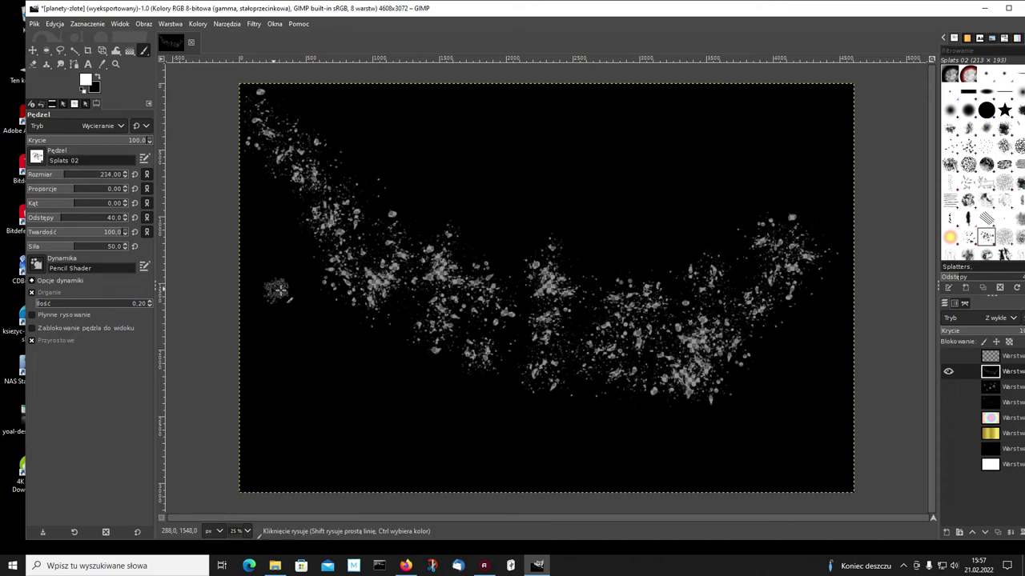
pyautogui.click(92, 175)
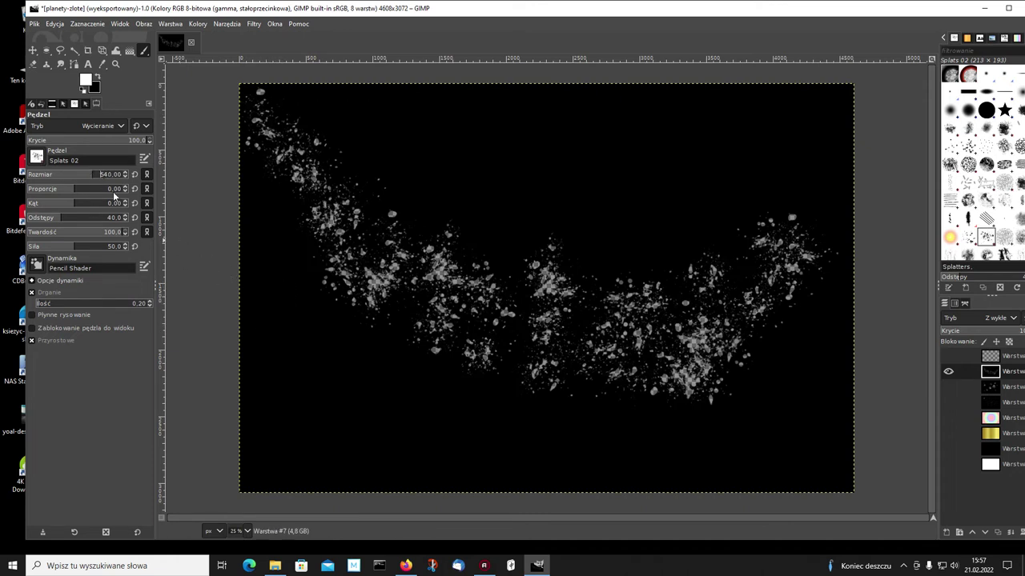
pyautogui.click(62, 175)
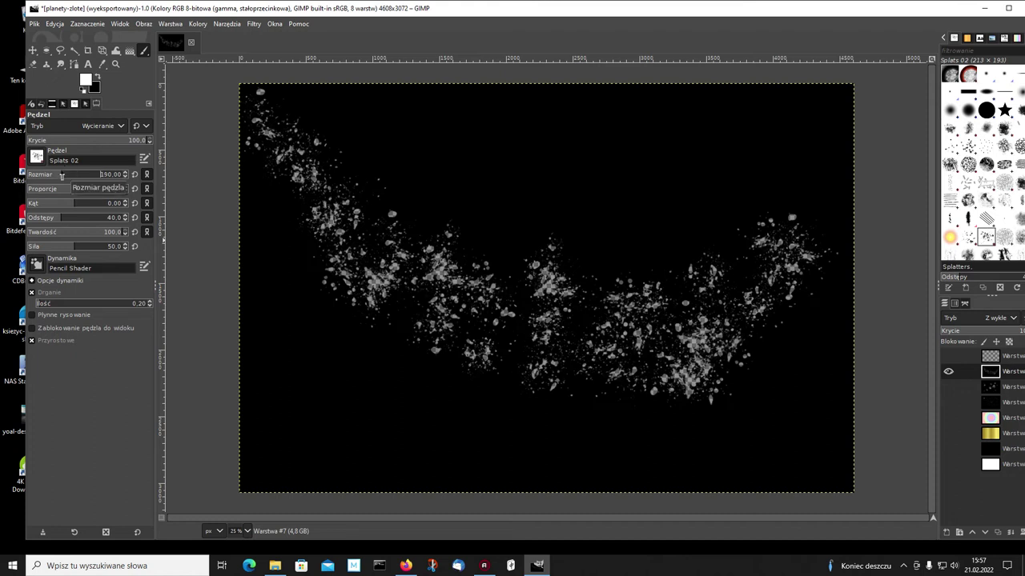
pyautogui.click(67, 177)
pyautogui.click(60, 174)
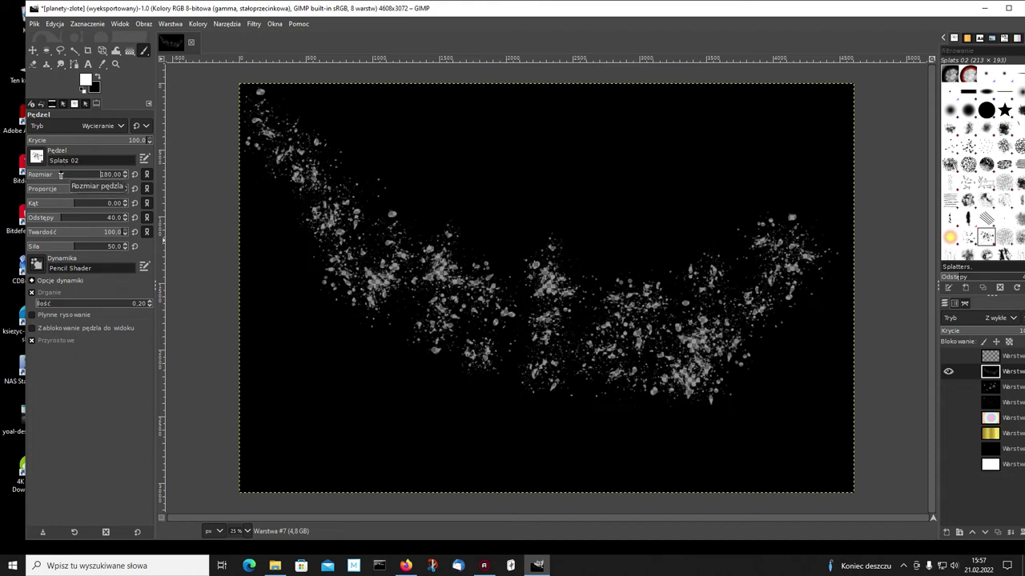
pyautogui.click(65, 176)
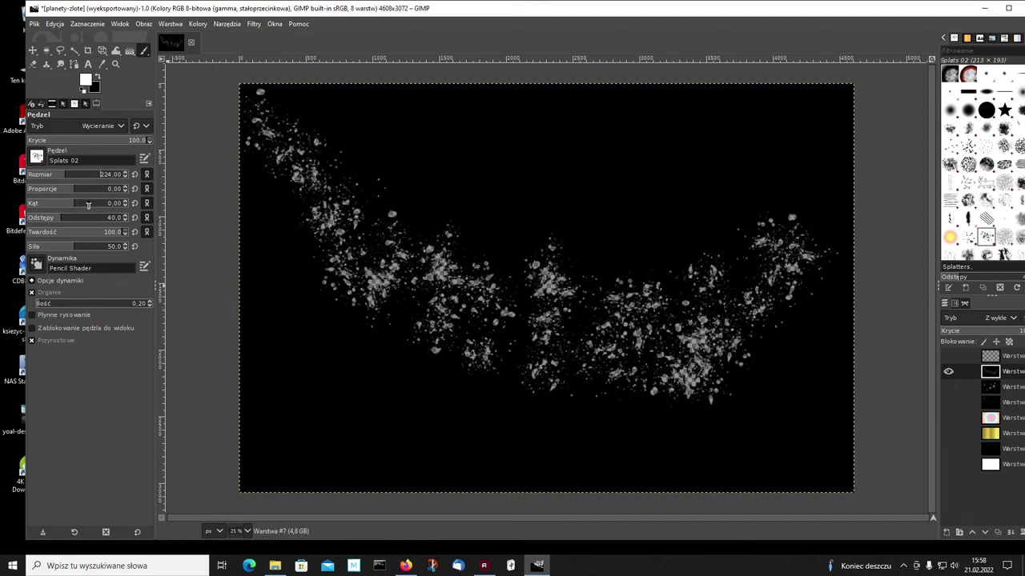
pyautogui.click(101, 188)
pyautogui.write('11')
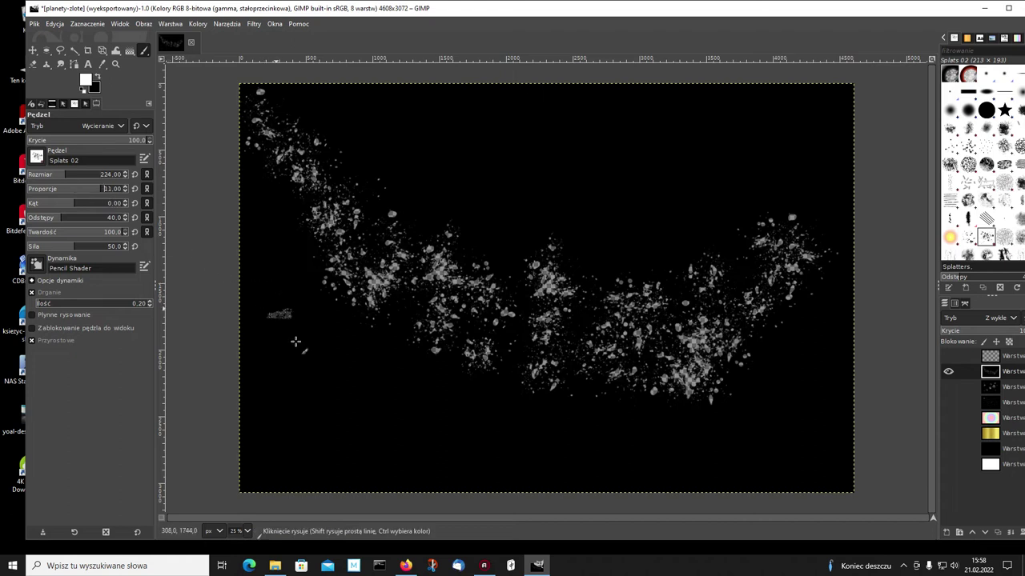
pyautogui.click(89, 204)
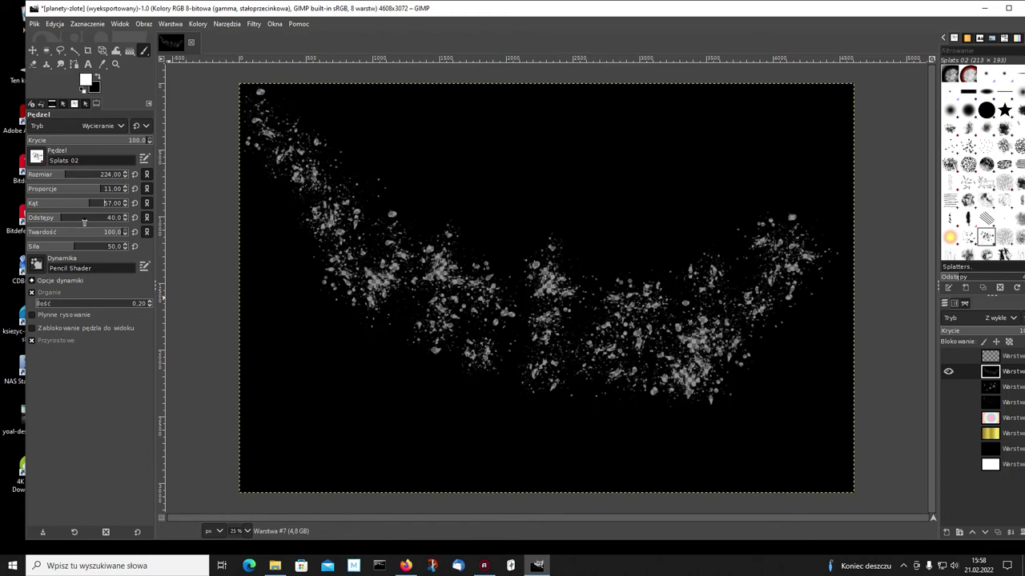
# Erase thin splatter streaks along the left side, bottom and upper canvas.
pyautogui.click(270, 399)
pyautogui.moveTo(265, 370); pyautogui.dragTo(363, 416)
pyautogui.moveTo(268, 391); pyautogui.dragTo(436, 424)
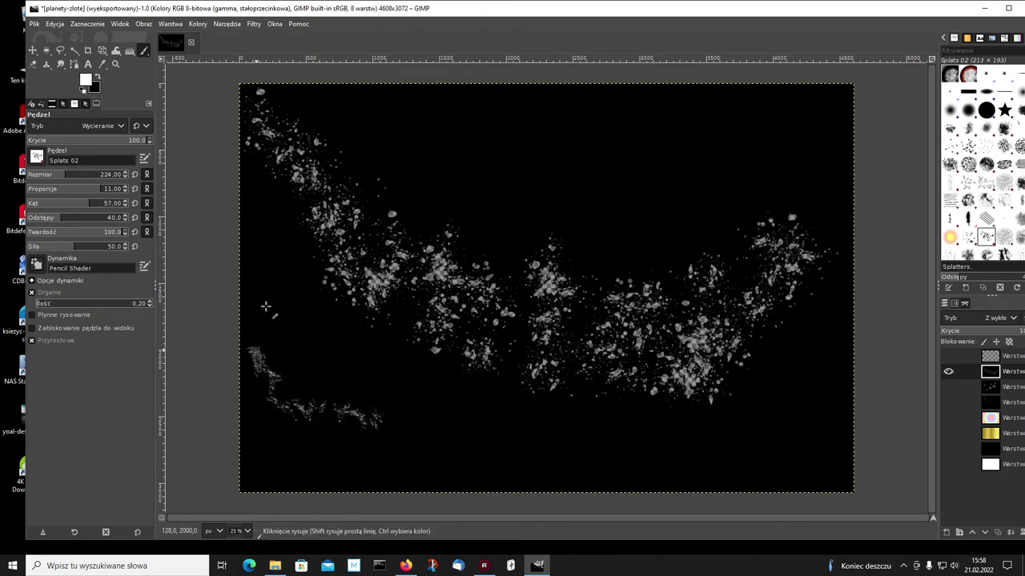
pyautogui.moveTo(329, 368)
pyautogui.mouseDown()
pyautogui.moveTo(724, 445)
pyautogui.moveTo(837, 340)
pyautogui.mouseUp()
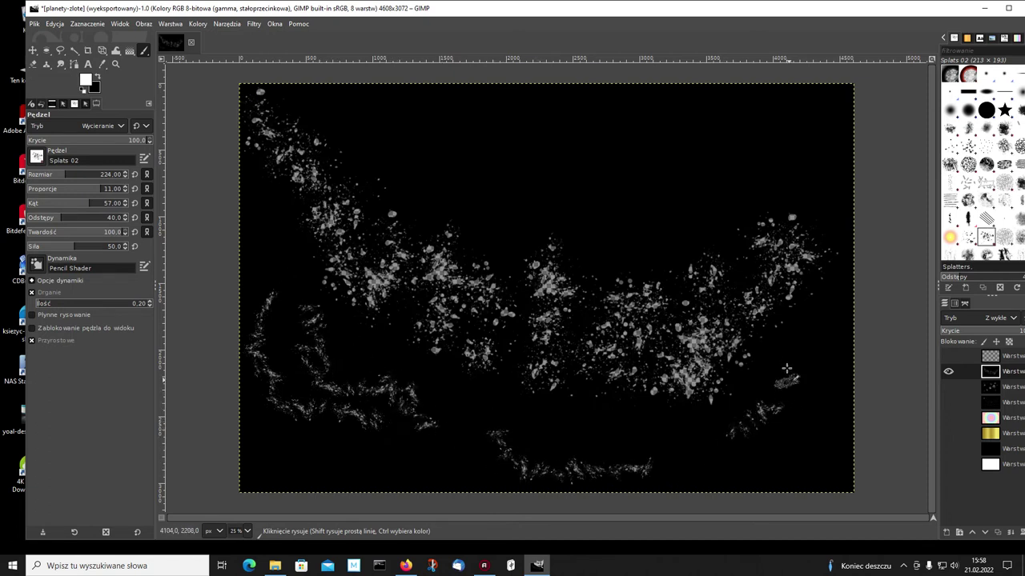
pyautogui.moveTo(798, 130)
pyautogui.mouseDown()
pyautogui.moveTo(488, 175)
pyautogui.moveTo(500, 160)
pyautogui.mouseUp()
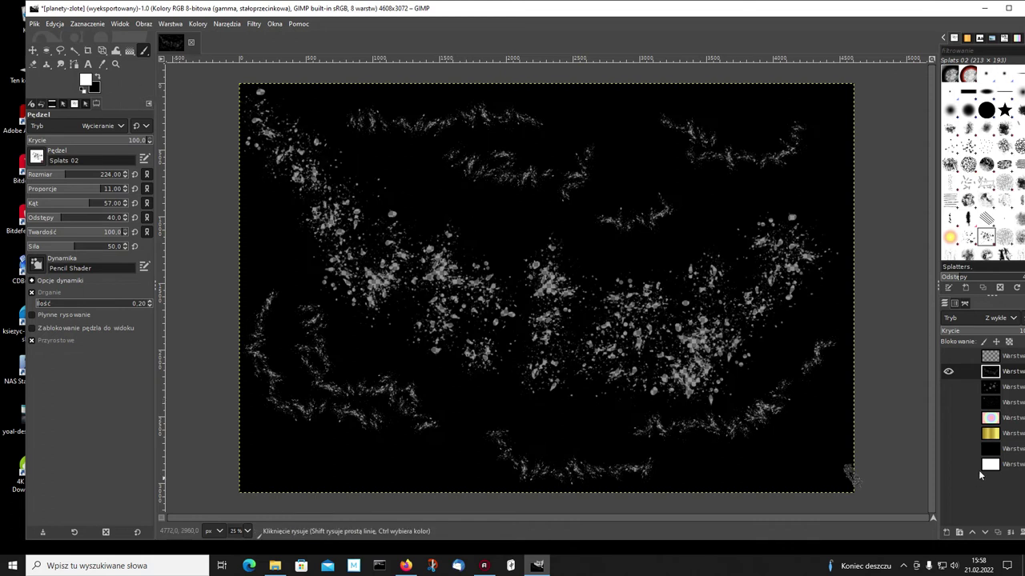
# Show the white bottom layer and stamp two large Chalk 02 planets at size 811.
pyautogui.click(949, 465)
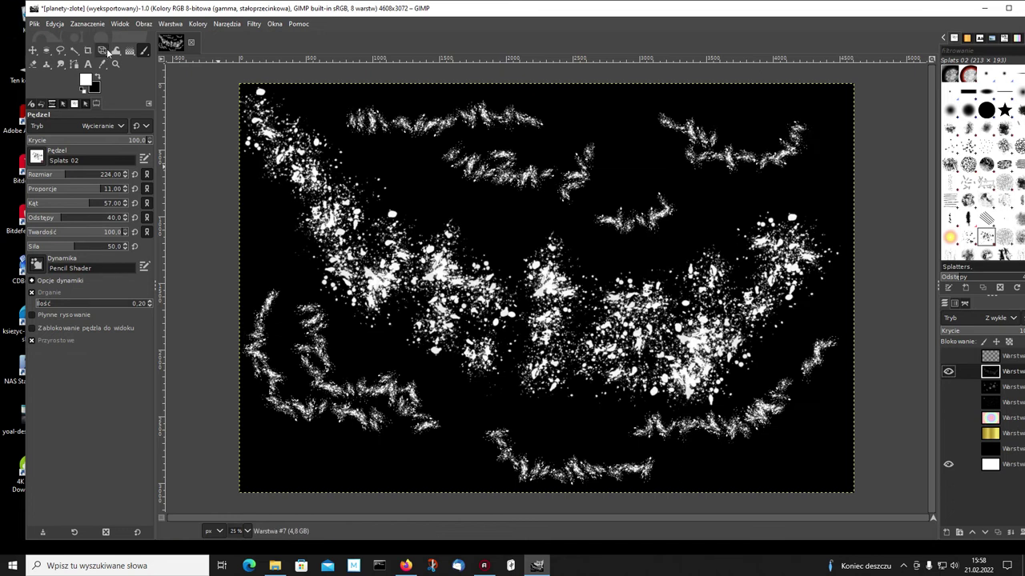
pyautogui.click(37, 157)
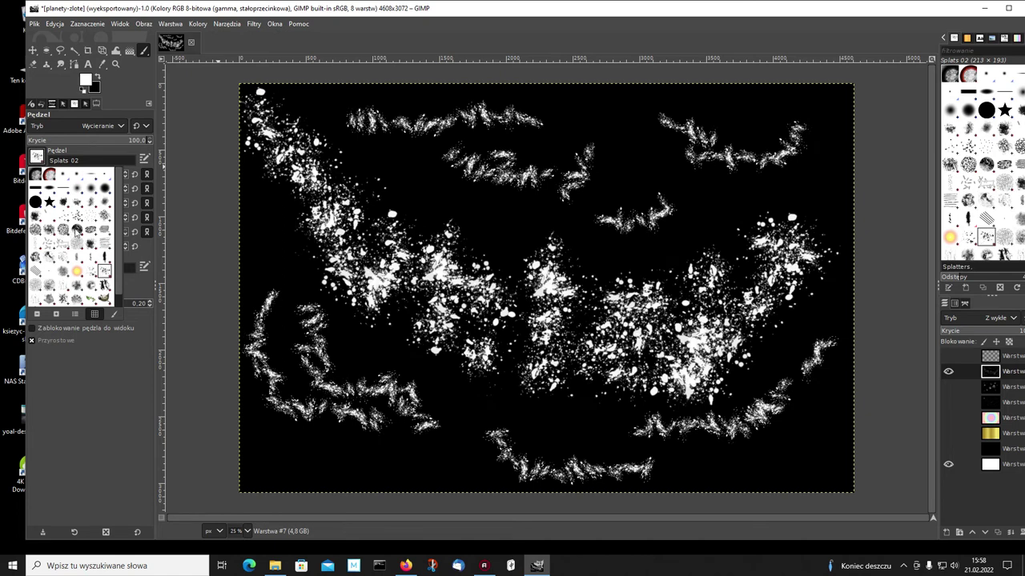
pyautogui.click(63, 233)
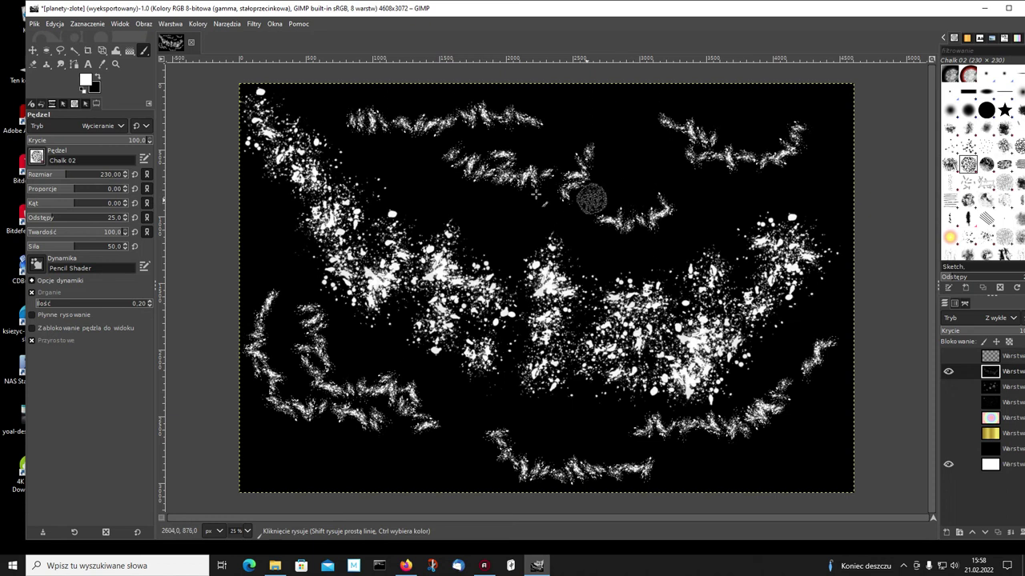
pyautogui.click(111, 173)
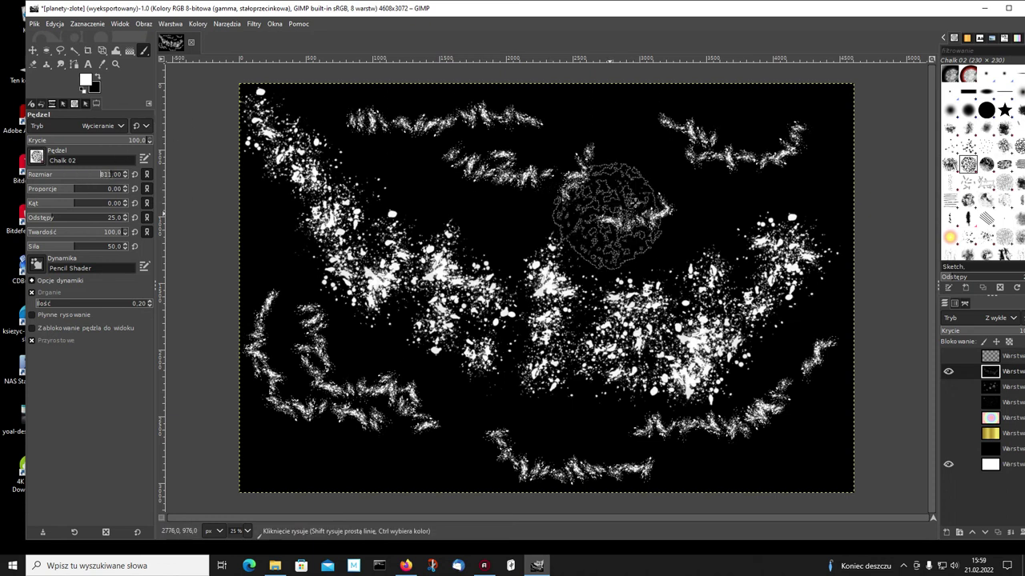
pyautogui.click(783, 433)
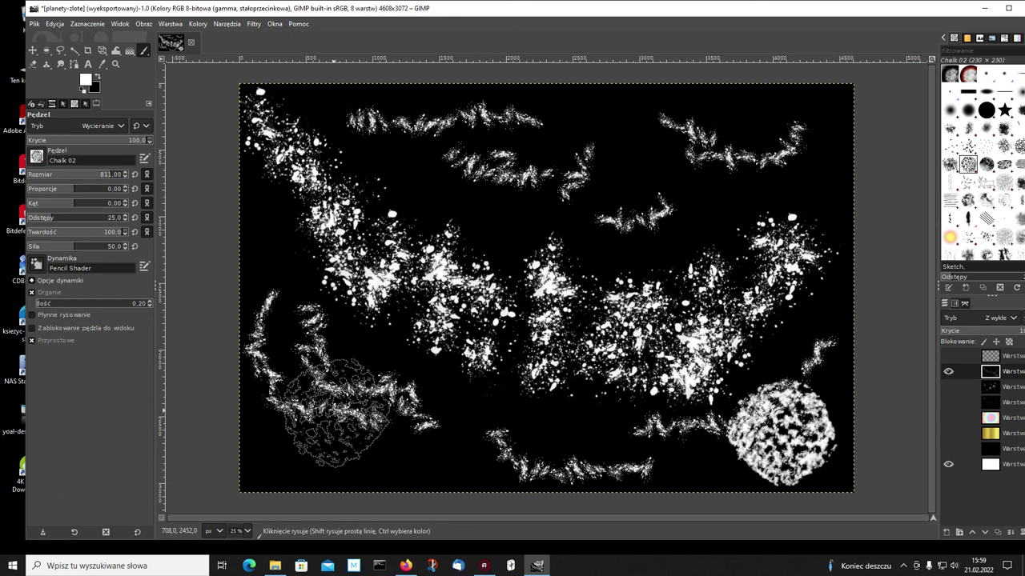
pyautogui.click(353, 406)
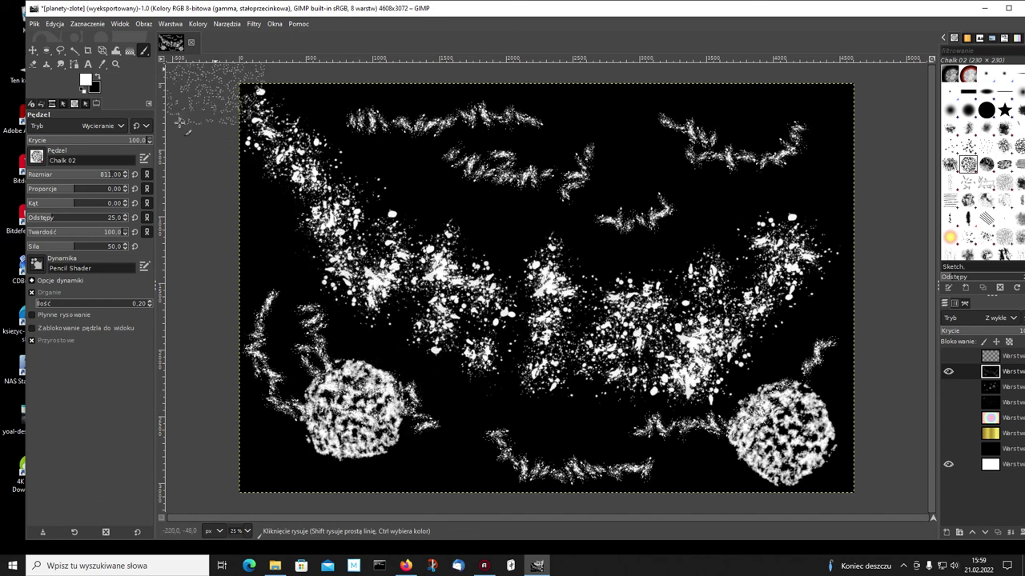
# Stamp smaller planets at size 299 near the top right and centre.
pyautogui.moveTo(74, 176); pyautogui.dragTo(71, 176)
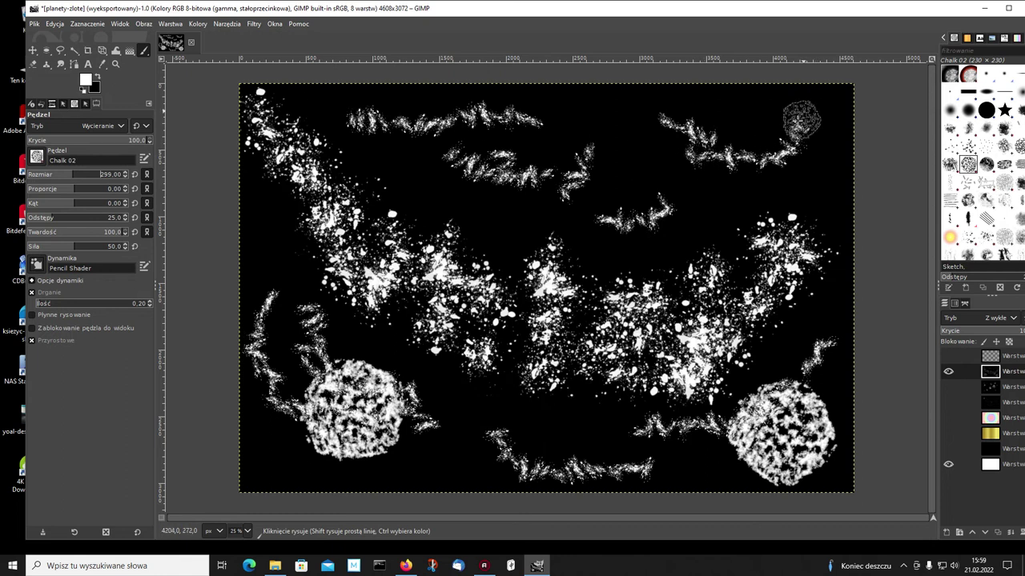
pyautogui.click(751, 120)
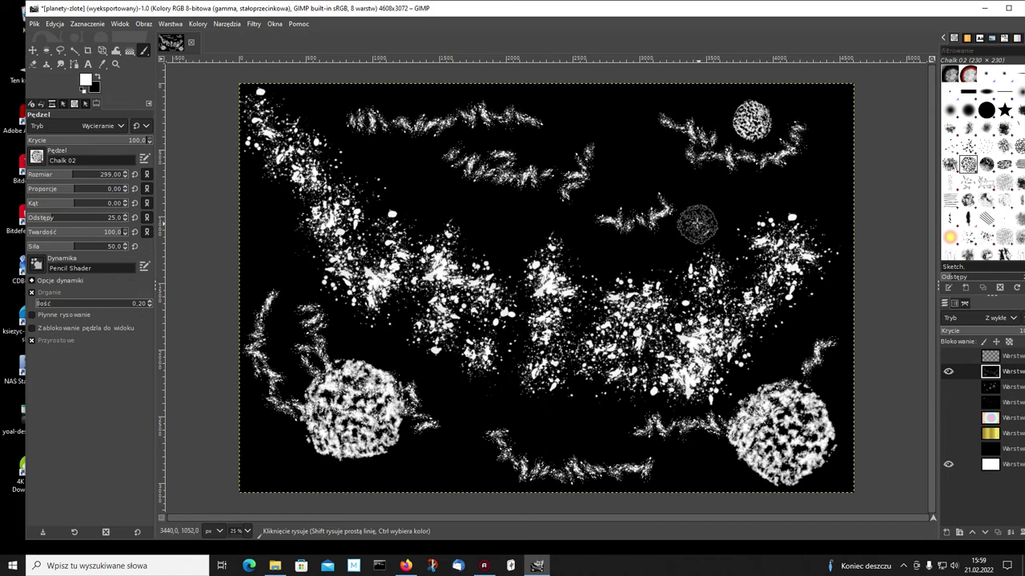
pyautogui.click(697, 224)
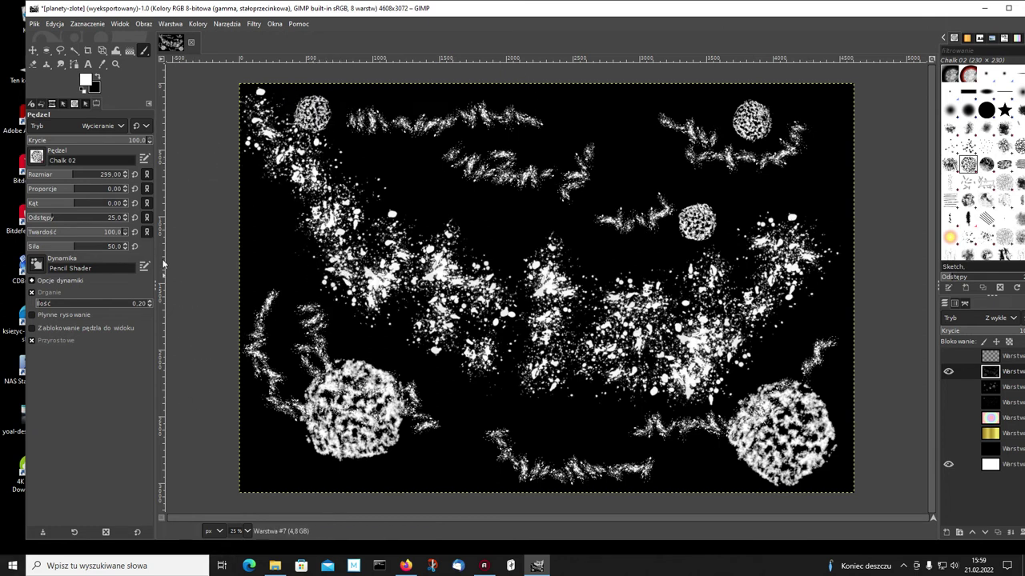
# Hide the white layer, preview the gradient, hide the black layer and select Warstwa #6.
pyautogui.click(948, 465)
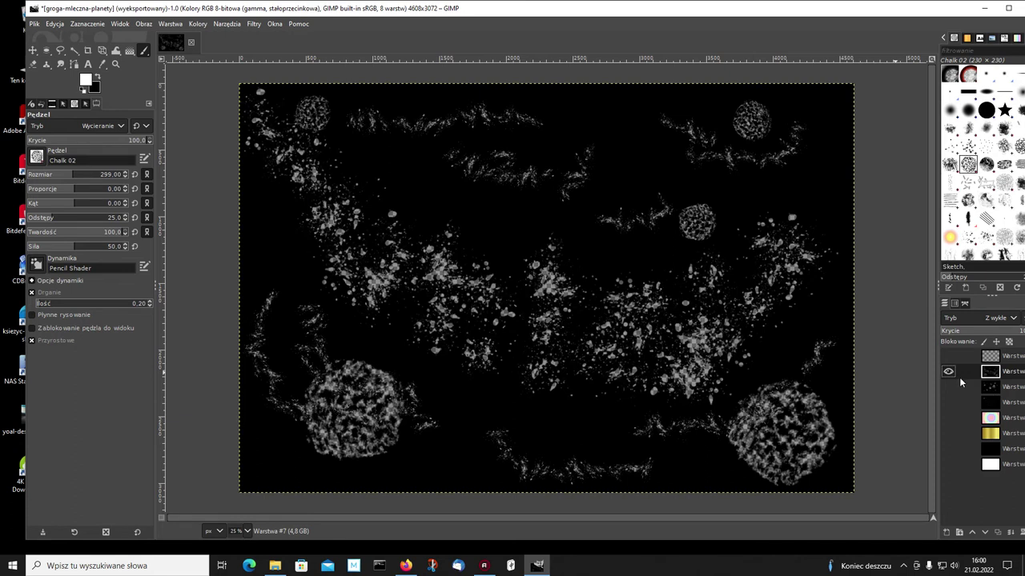
pyautogui.click(948, 418)
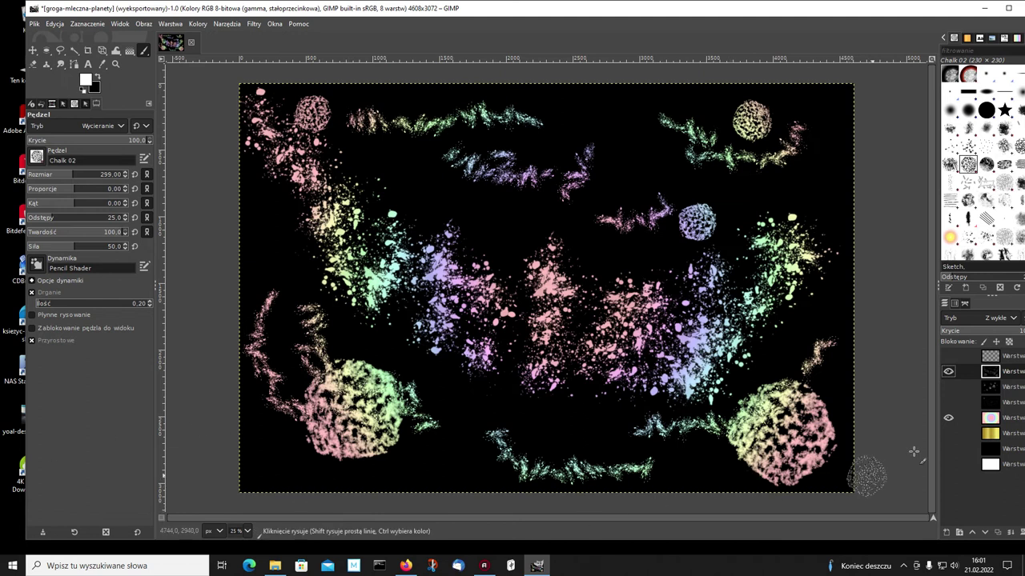
pyautogui.click(947, 417)
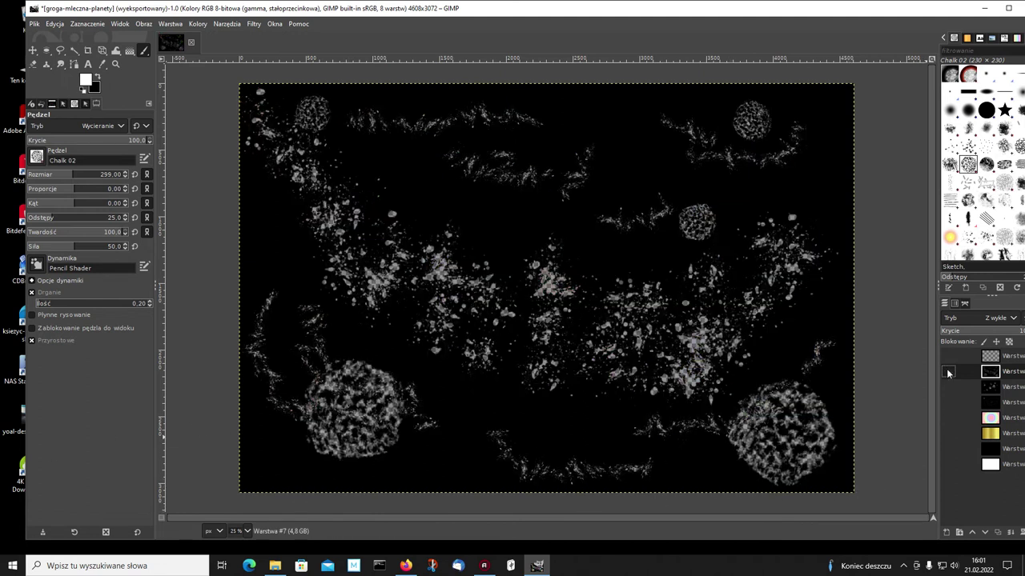
pyautogui.click(948, 371)
pyautogui.click(989, 360)
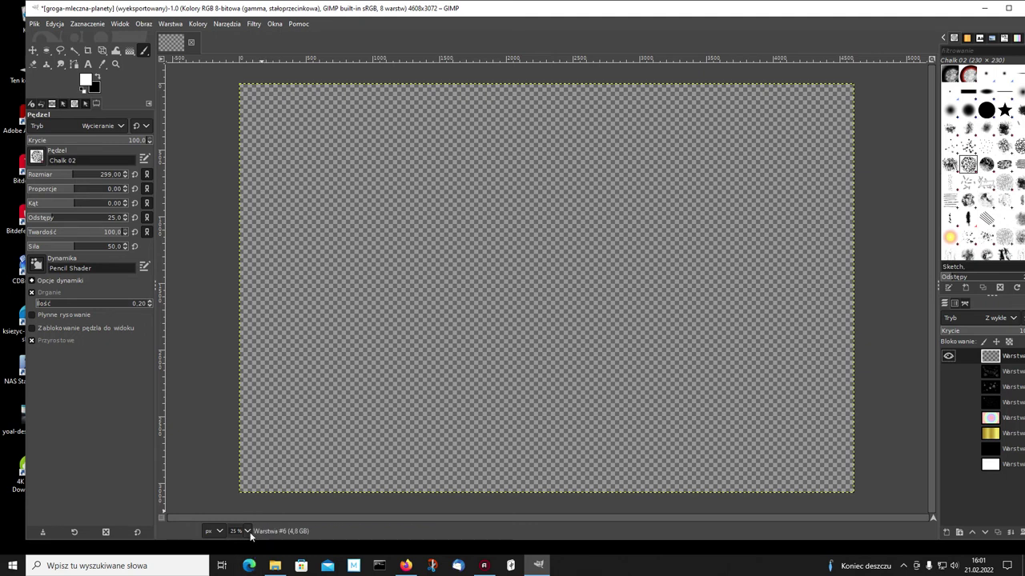
# Zoom to 12.5 %, choose the 2. Hardness 025 brush and grey 606060 foreground.
pyautogui.click(247, 532)
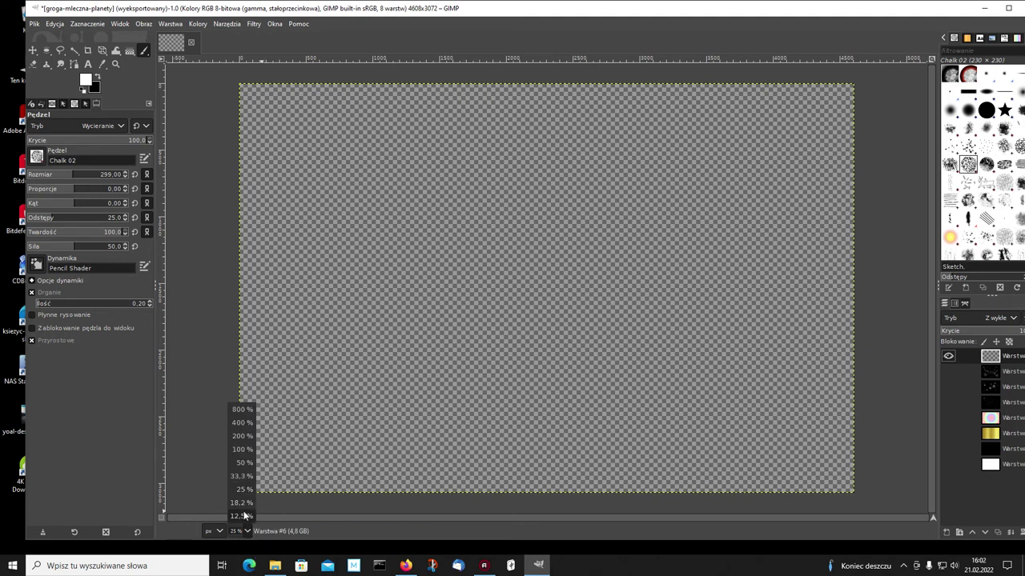
pyautogui.click(242, 516)
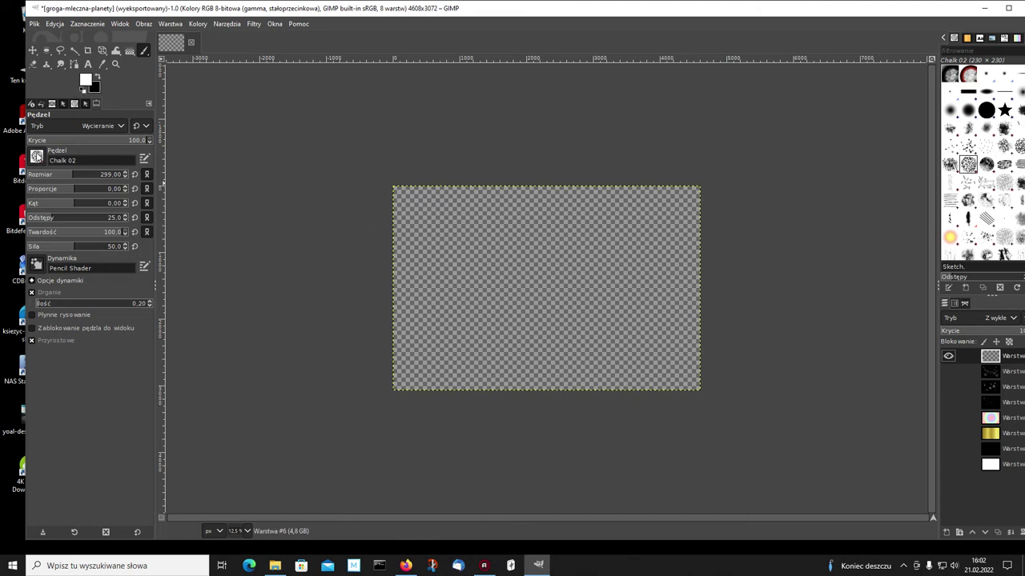
pyautogui.click(37, 156)
pyautogui.click(78, 193)
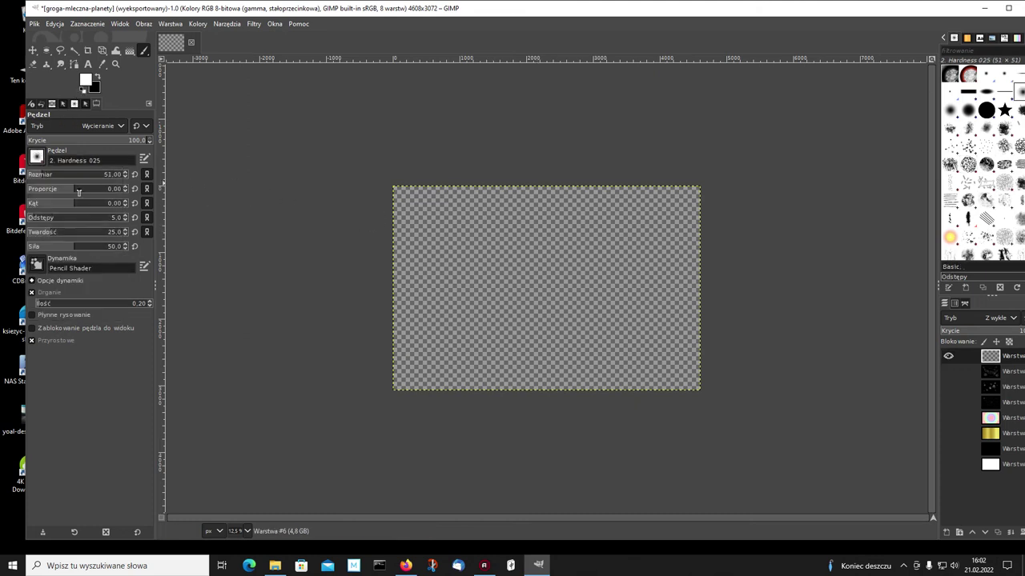
pyautogui.click(92, 84)
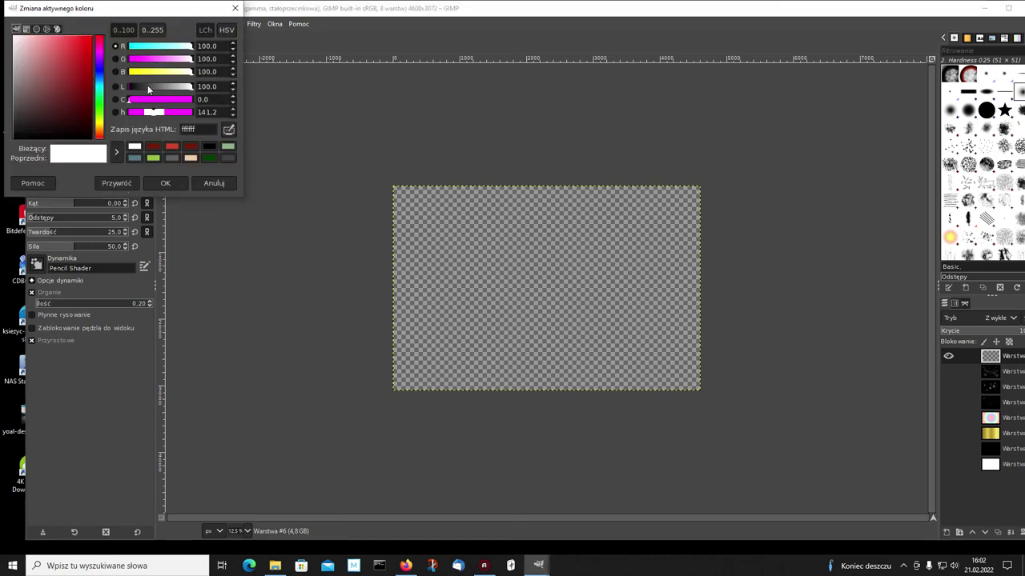
pyautogui.click(155, 85)
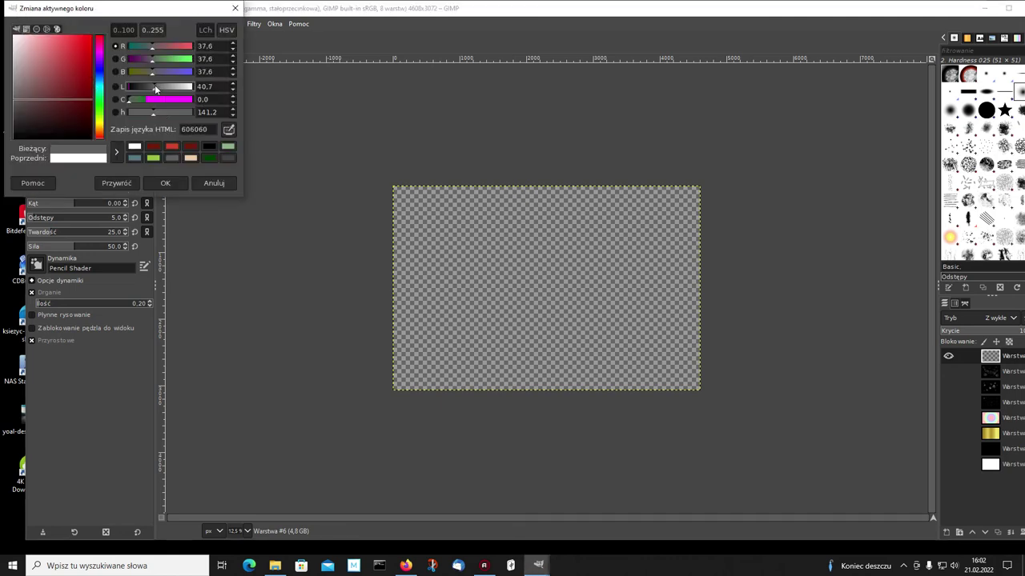
pyautogui.click(166, 183)
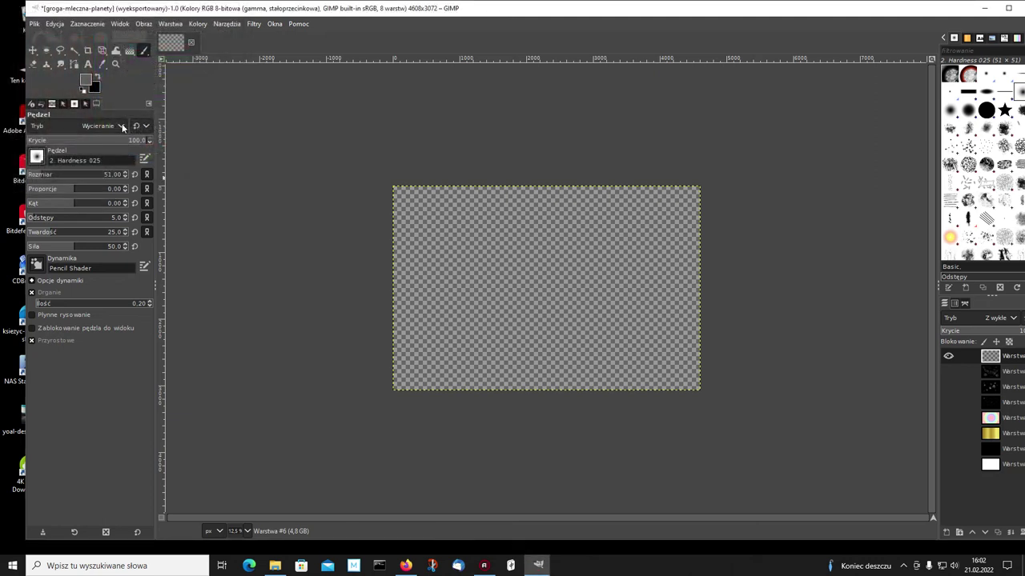
# Paint broad grey diagonal strokes in Normal mode at brush size 397.
pyautogui.click(123, 128)
pyautogui.click(99, 138)
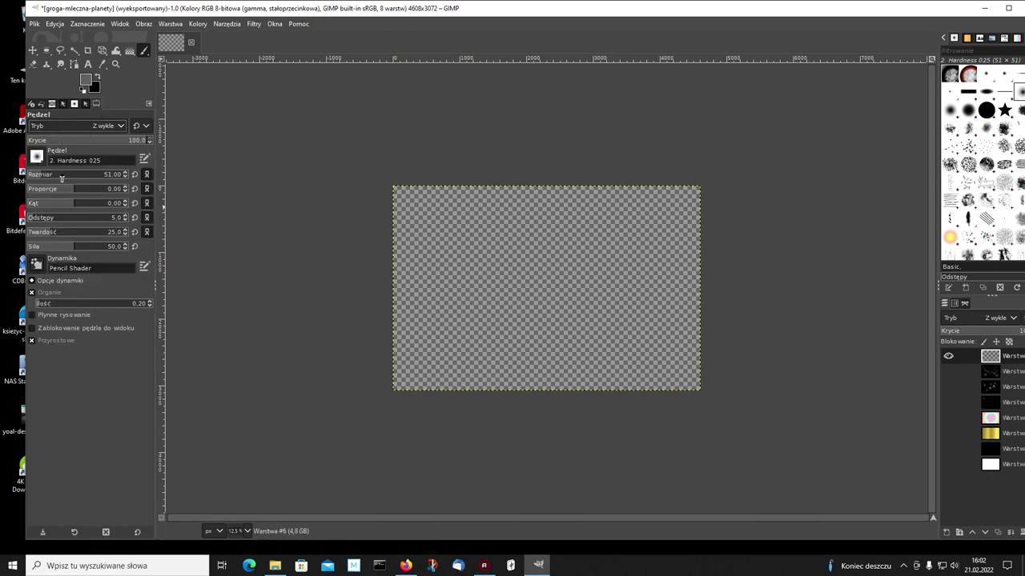
pyautogui.click(81, 174)
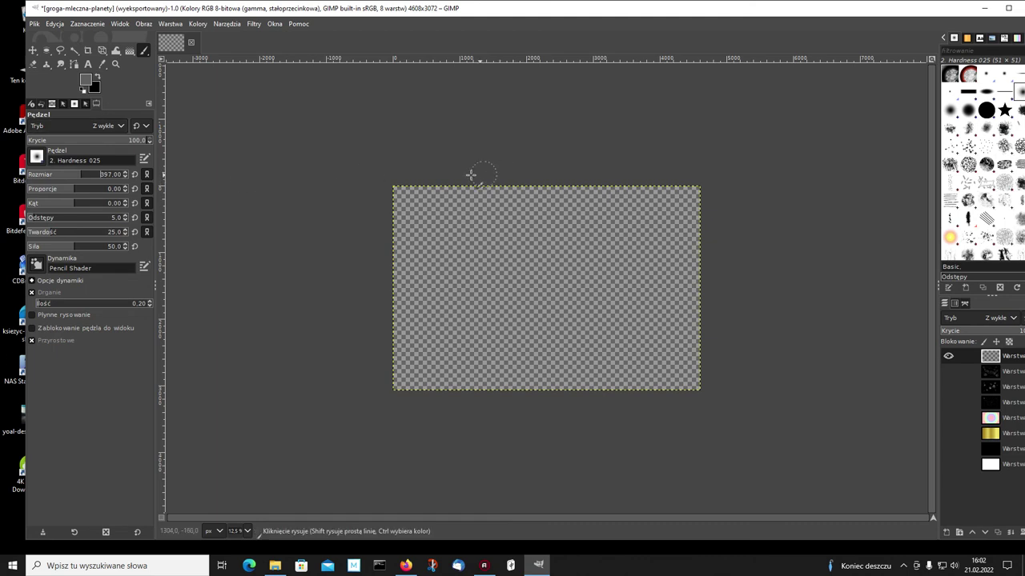
pyautogui.moveTo(455, 185)
pyautogui.mouseDown()
pyautogui.moveTo(363, 256)
pyautogui.moveTo(505, 177)
pyautogui.moveTo(391, 281)
pyautogui.moveTo(526, 183)
pyautogui.moveTo(360, 312)
pyautogui.moveTo(360, 293)
pyautogui.moveTo(438, 323)
pyautogui.moveTo(609, 196)
pyautogui.moveTo(432, 329)
pyautogui.moveTo(616, 204)
pyautogui.moveTo(396, 324)
pyautogui.mouseUp()
pyautogui.moveTo(687, 298)
pyautogui.mouseDown()
pyautogui.moveTo(681, 288)
pyautogui.moveTo(554, 368)
pyautogui.moveTo(664, 285)
pyautogui.moveTo(617, 378)
pyautogui.moveTo(577, 360)
pyautogui.moveTo(680, 344)
pyautogui.moveTo(563, 328)
pyautogui.moveTo(656, 377)
pyautogui.mouseUp()
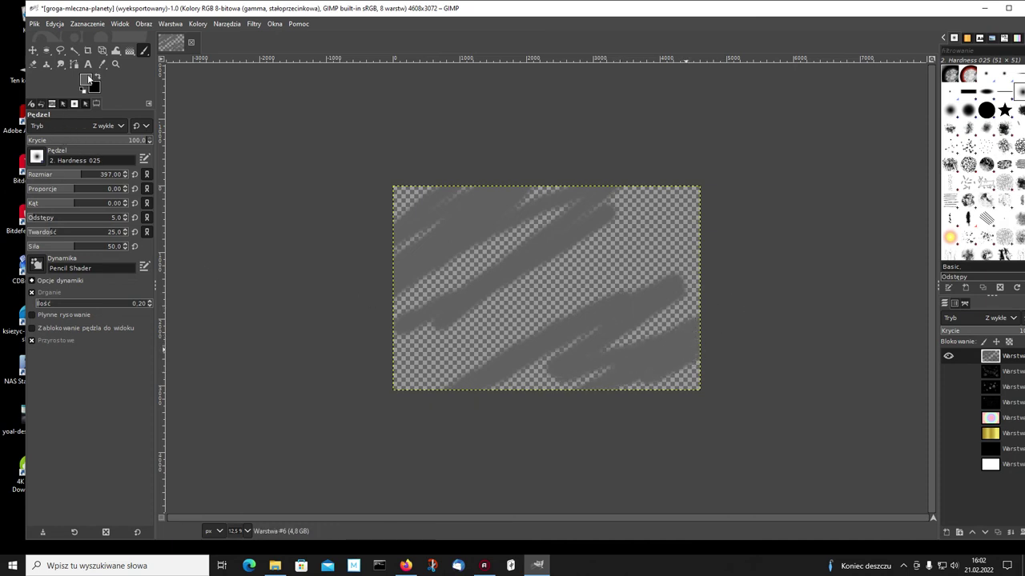
pyautogui.click(92, 80)
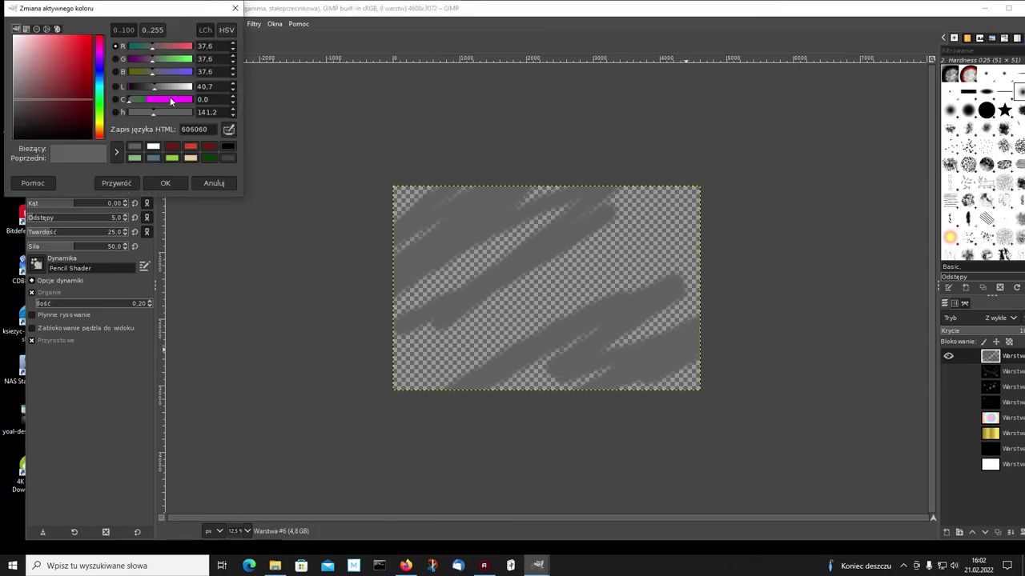
# Paint broad light green 1dc577 bands across the centre and top right.
pyautogui.click(171, 101)
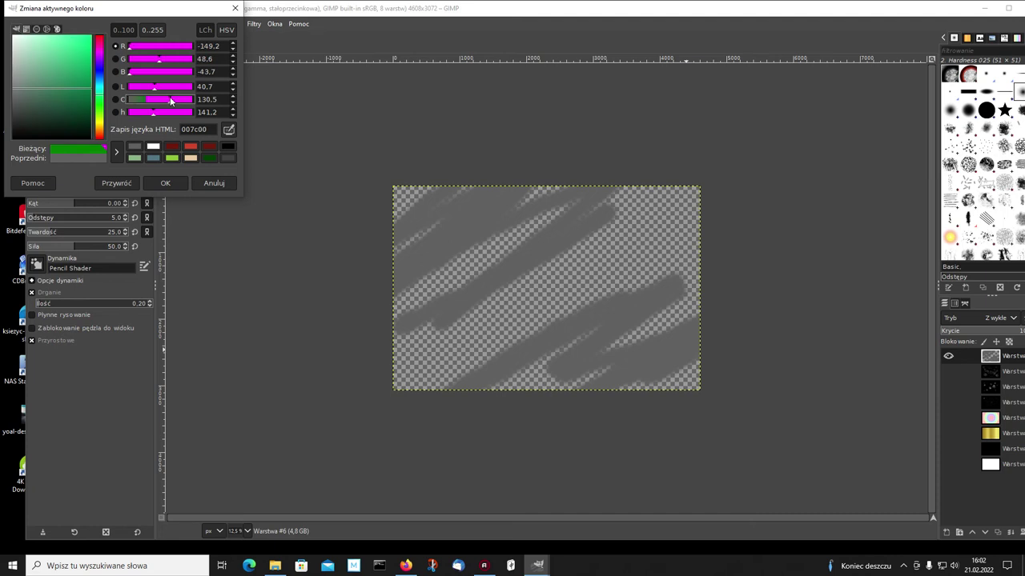
pyautogui.click(80, 61)
pyautogui.moveTo(583, 255); pyautogui.dragTo(547, 267)
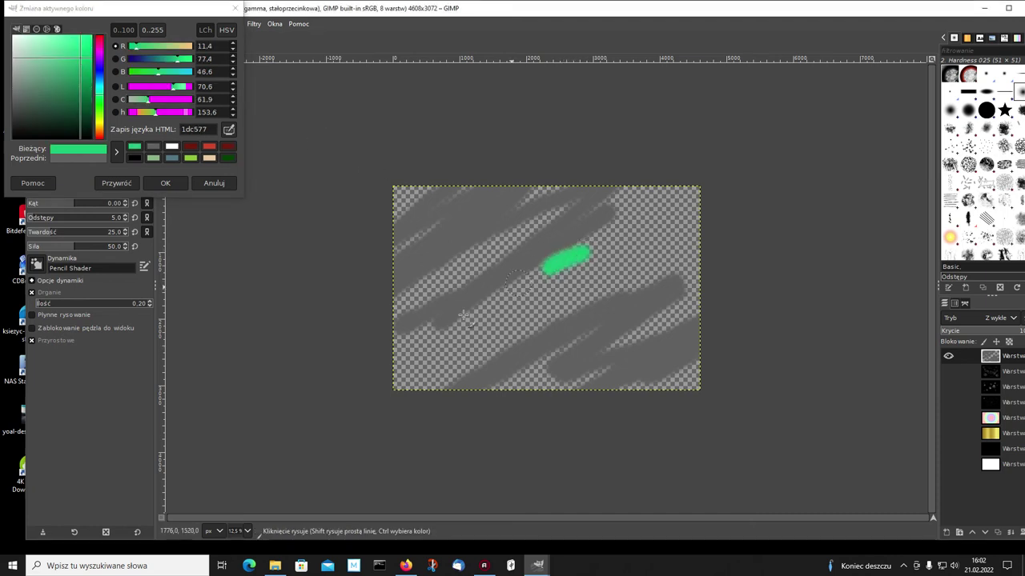
pyautogui.moveTo(466, 318); pyautogui.dragTo(600, 282)
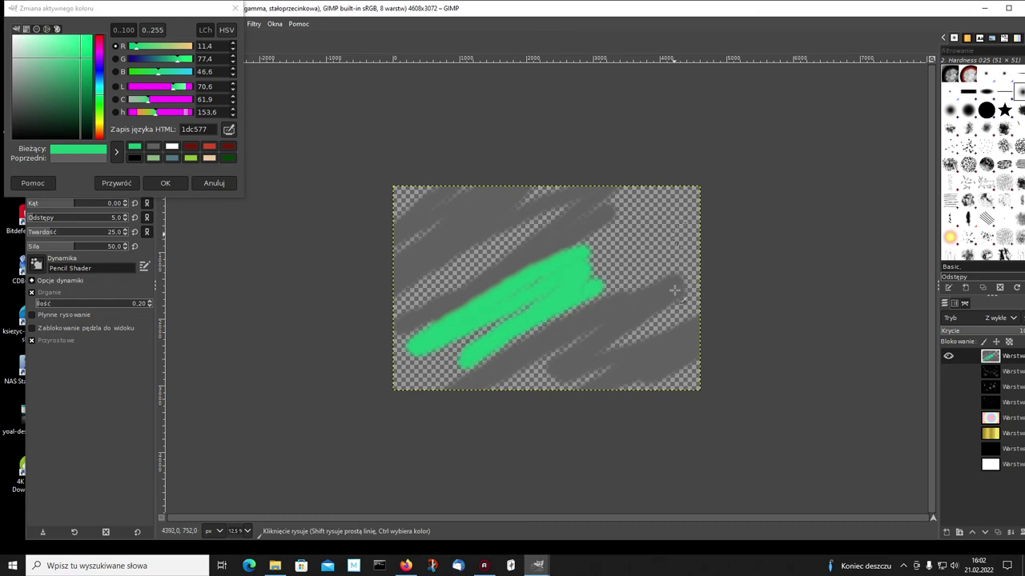
pyautogui.moveTo(689, 196); pyautogui.dragTo(677, 238)
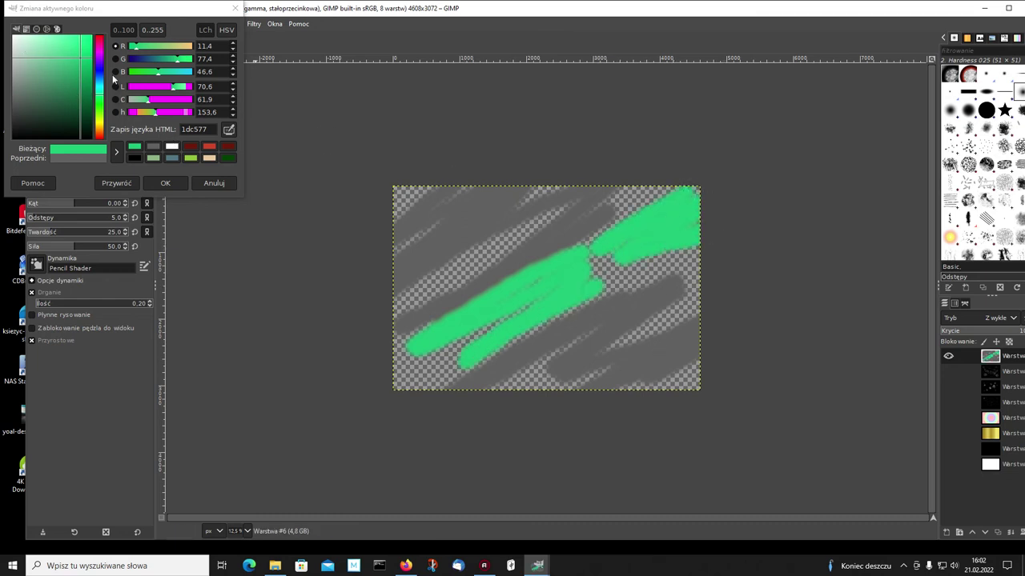
# Paint purple 7d008d and darker purple strokes in a V and along the right edge.
pyautogui.click(102, 117)
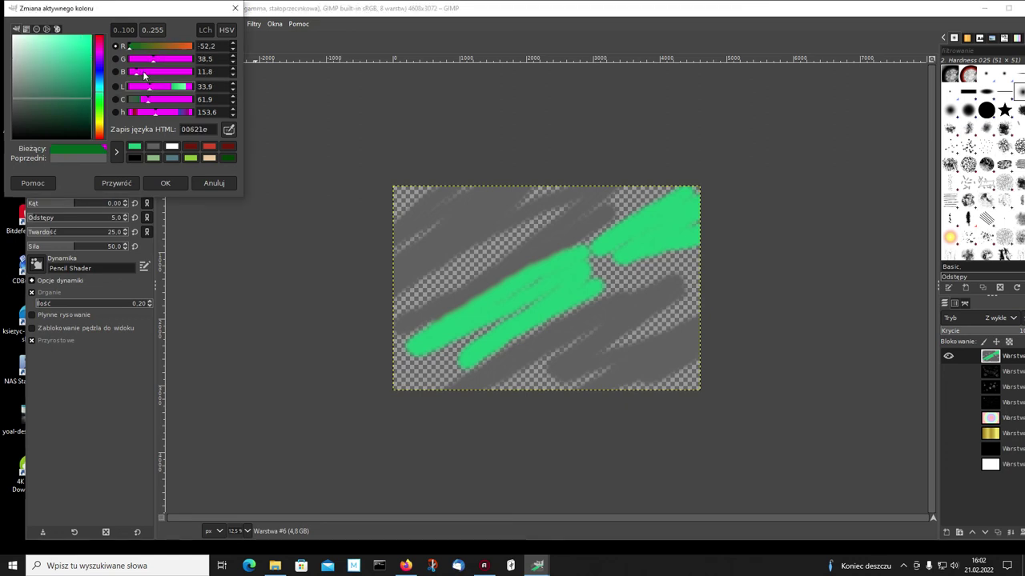
pyautogui.moveTo(100, 96)
pyautogui.mouseDown()
pyautogui.moveTo(100, 58)
pyautogui.moveTo(50, 94)
pyautogui.moveTo(86, 81)
pyautogui.mouseUp()
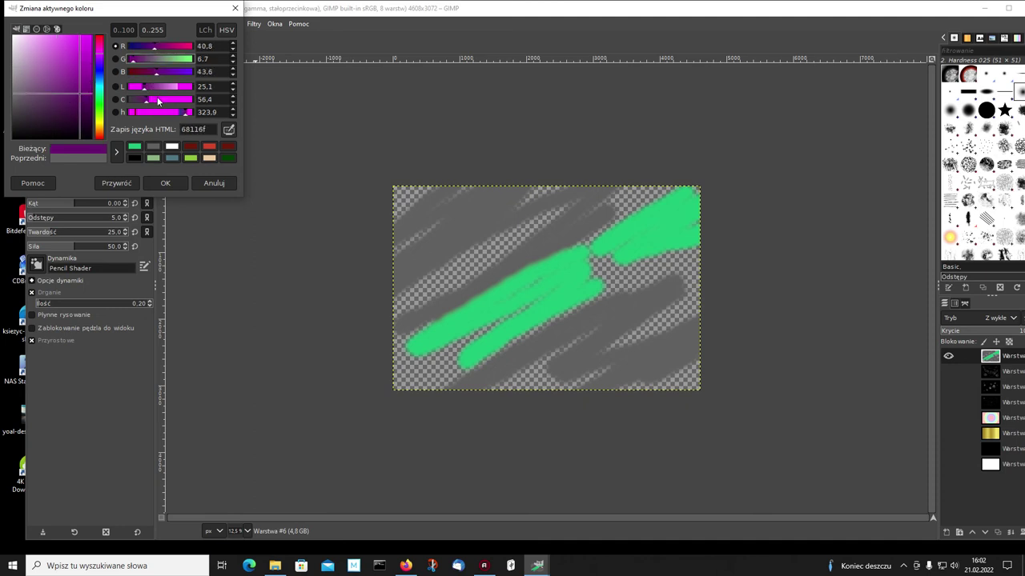
pyautogui.click(158, 100)
pyautogui.moveTo(634, 267); pyautogui.dragTo(580, 350)
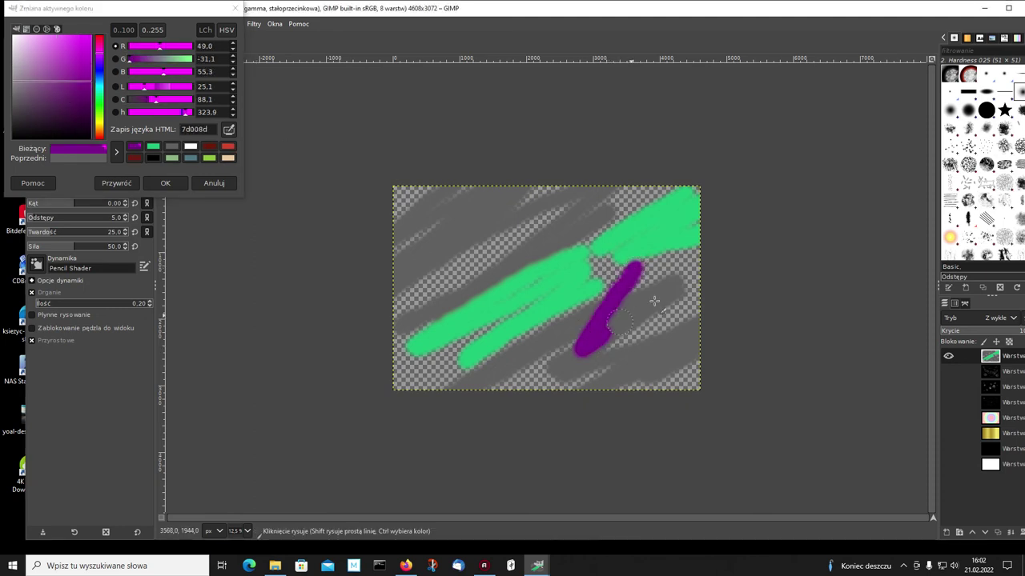
pyautogui.moveTo(654, 301); pyautogui.dragTo(564, 349)
pyautogui.moveTo(489, 272)
pyautogui.mouseDown()
pyautogui.moveTo(410, 294)
pyautogui.moveTo(489, 236)
pyautogui.moveTo(436, 256)
pyautogui.mouseUp()
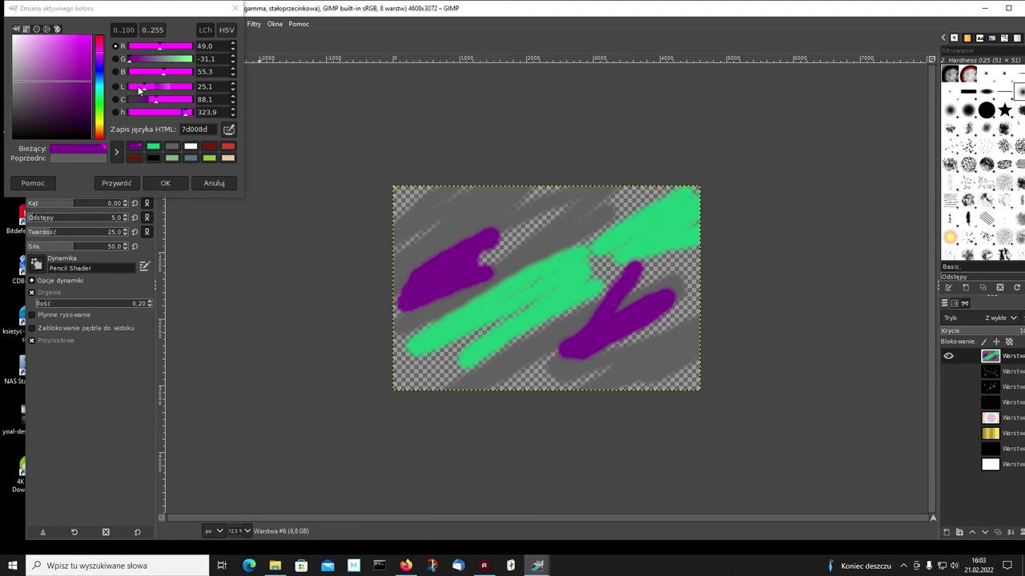
pyautogui.click(139, 87)
pyautogui.moveTo(697, 270); pyautogui.dragTo(644, 330)
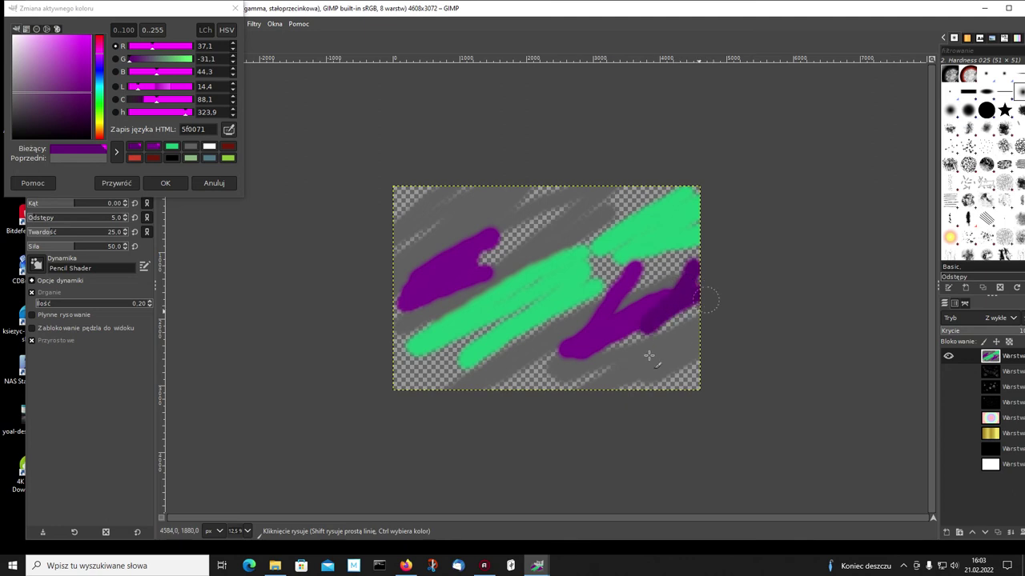
pyautogui.moveTo(698, 299); pyautogui.dragTo(666, 352)
# Add pink strokes in several shades, plus dark purple strokes at bottom-left.
pyautogui.click(49, 45)
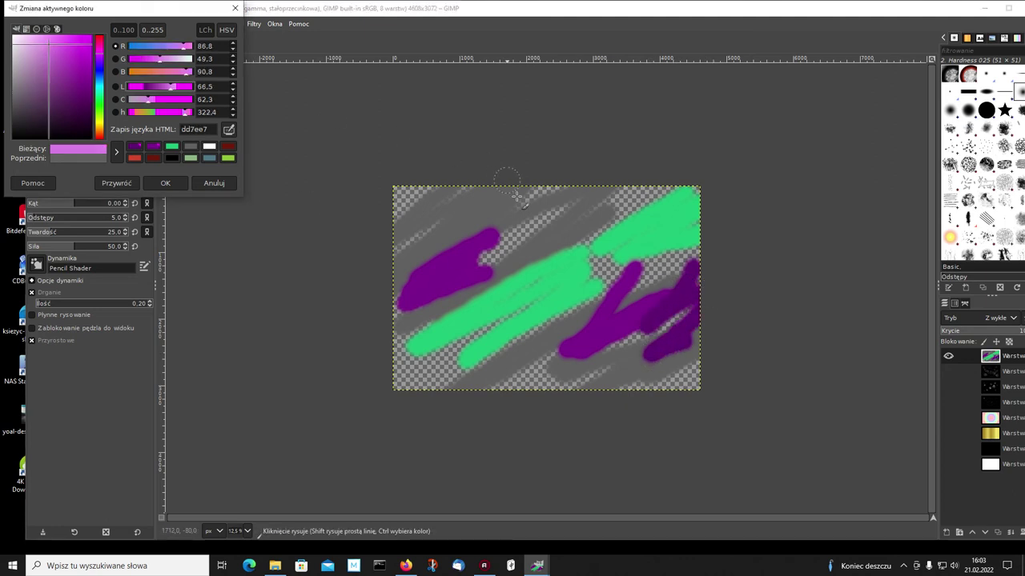
pyautogui.moveTo(554, 216); pyautogui.dragTo(663, 194)
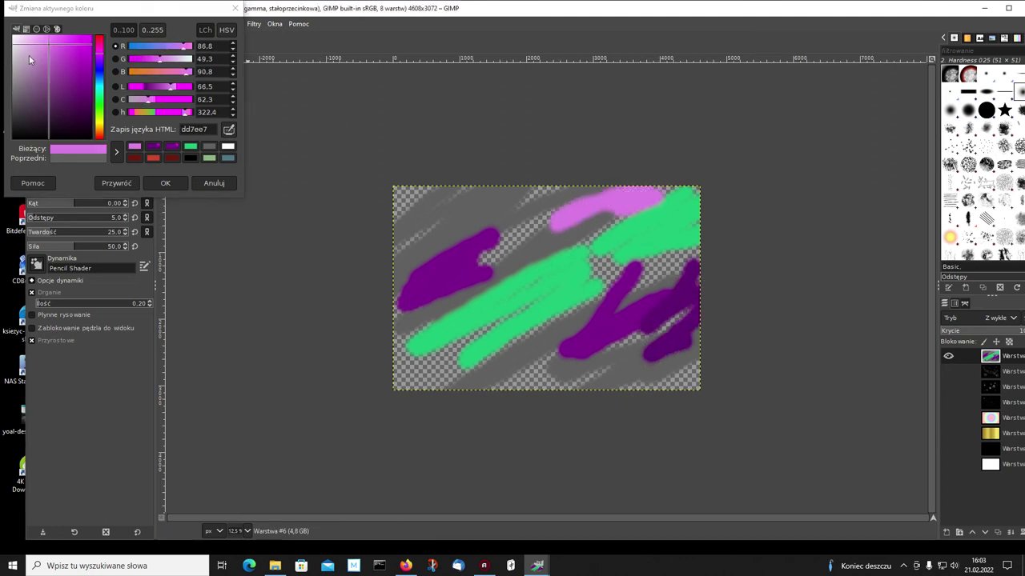
pyautogui.click(31, 62)
pyautogui.moveTo(500, 362)
pyautogui.mouseDown()
pyautogui.moveTo(400, 372)
pyautogui.moveTo(632, 378)
pyautogui.mouseUp()
pyautogui.click(39, 51)
pyautogui.moveTo(458, 209)
pyautogui.mouseDown()
pyautogui.moveTo(521, 207)
pyautogui.moveTo(396, 204)
pyautogui.mouseUp()
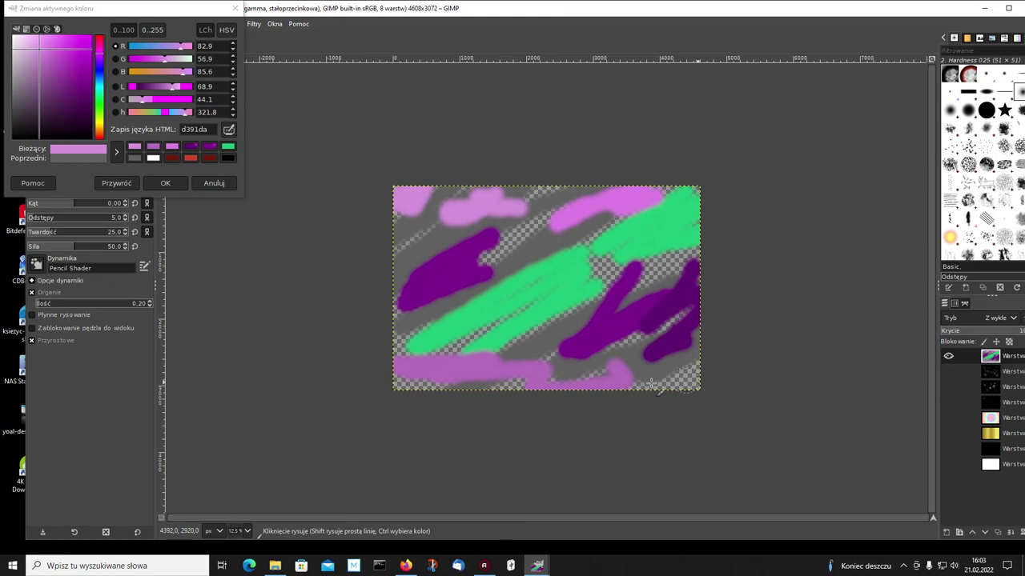
pyautogui.moveTo(652, 386); pyautogui.dragTo(696, 370)
pyautogui.click(61, 103)
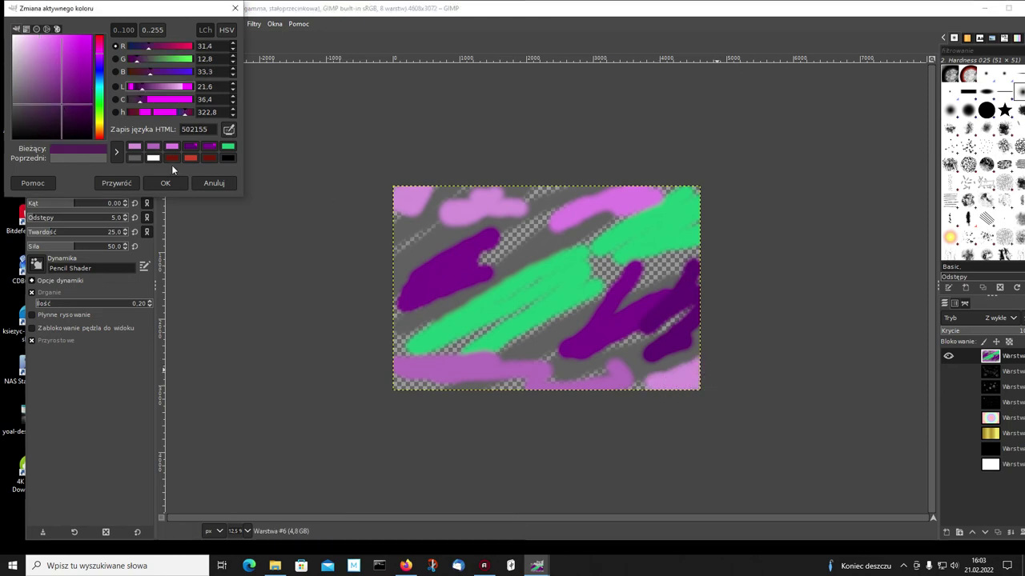
pyautogui.moveTo(383, 303)
pyautogui.mouseDown()
pyautogui.moveTo(384, 347)
pyautogui.moveTo(404, 383)
pyautogui.mouseUp()
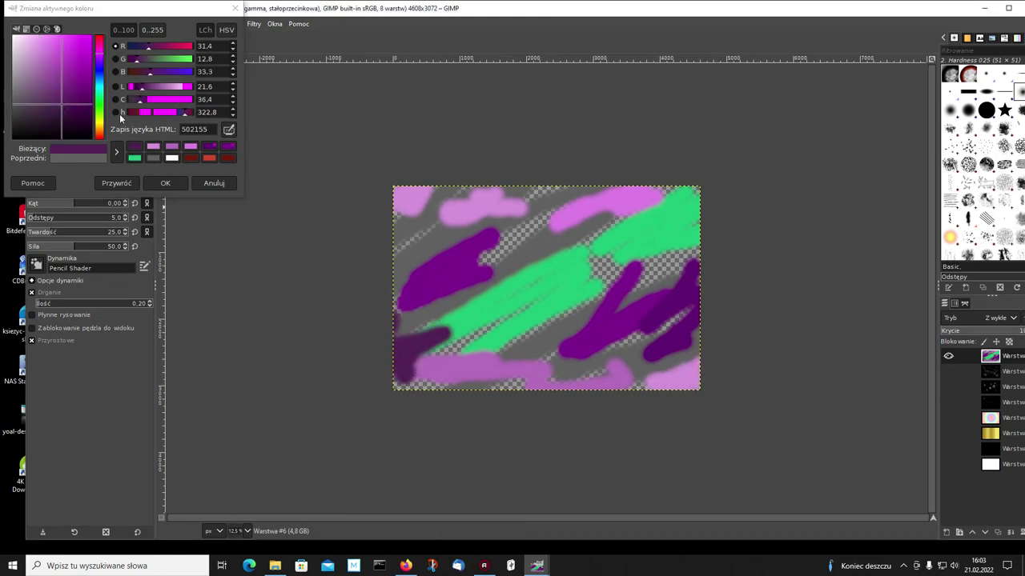
# Paint blue strokes across the top, right edge, bottom and green area.
pyautogui.click(174, 70)
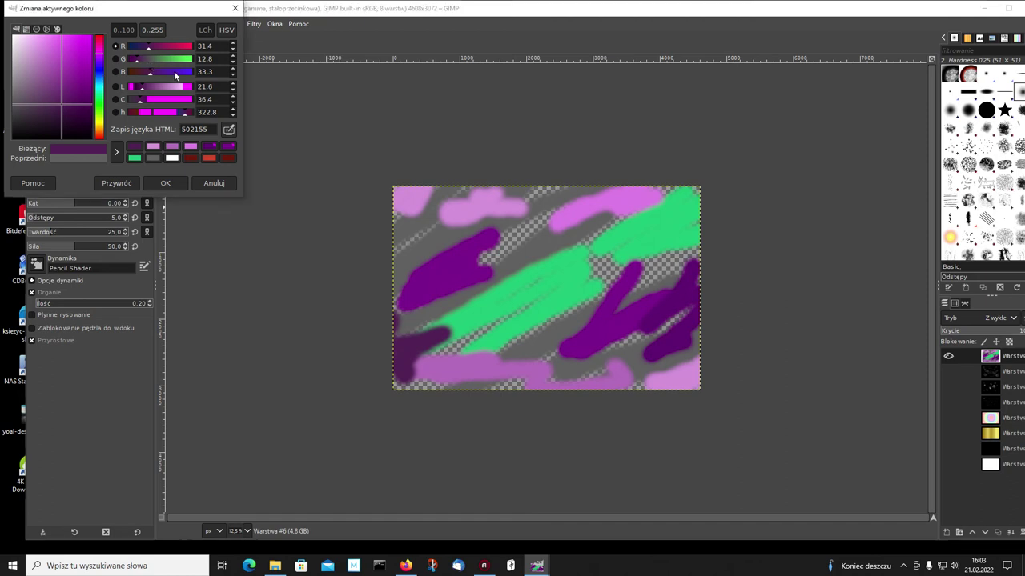
pyautogui.moveTo(561, 238); pyautogui.dragTo(641, 201)
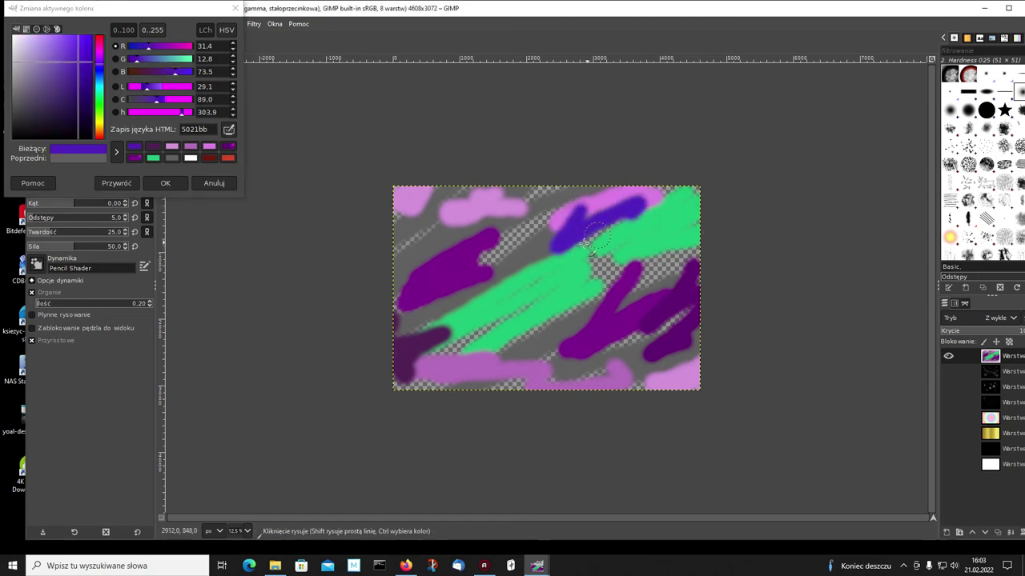
pyautogui.moveTo(624, 366)
pyautogui.mouseDown()
pyautogui.moveTo(659, 338)
pyautogui.moveTo(695, 352)
pyautogui.mouseUp()
pyautogui.moveTo(485, 260); pyautogui.dragTo(552, 232)
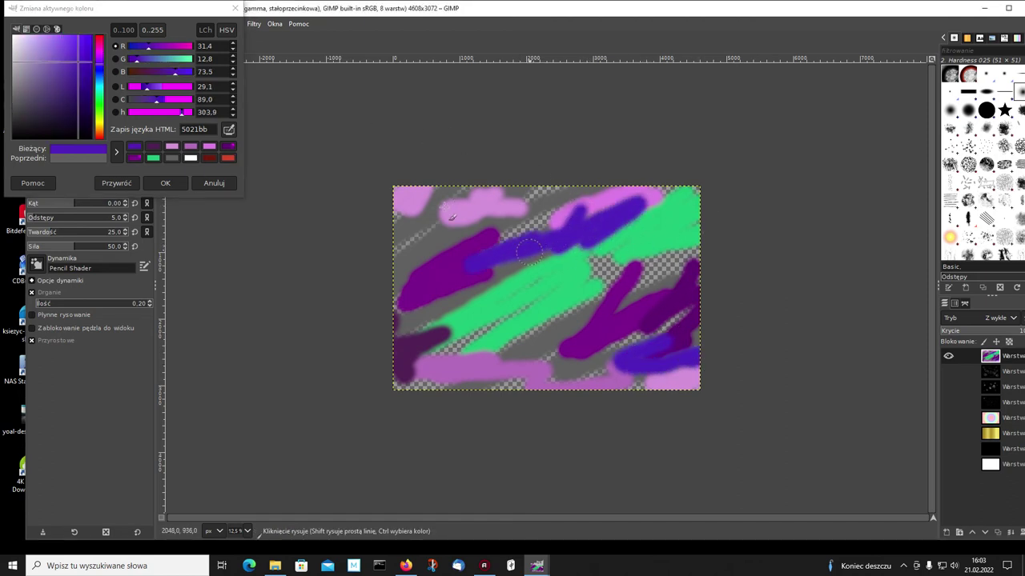
pyautogui.moveTo(440, 212); pyautogui.dragTo(397, 228)
pyautogui.moveTo(570, 189); pyautogui.dragTo(517, 191)
pyautogui.moveTo(687, 210); pyautogui.dragTo(690, 264)
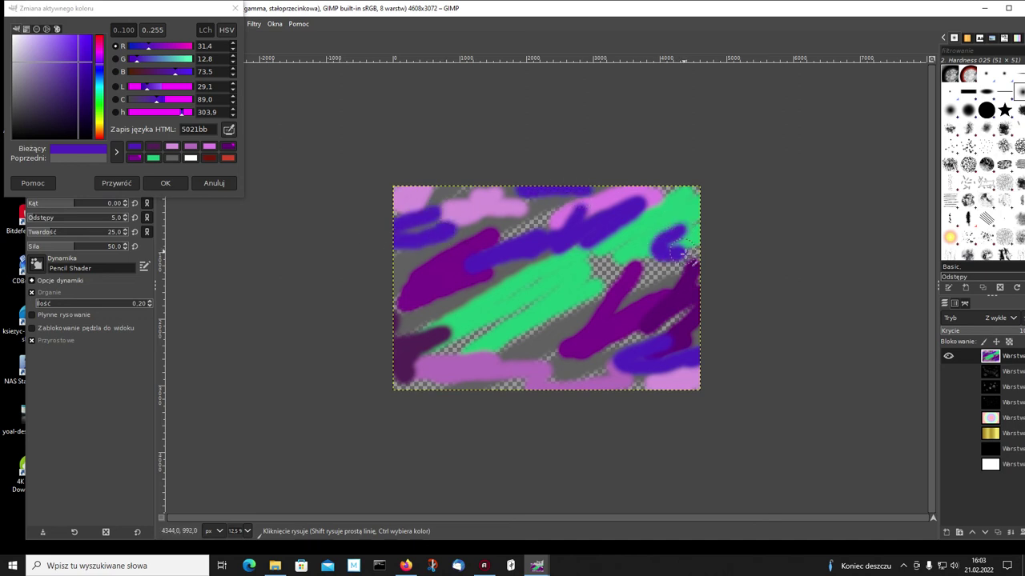
pyautogui.moveTo(558, 343); pyautogui.dragTo(484, 385)
pyautogui.moveTo(619, 385); pyautogui.dragTo(671, 367)
pyautogui.moveTo(546, 302); pyautogui.dragTo(631, 244)
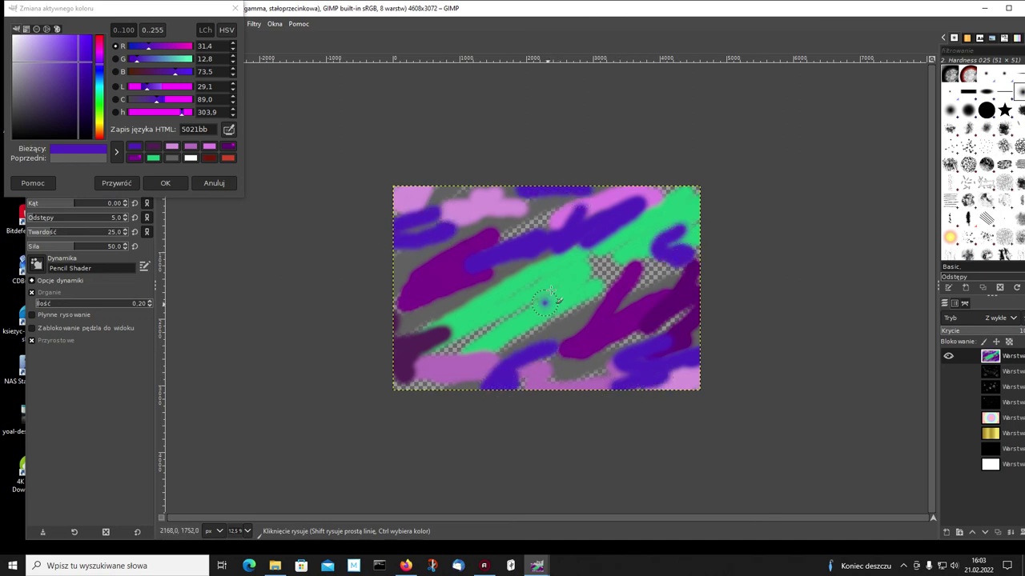
# Paint pale yellow strokes around the canvas and confirm the foreground colour.
pyautogui.click(57, 49)
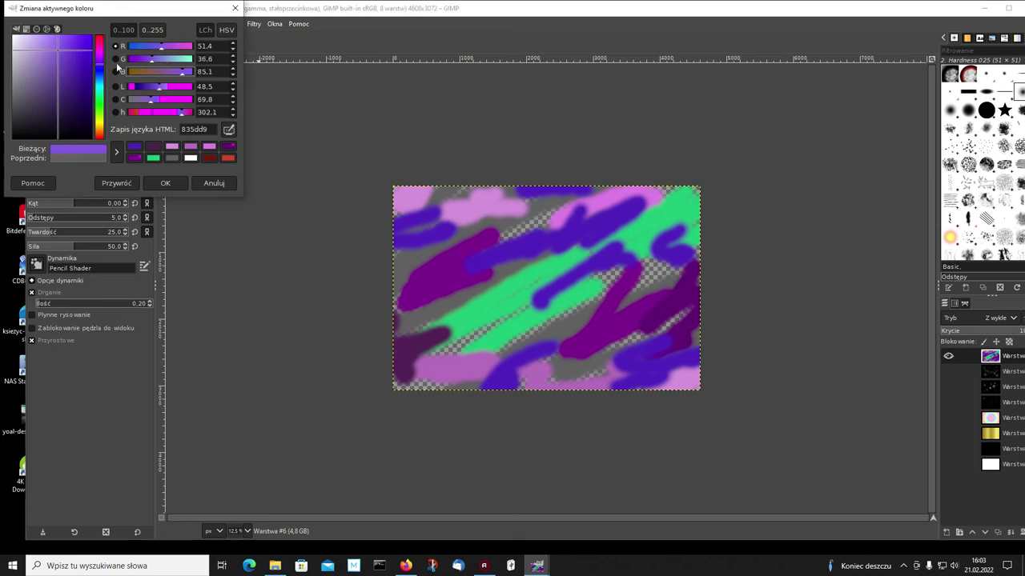
pyautogui.click(184, 86)
pyautogui.click(152, 72)
pyautogui.moveTo(524, 196)
pyautogui.mouseDown()
pyautogui.moveTo(485, 260)
pyautogui.moveTo(589, 265)
pyautogui.moveTo(469, 321)
pyautogui.mouseUp()
pyautogui.moveTo(681, 292)
pyautogui.mouseDown()
pyautogui.moveTo(681, 324)
pyautogui.moveTo(640, 365)
pyautogui.moveTo(608, 368)
pyautogui.mouseUp()
pyautogui.moveTo(444, 276); pyautogui.dragTo(429, 300)
pyautogui.moveTo(477, 337)
pyautogui.mouseDown()
pyautogui.moveTo(448, 372)
pyautogui.moveTo(413, 389)
pyautogui.mouseUp()
pyautogui.moveTo(636, 316); pyautogui.dragTo(596, 340)
pyautogui.moveTo(636, 196)
pyautogui.mouseDown()
pyautogui.moveTo(653, 188)
pyautogui.moveTo(692, 217)
pyautogui.moveTo(613, 220)
pyautogui.mouseUp()
pyautogui.moveTo(644, 261); pyautogui.dragTo(641, 296)
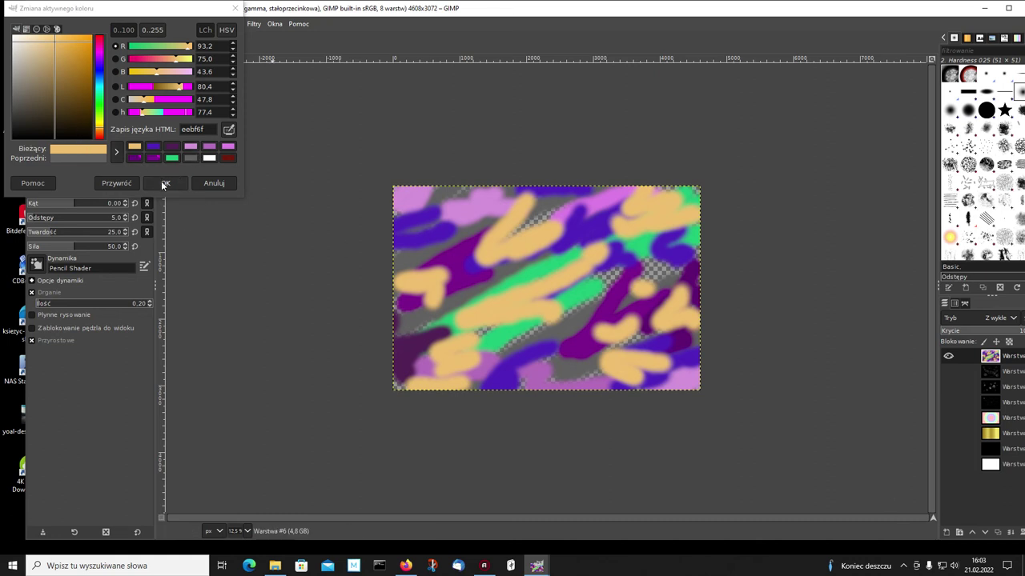
pyautogui.click(162, 182)
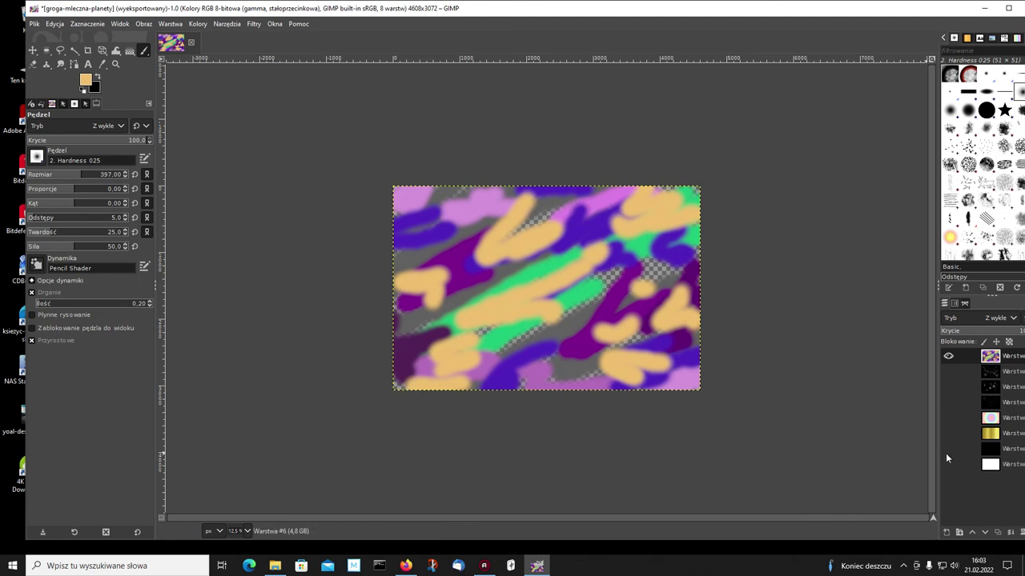
# Preview the painting over the black and white layers, leaving black visible.
pyautogui.click(948, 450)
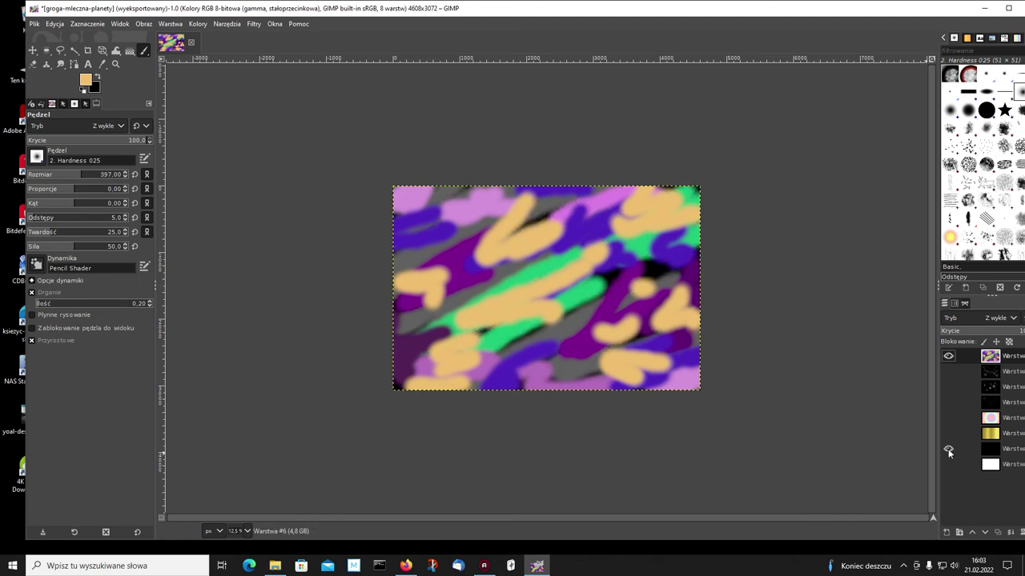
pyautogui.click(949, 450)
pyautogui.click(948, 465)
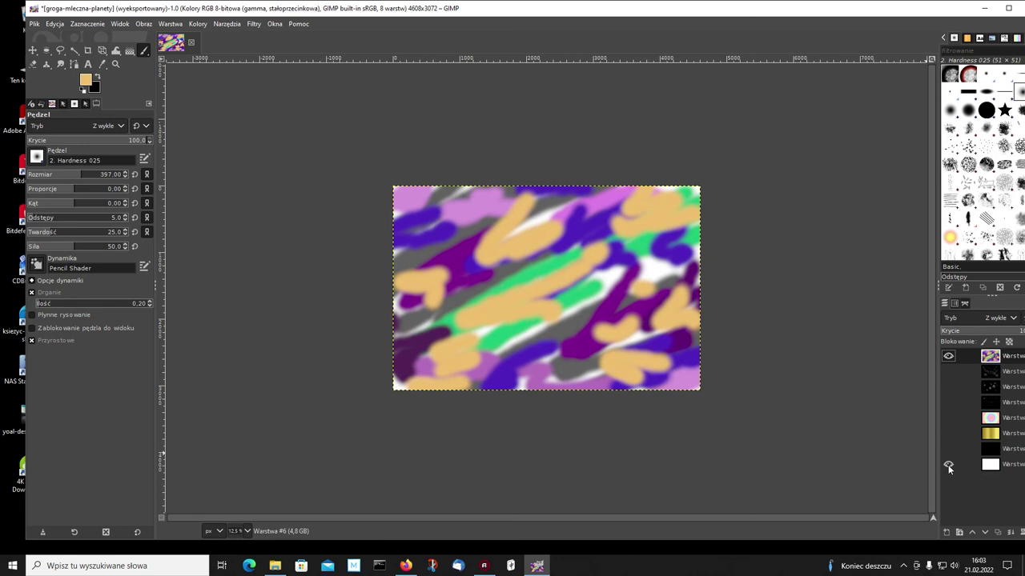
pyautogui.click(947, 465)
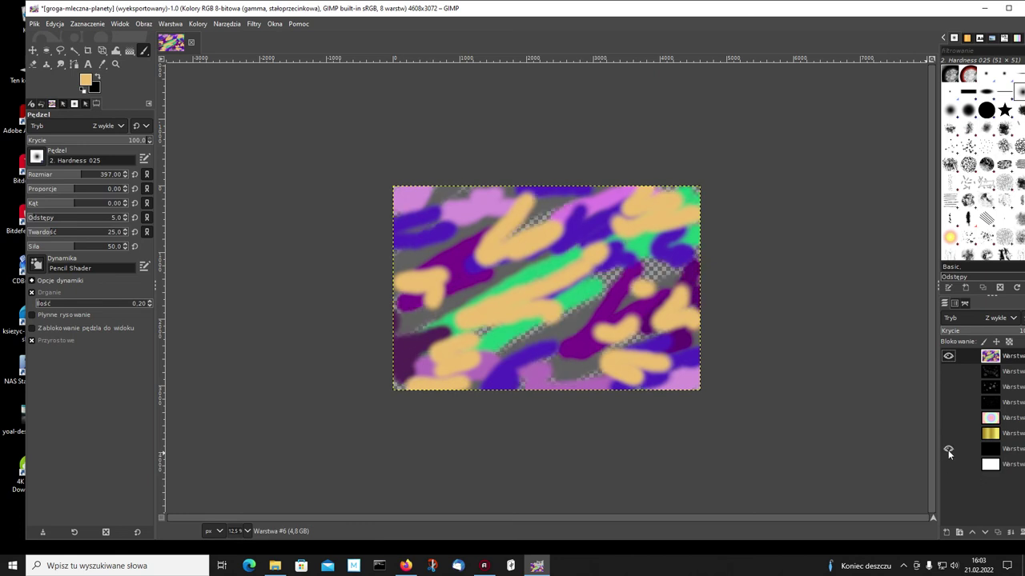
pyautogui.click(948, 450)
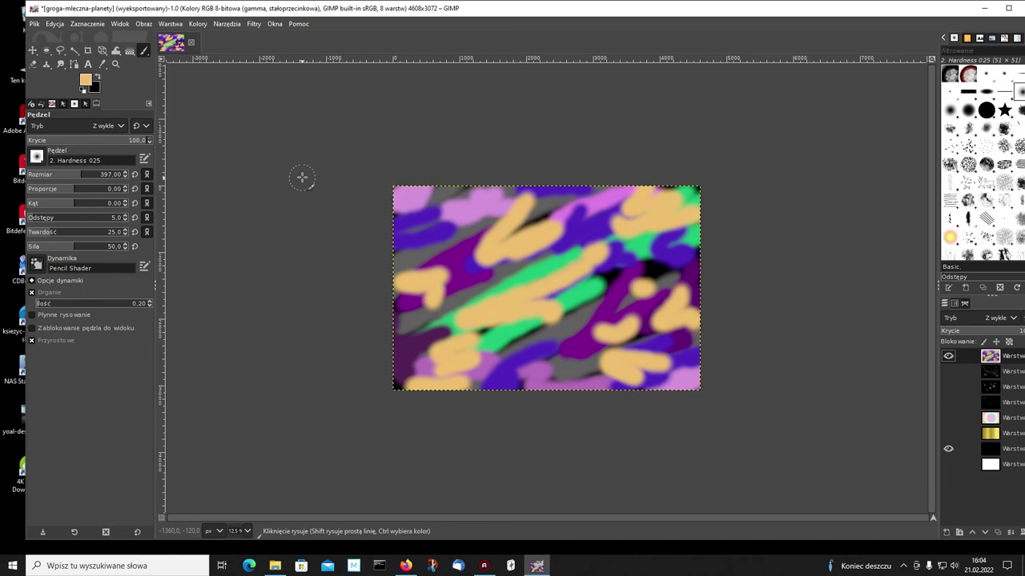
# Export the image as abstrakcja.jpg at JPEG quality 98.
pyautogui.hotkey('ctrl', 'shift', 'e')
pyautogui.press('Return')
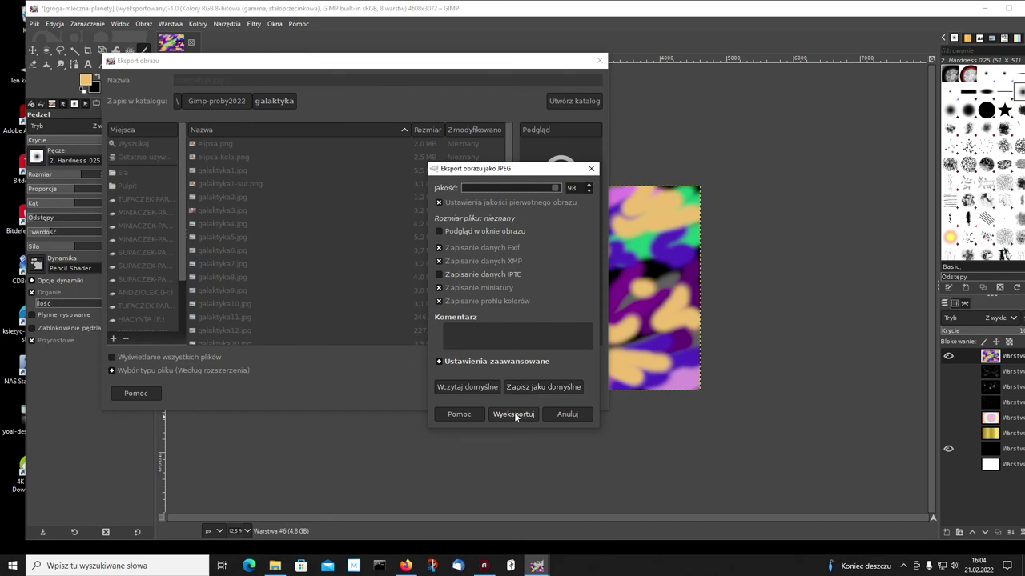
pyautogui.click(513, 414)
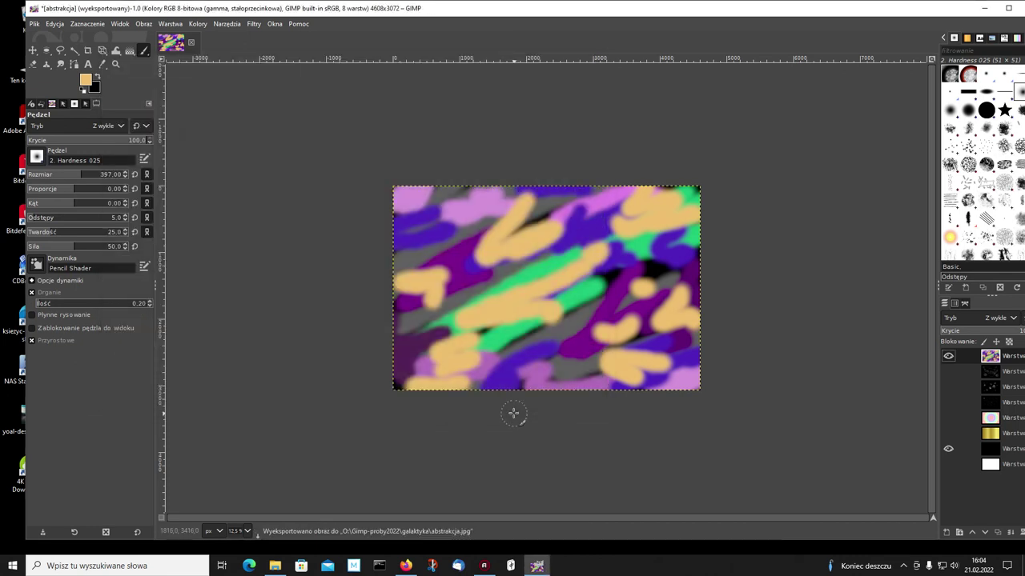
pyautogui.click(33, 49)
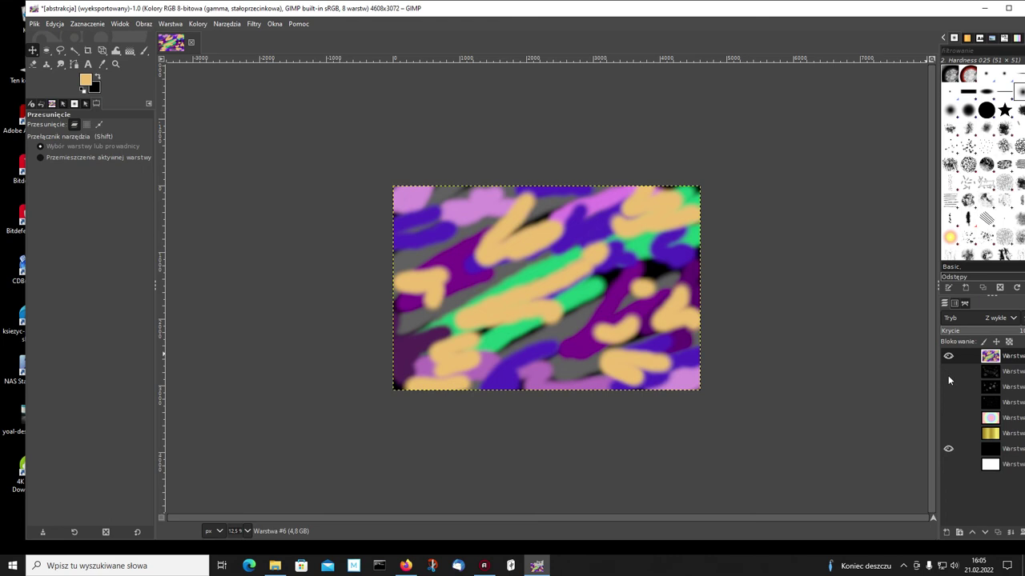
# Hide the painted layer and raise the speckled galaxy layer to the top.
pyautogui.click(948, 356)
pyautogui.click(987, 376)
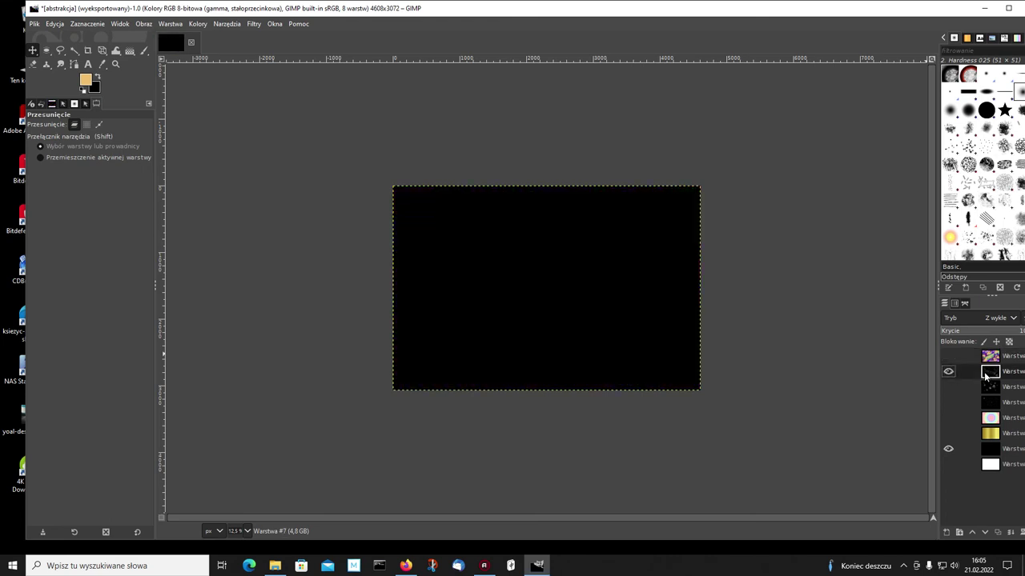
pyautogui.click(972, 532)
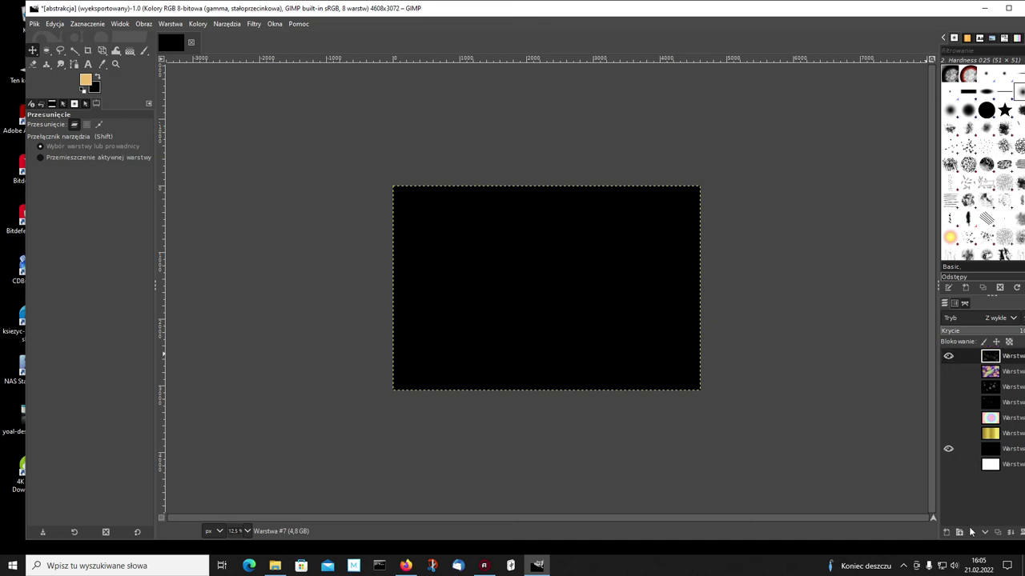
# Hide the black layer, show speckles over the colourful layer, and zoom to 25%.
pyautogui.click(948, 357)
pyautogui.click(949, 450)
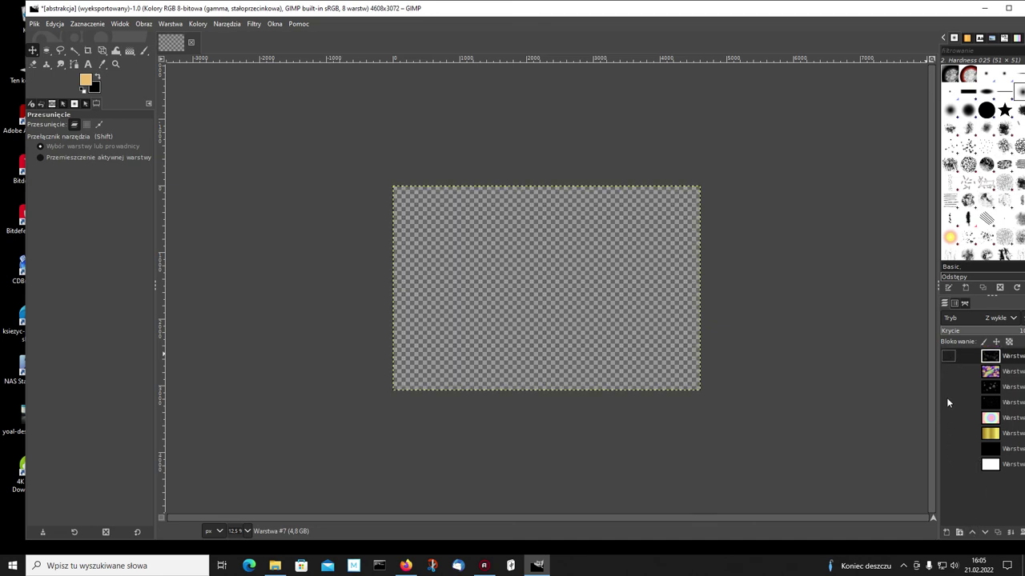
pyautogui.click(948, 357)
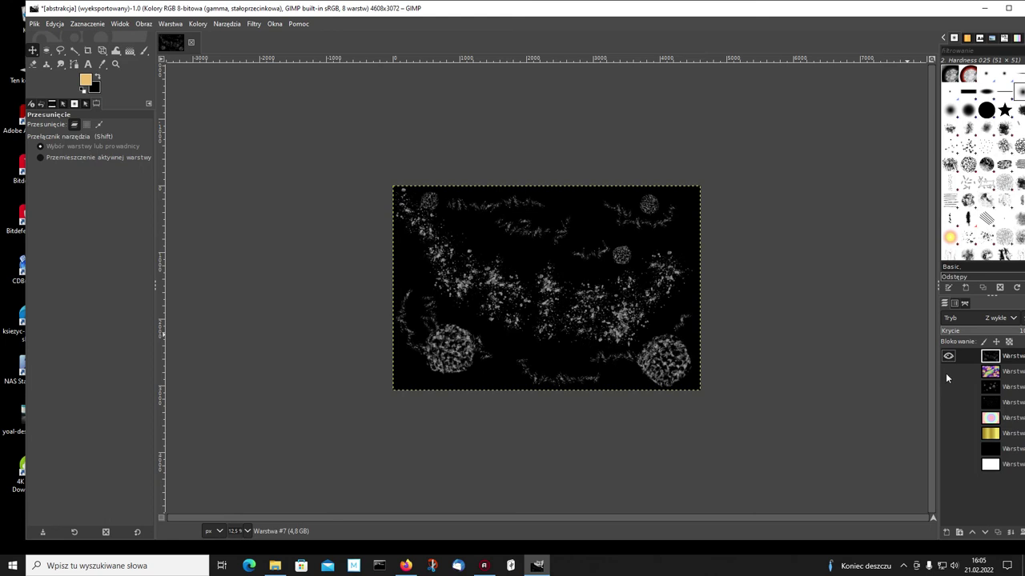
pyautogui.click(947, 372)
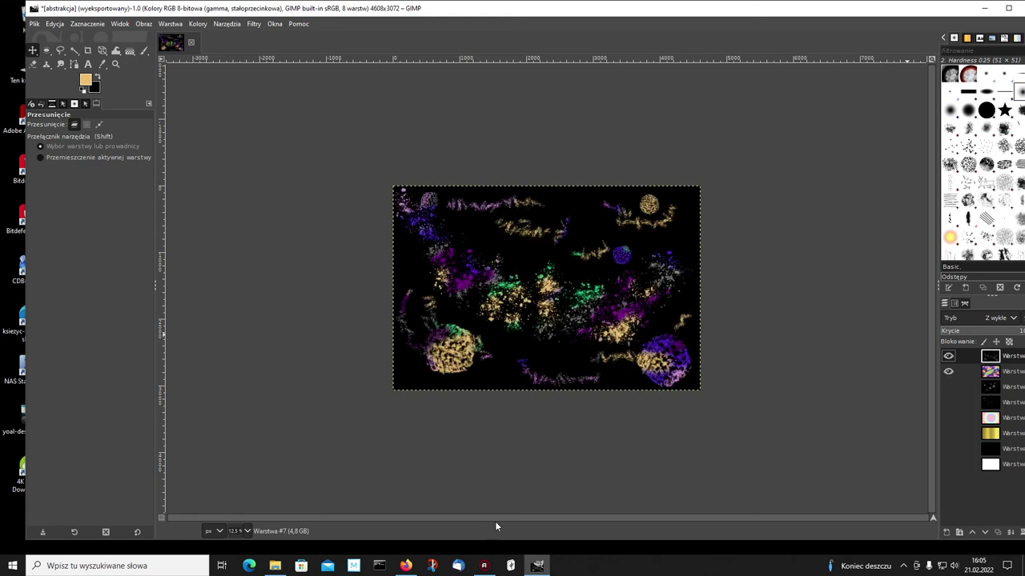
pyautogui.click(247, 531)
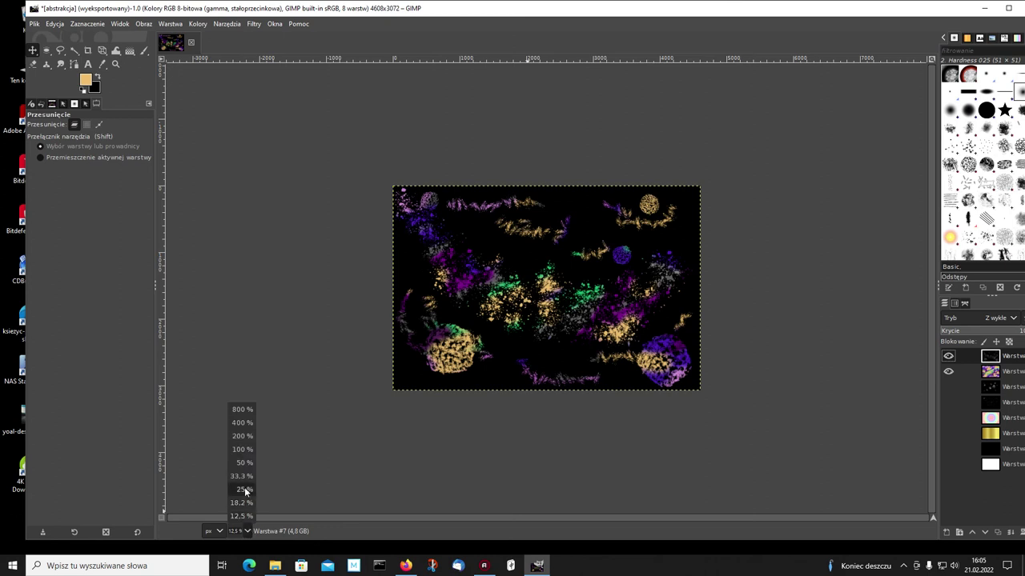
pyautogui.click(244, 490)
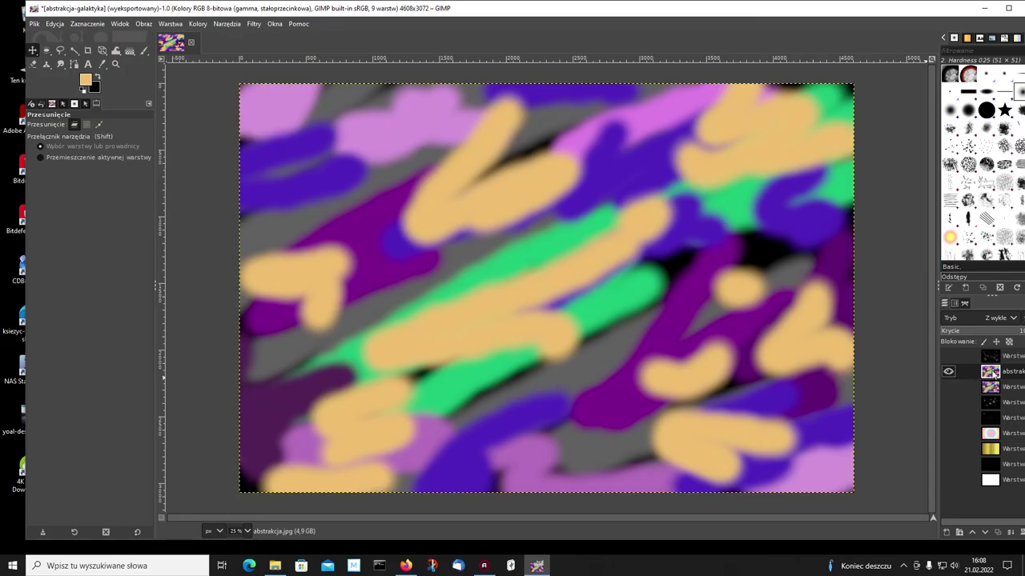
# Open Kolory > Barwa i nasycenie for the abstrakcja.jpg layer.
pyautogui.rightClick(993, 375)
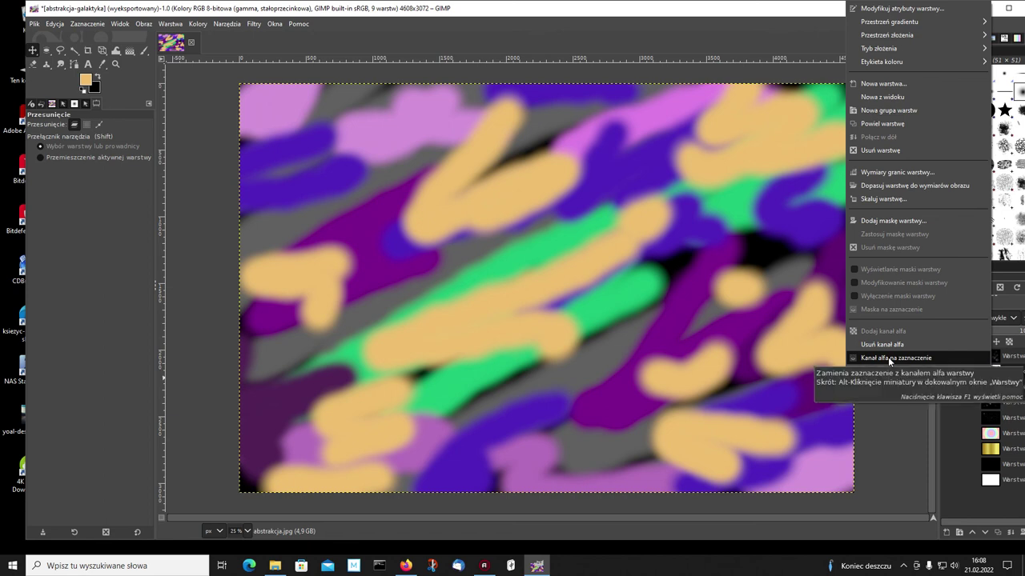
pyautogui.click(801, 328)
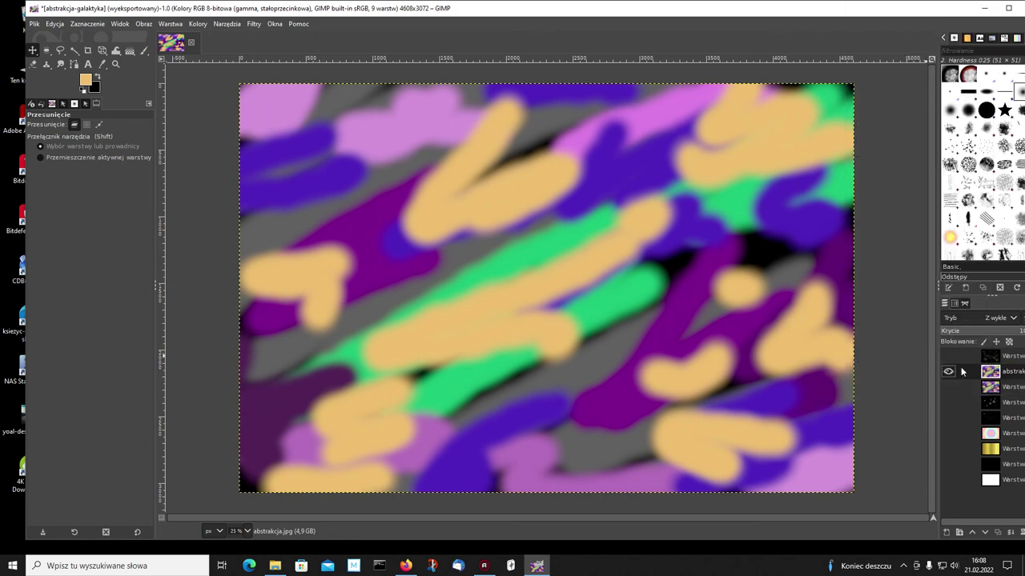
pyautogui.rightClick(985, 373)
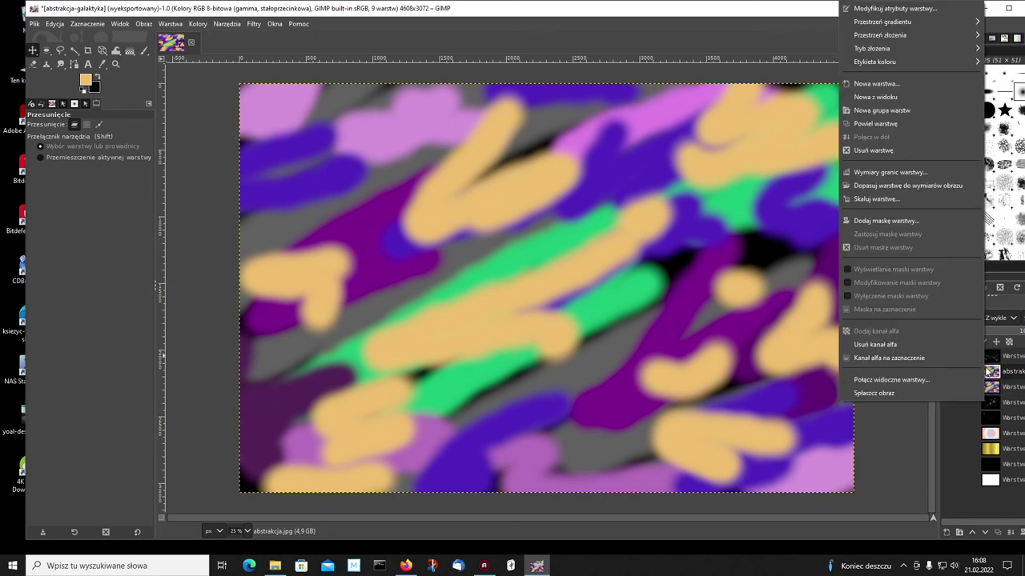
pyautogui.click(891, 438)
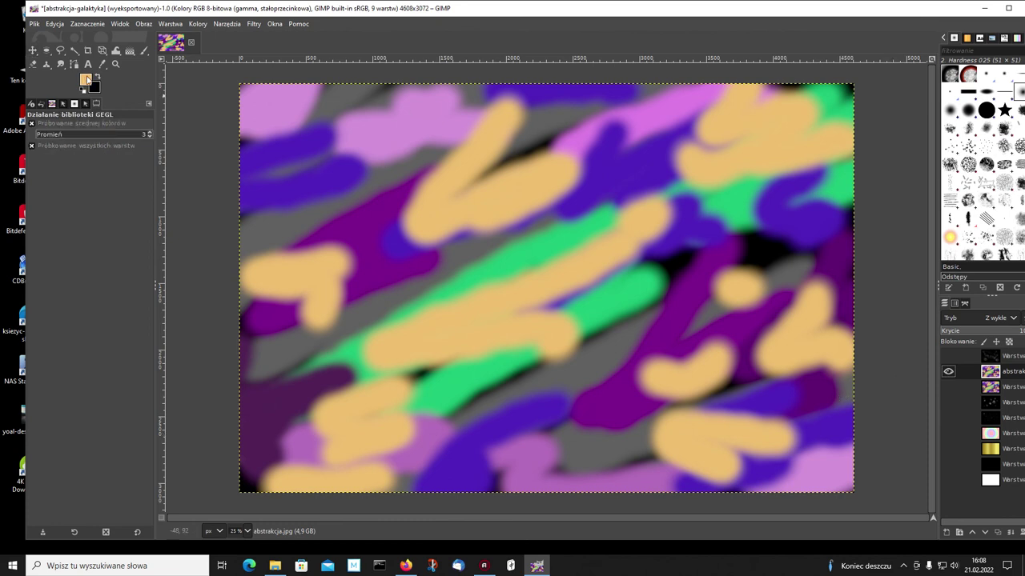
pyautogui.click(196, 24)
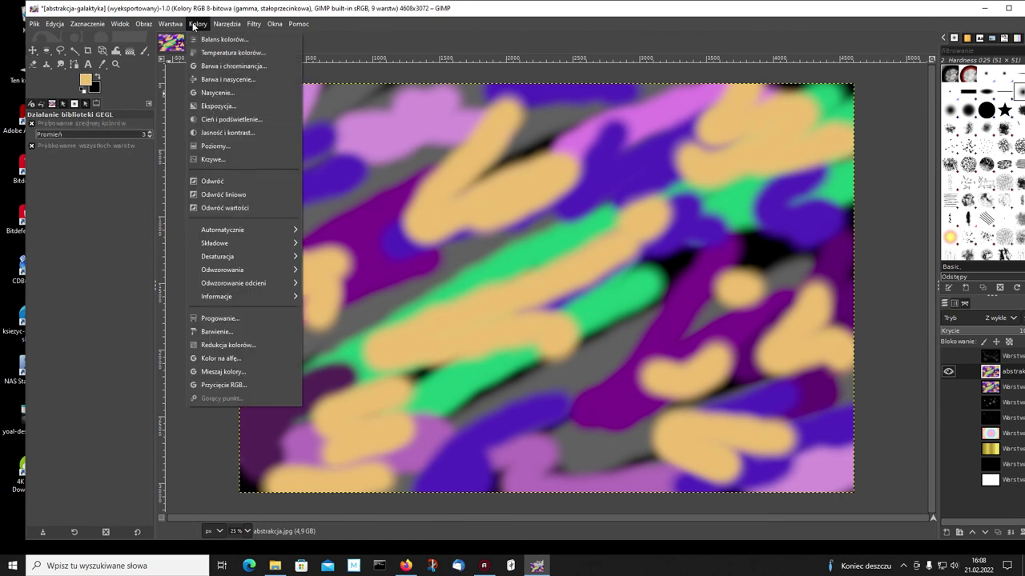
pyautogui.click(220, 79)
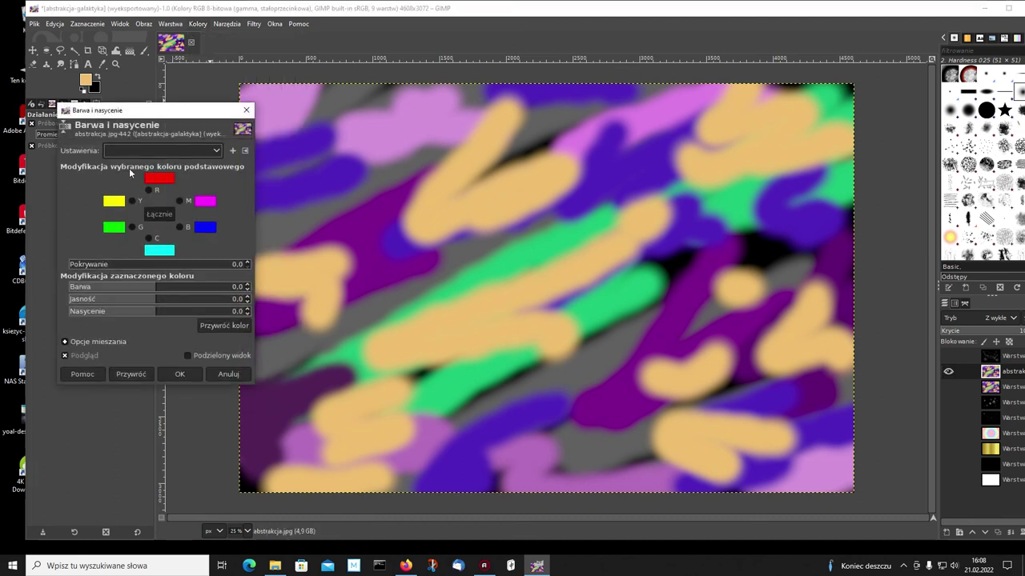
# Set Nasycenie to -100 and apply the desaturation to the painting.
pyautogui.click(154, 312)
pyautogui.moveTo(154, 312); pyautogui.dragTo(59, 316)
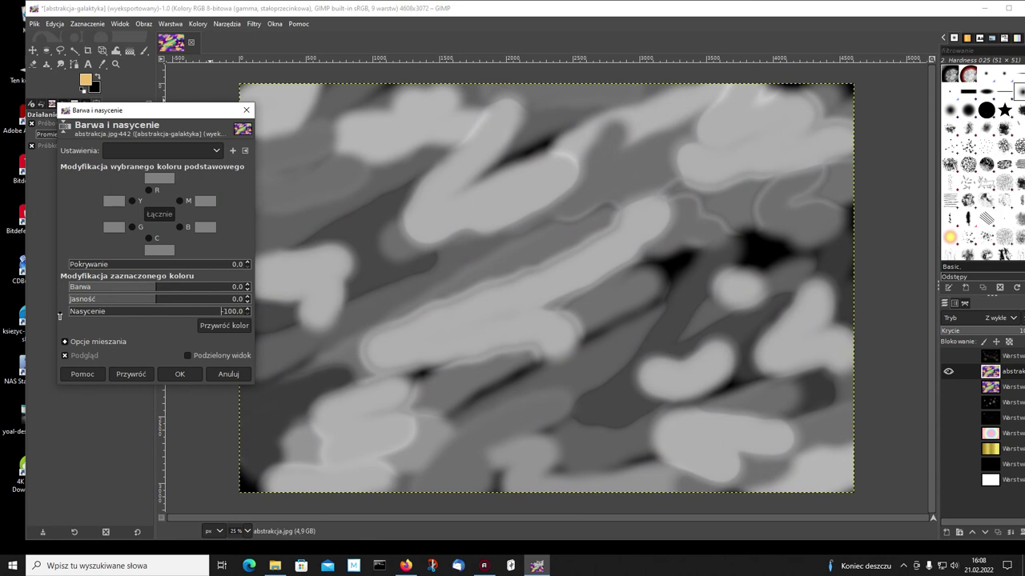
pyautogui.click(180, 374)
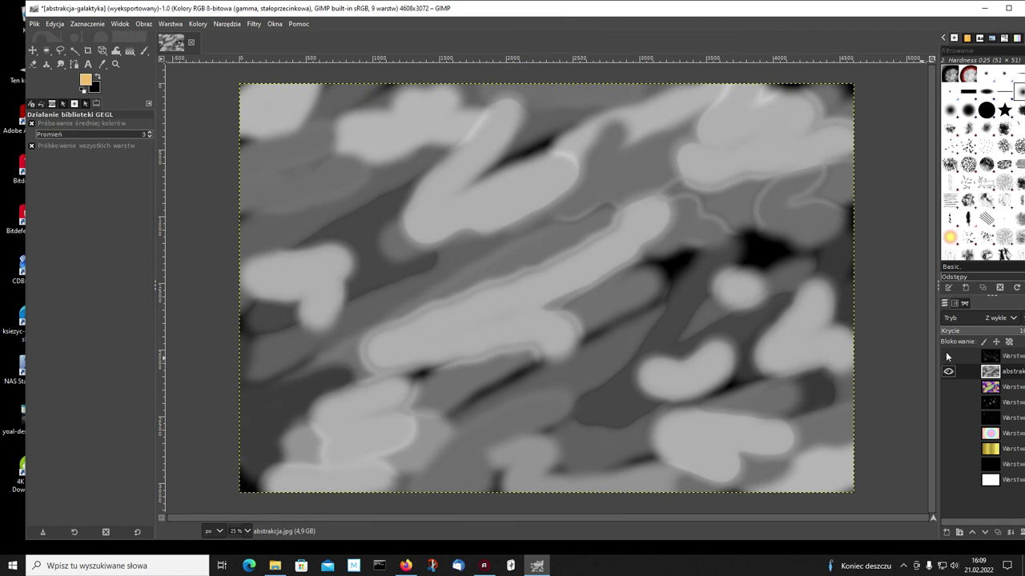
# Briefly show the galaxy layer, then show the coloured original beneath the grey copy.
pyautogui.click(947, 355)
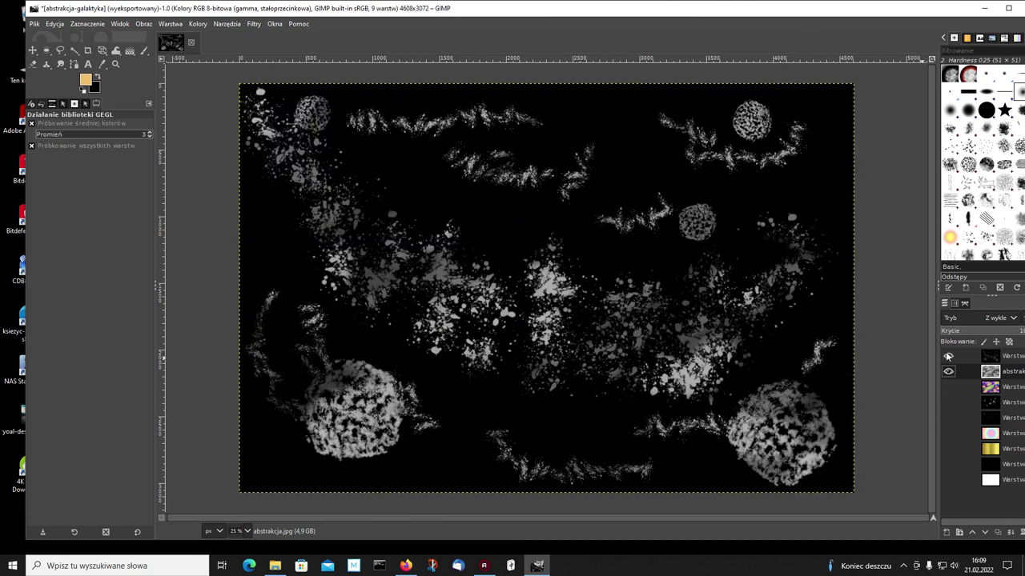
pyautogui.click(947, 356)
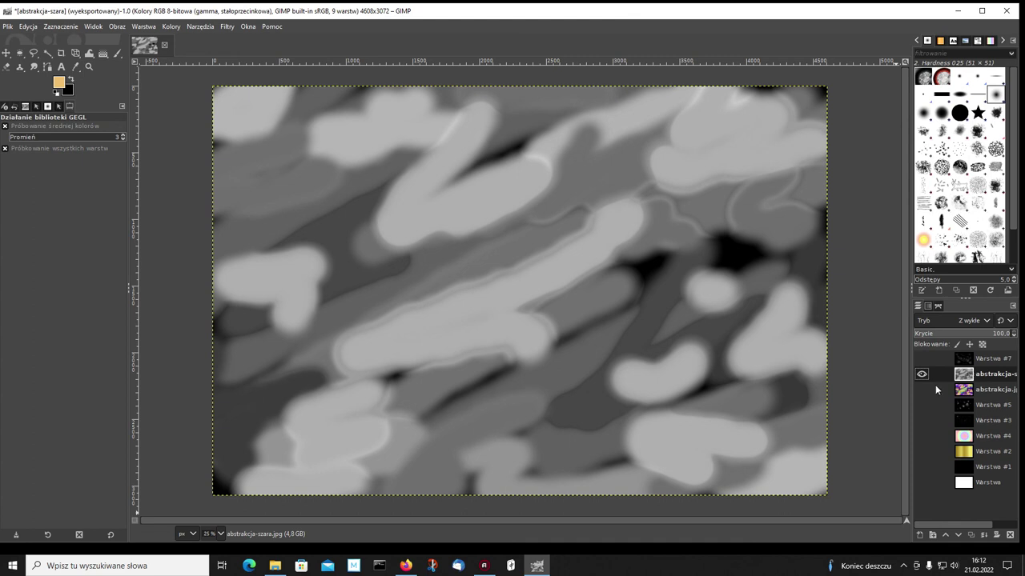
pyautogui.click(921, 374)
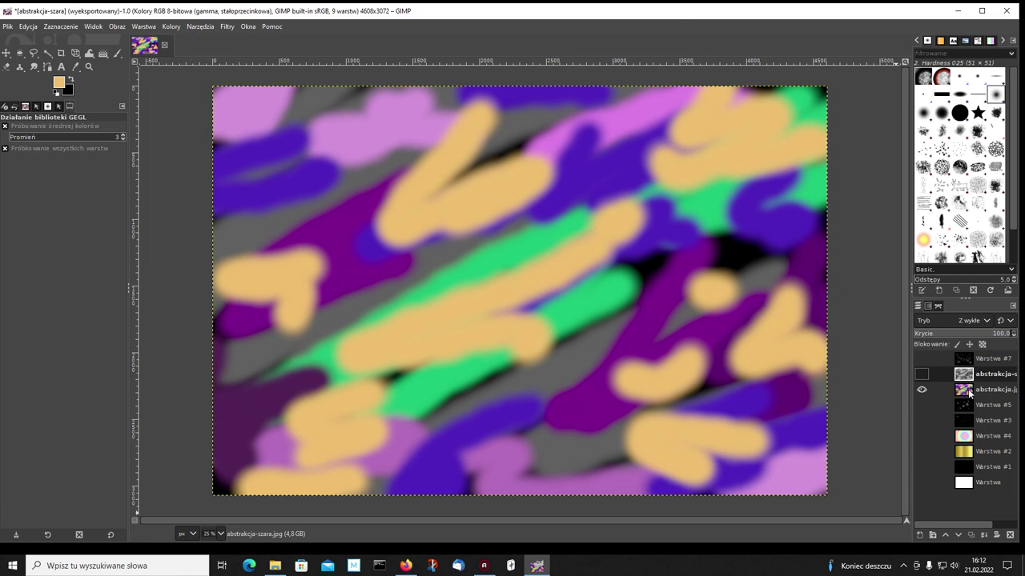
# Show the grey layer and set its blend mode to Odejmowanie.
pyautogui.click(922, 374)
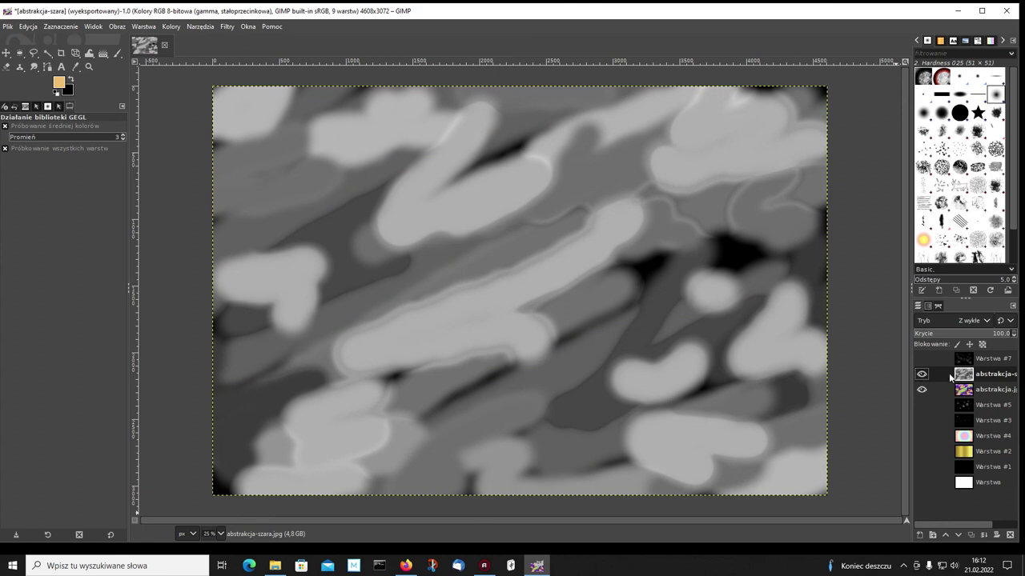
pyautogui.click(988, 321)
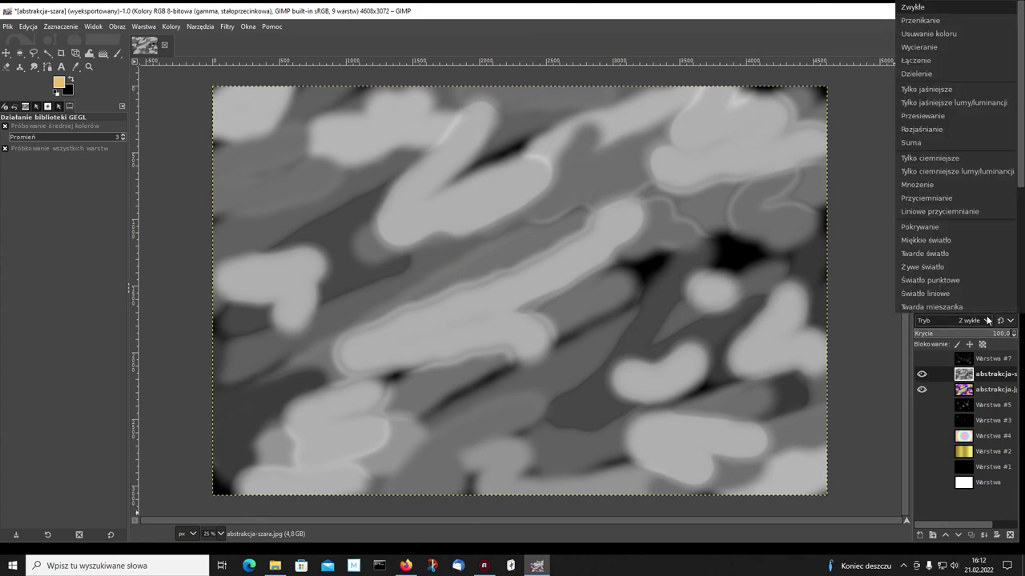
pyautogui.scroll(-3, 953, 181)
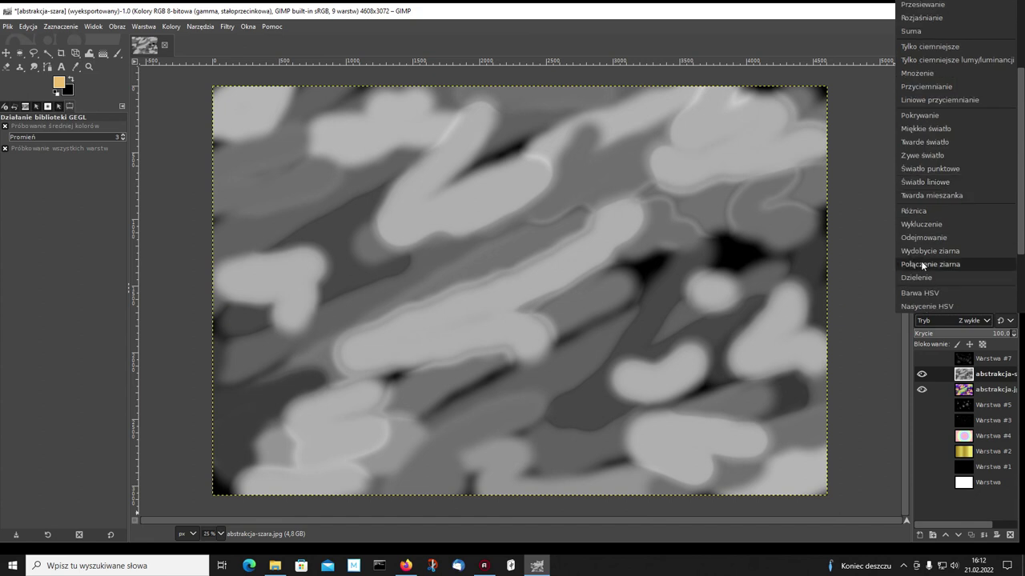
pyautogui.scroll(-2, 921, 261)
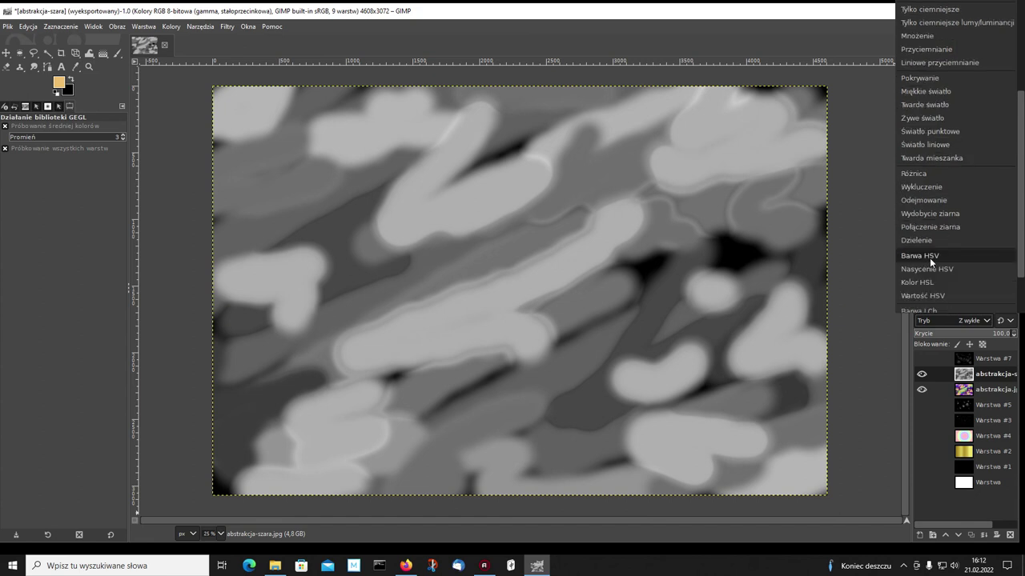
pyautogui.click(924, 198)
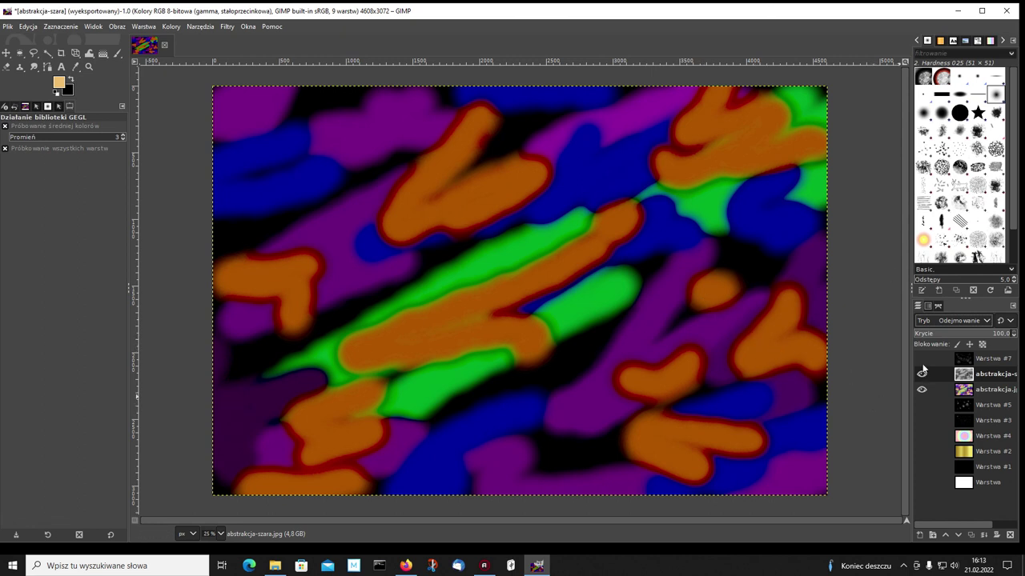
# Preview the result with Warstwa #7 shown, then hide it again.
pyautogui.click(922, 358)
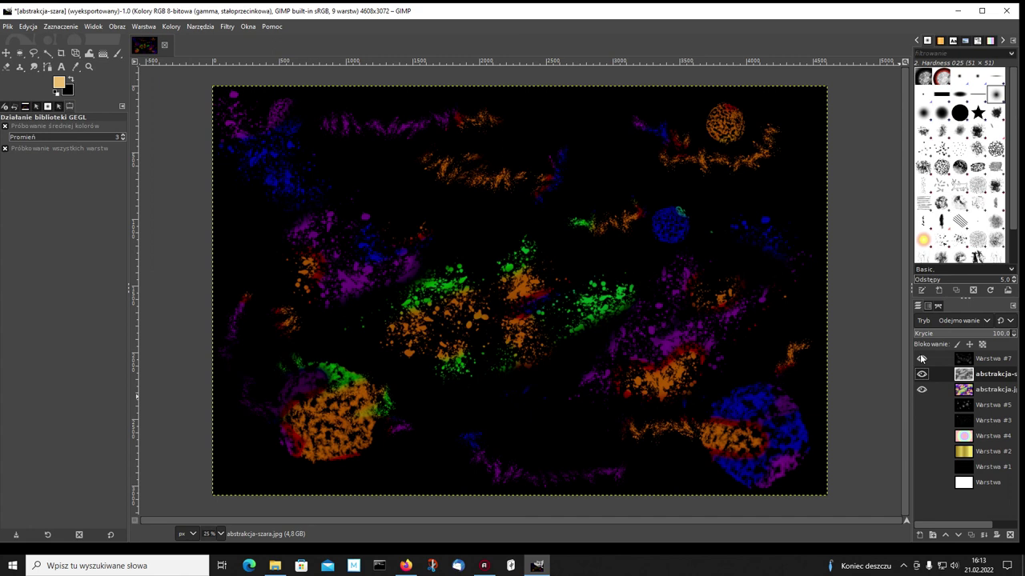
pyautogui.click(921, 359)
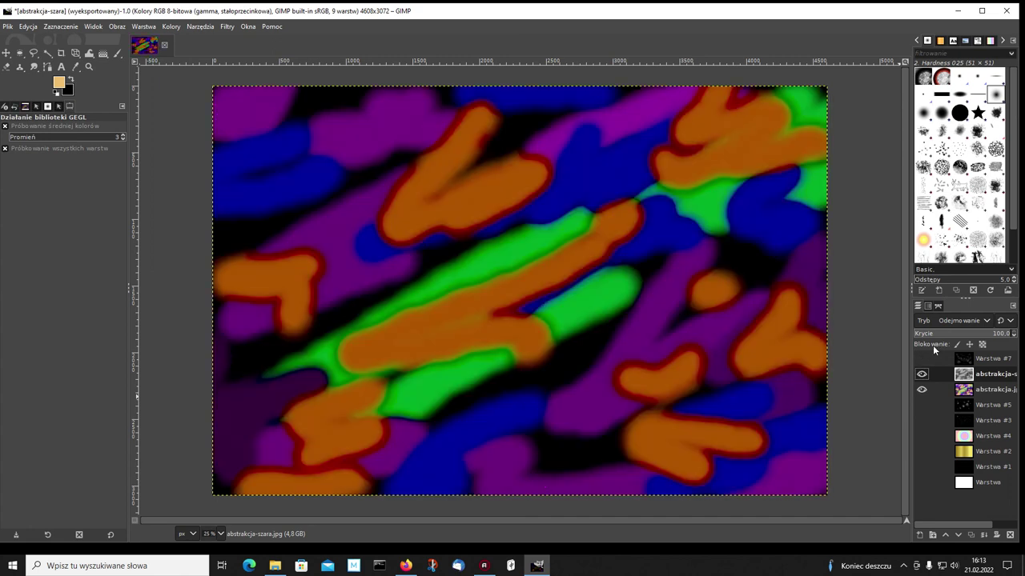
pyautogui.click(986, 321)
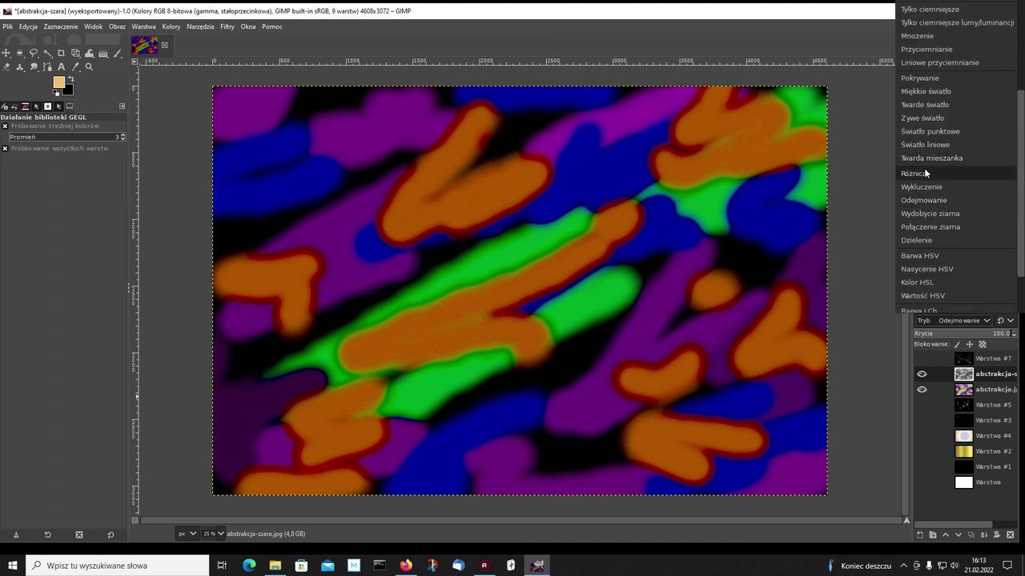
# Set the grey layer to Różnica blending and preview it with Warstwa #7 toggled.
pyautogui.scroll(1, 912, 188)
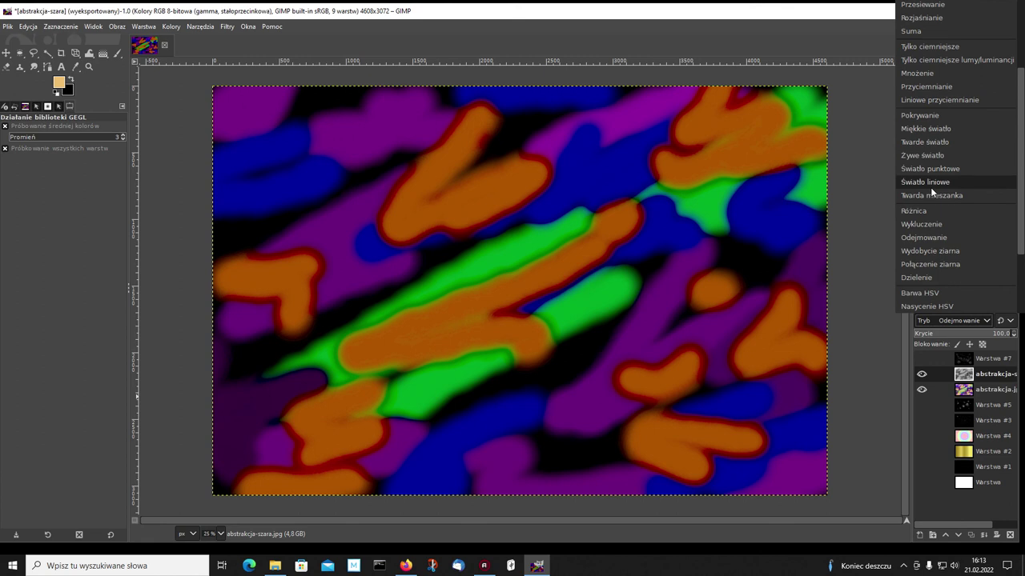
pyautogui.click(920, 212)
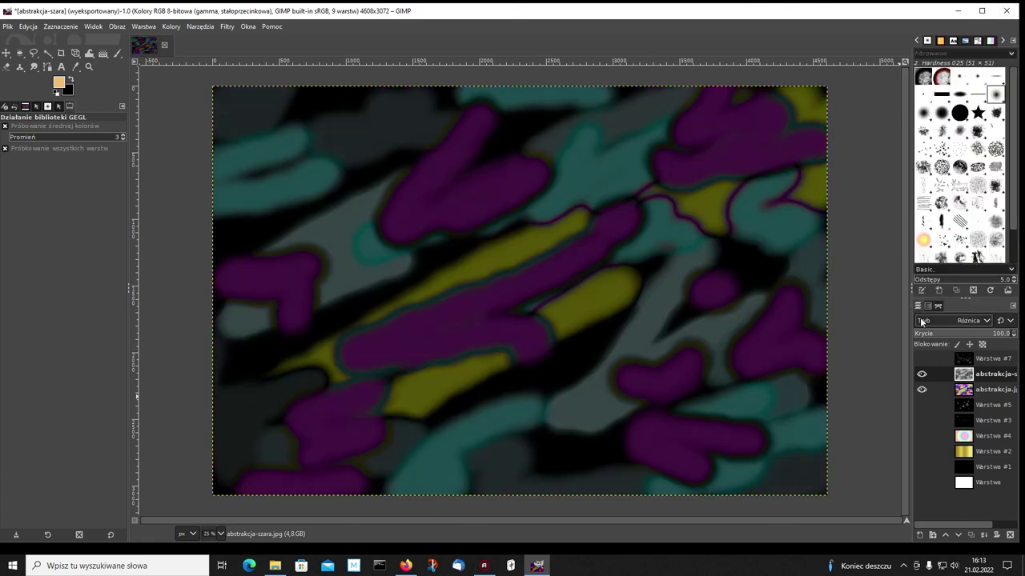
pyautogui.click(922, 359)
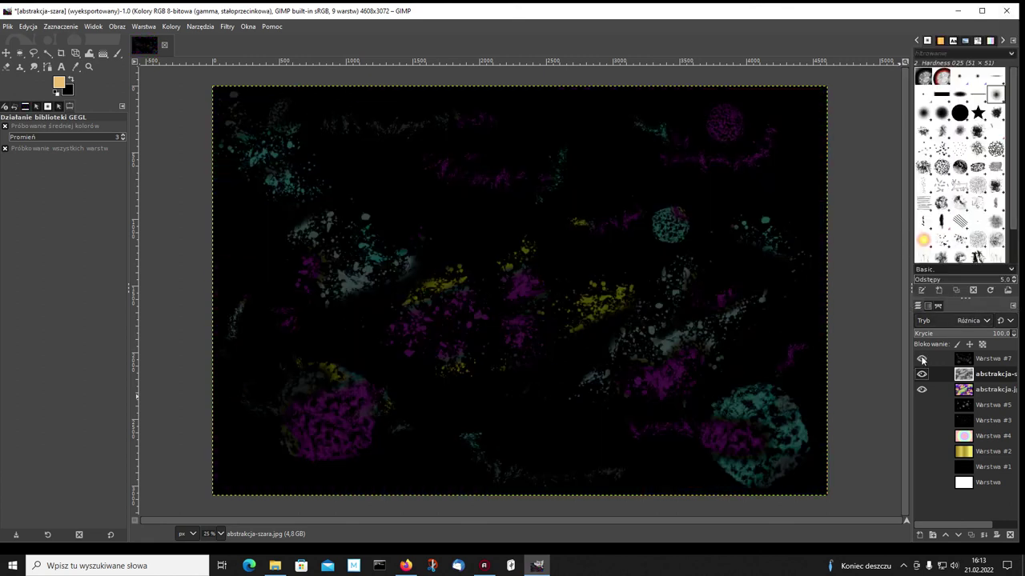
pyautogui.click(921, 359)
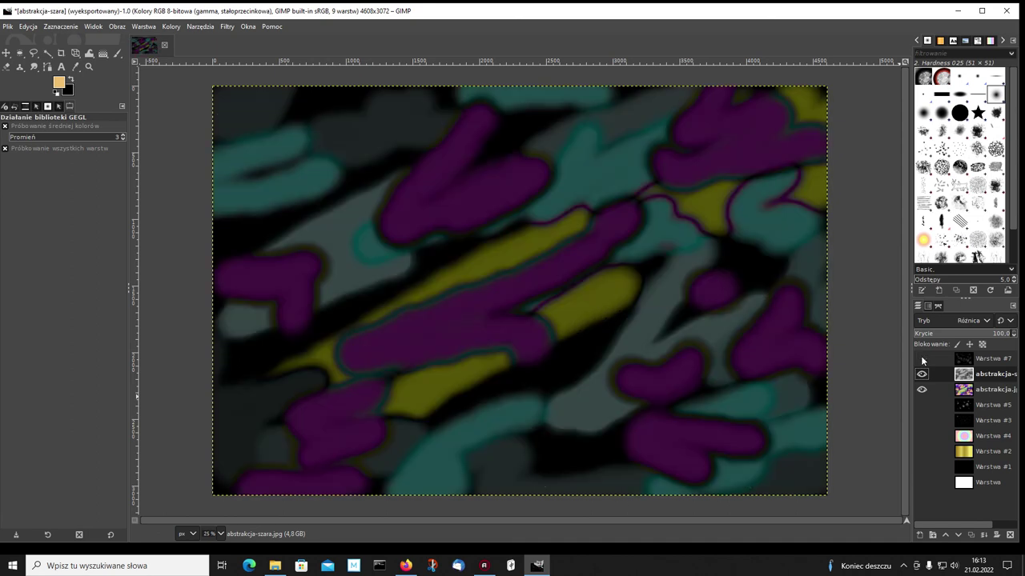
# Switch the grey layer to Pokrywanie blending and preview it with Warstwa #7 toggled.
pyautogui.click(987, 321)
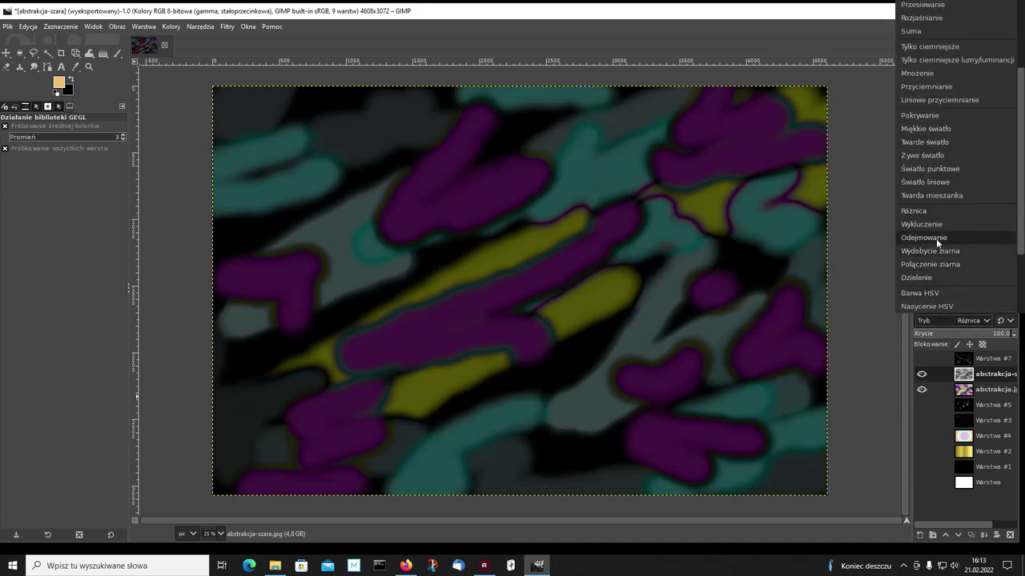
pyautogui.scroll(1, 936, 239)
pyautogui.scroll(1, 936, 238)
pyautogui.scroll(2, 936, 239)
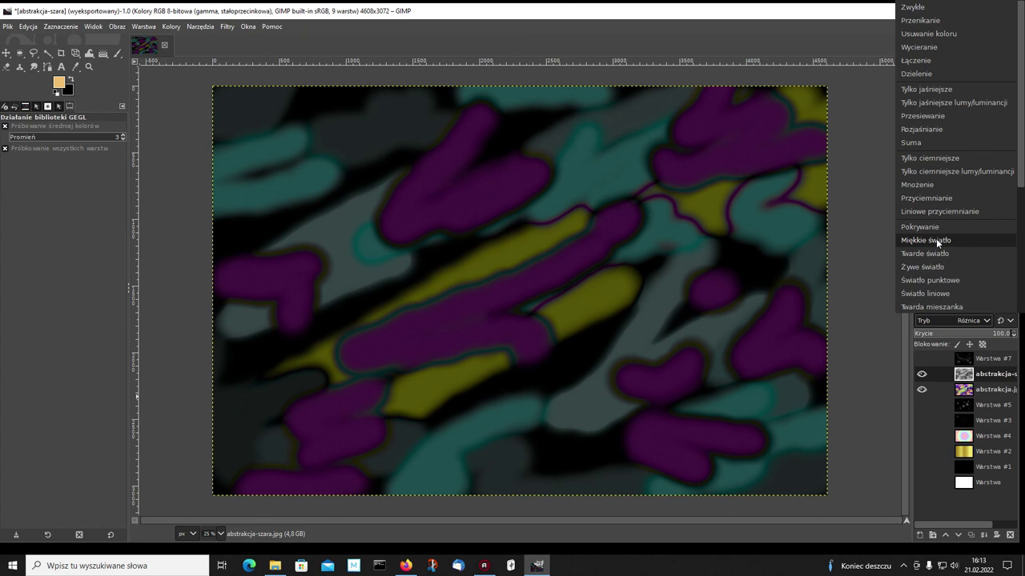
pyautogui.click(917, 232)
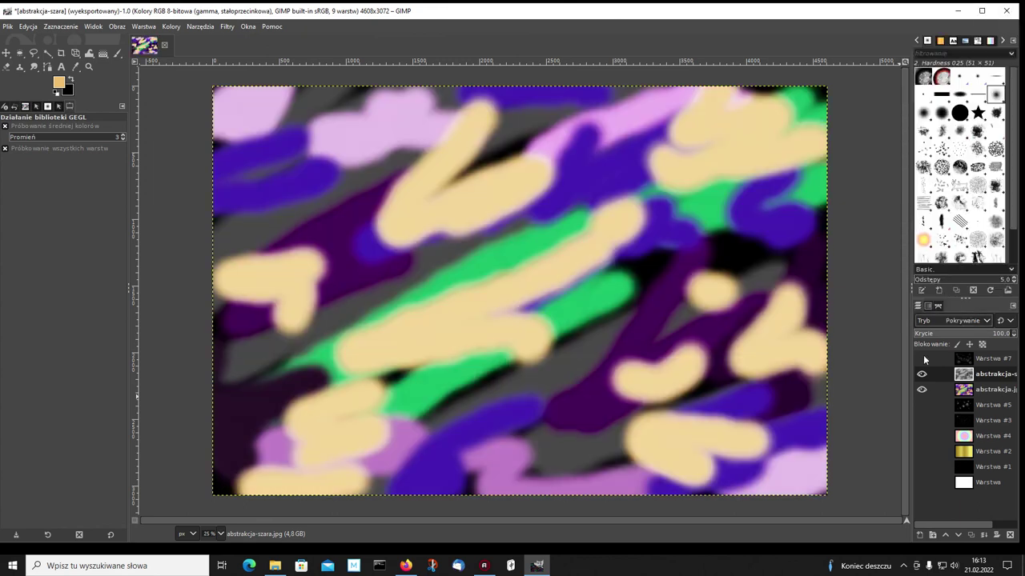
pyautogui.click(921, 359)
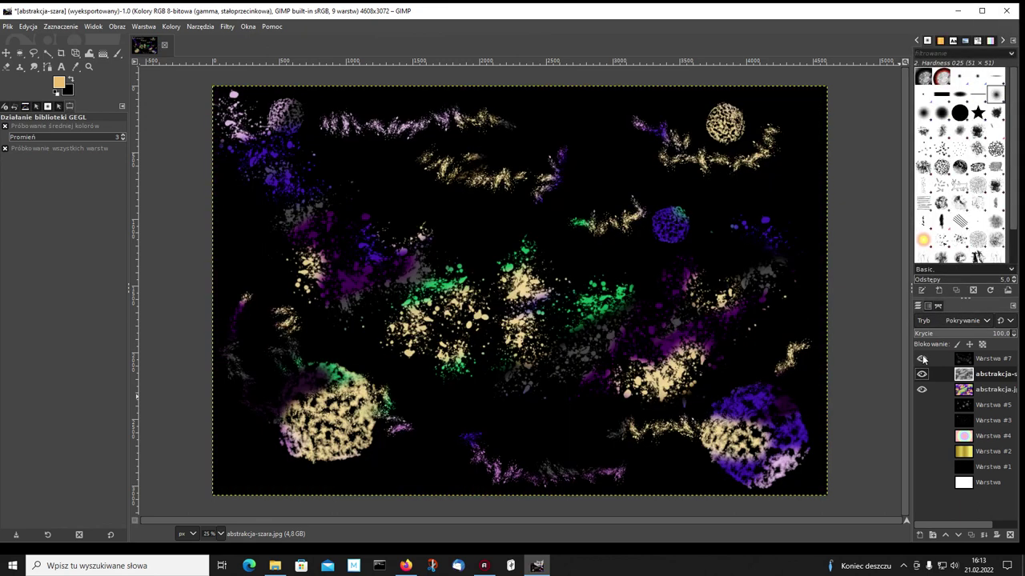
pyautogui.click(922, 359)
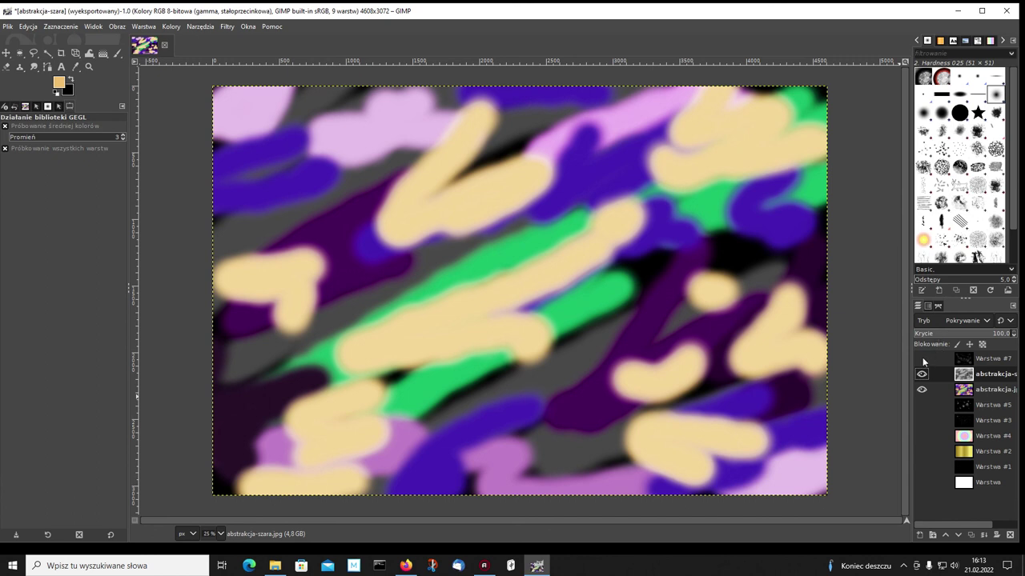